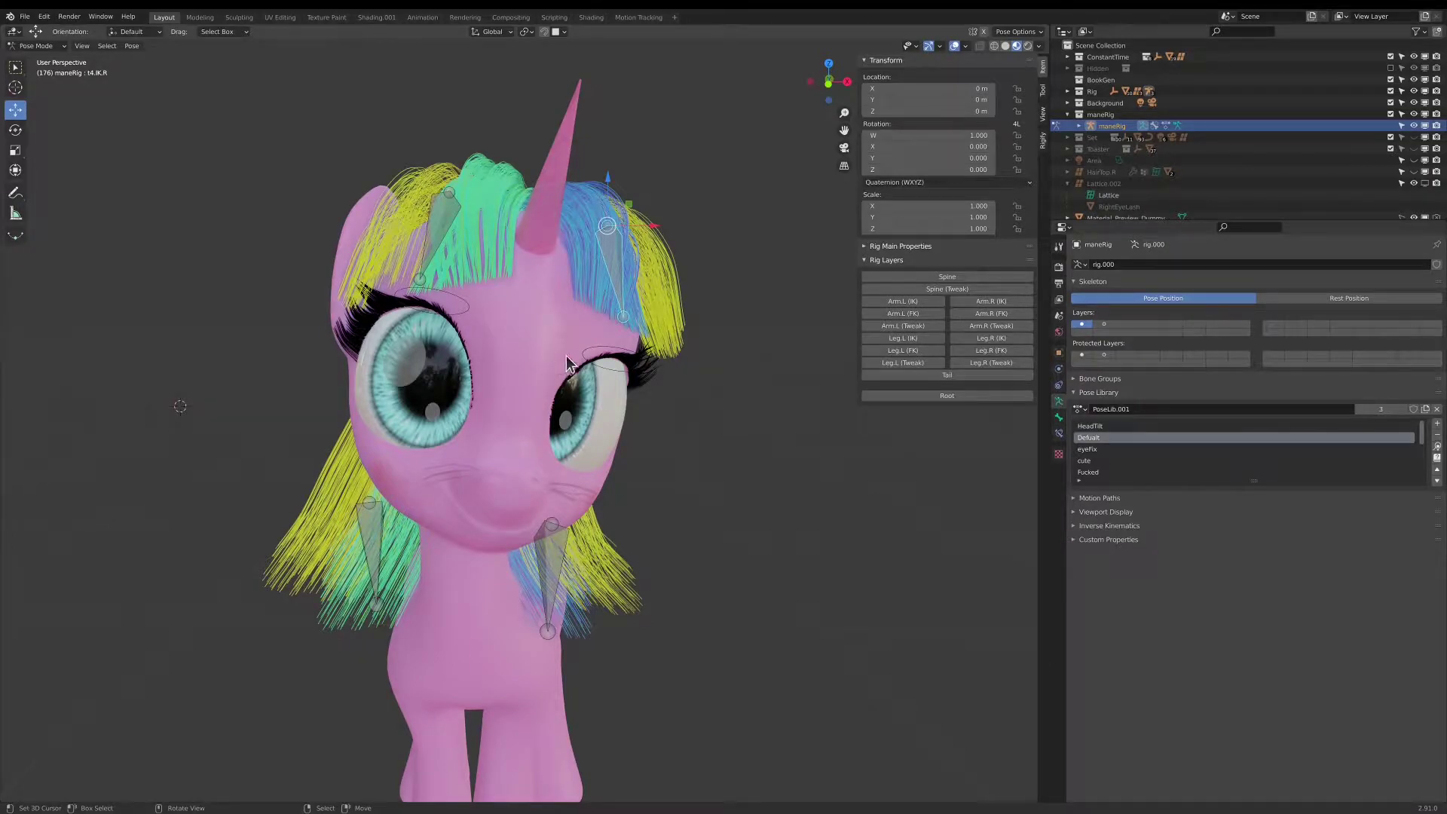
# - Try moving and rotating the upper hair bones of the mane rig to test how the mane deforms
pyautogui.moveTo(567, 357); pyautogui.dragTo(615, 375, button='middle')
pyautogui.scroll(1, 576, 361)
pyautogui.scroll(-1, 603, 363)
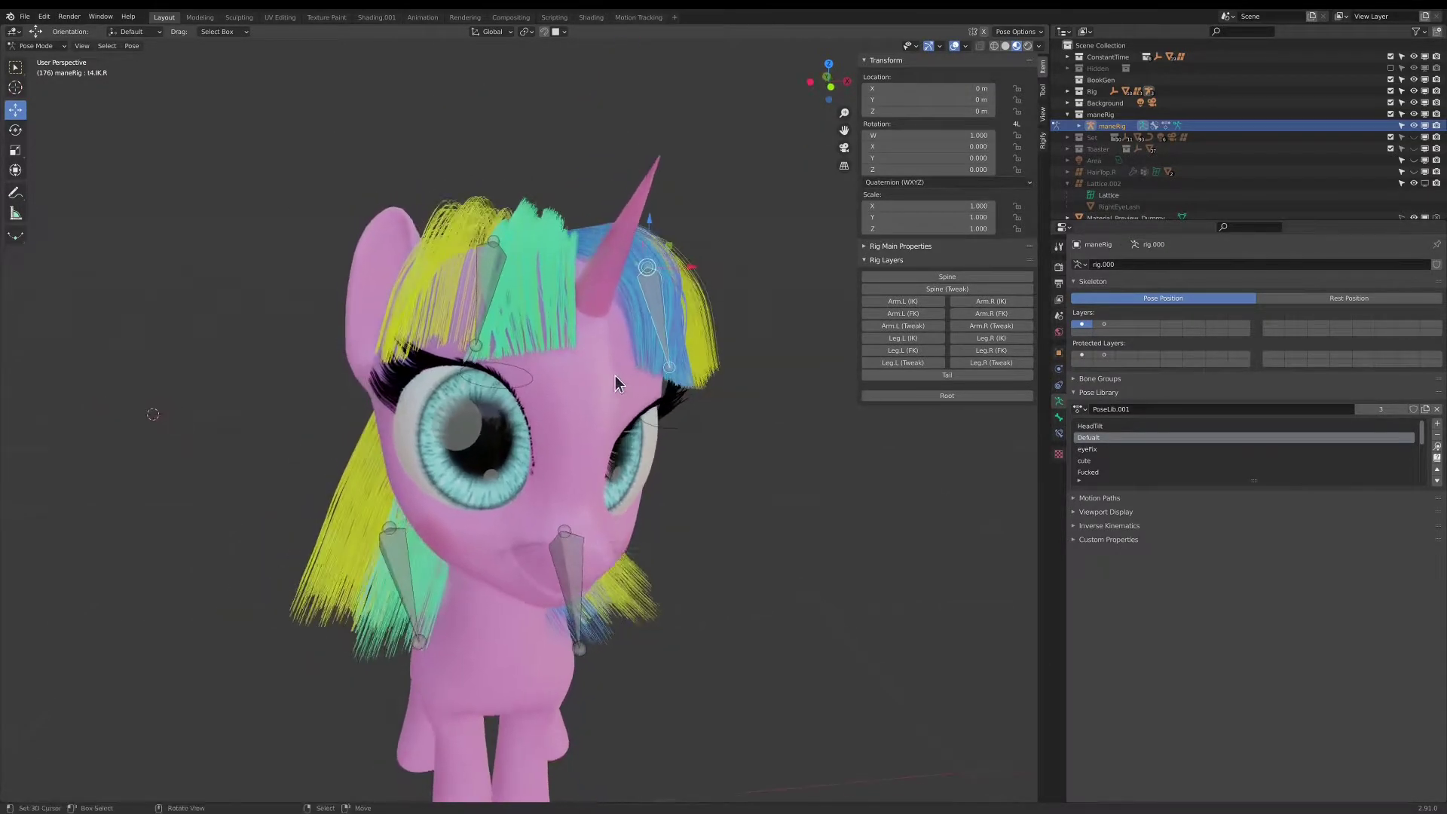
pyautogui.press('g')
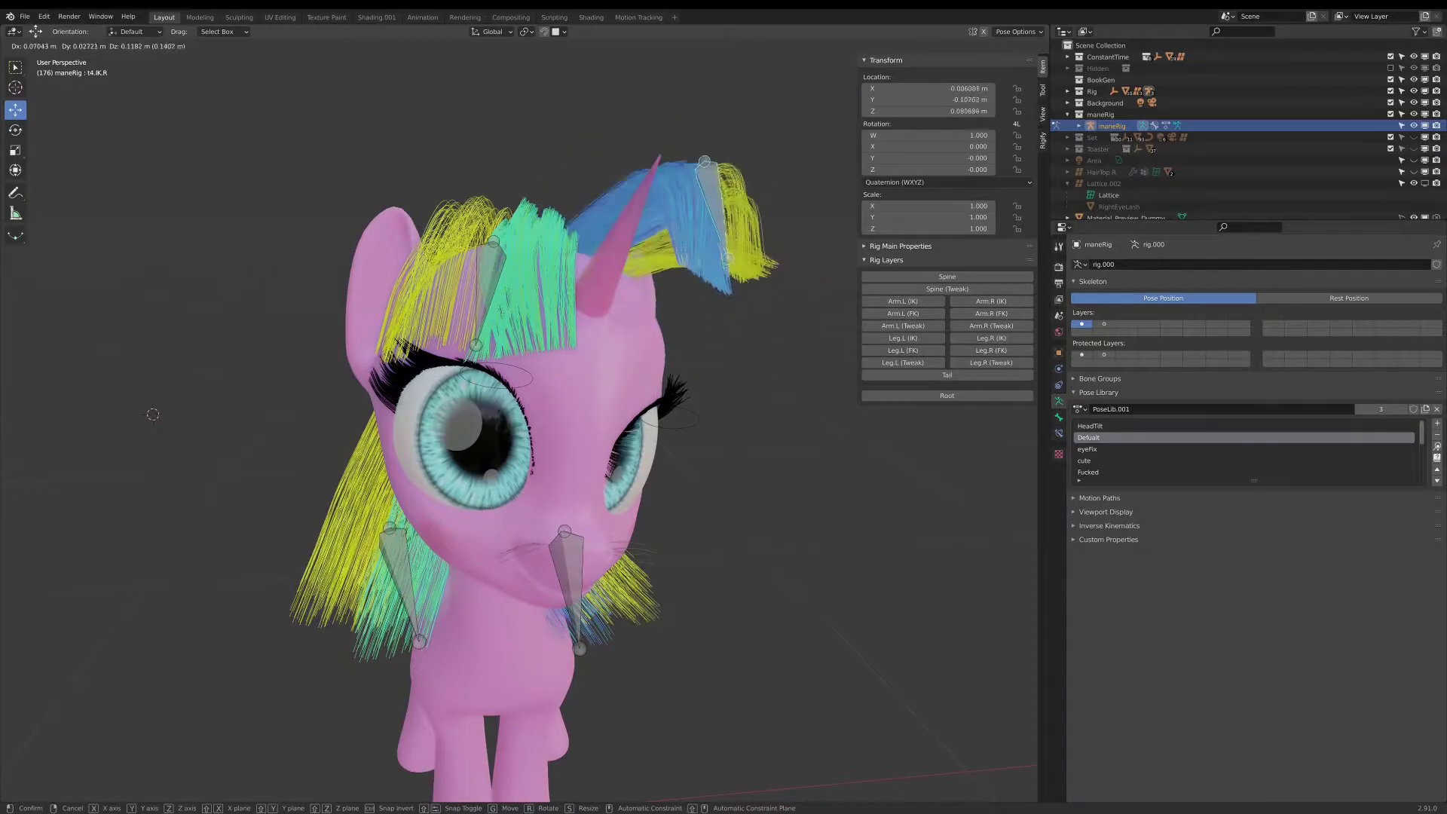
pyautogui.press('Escape')
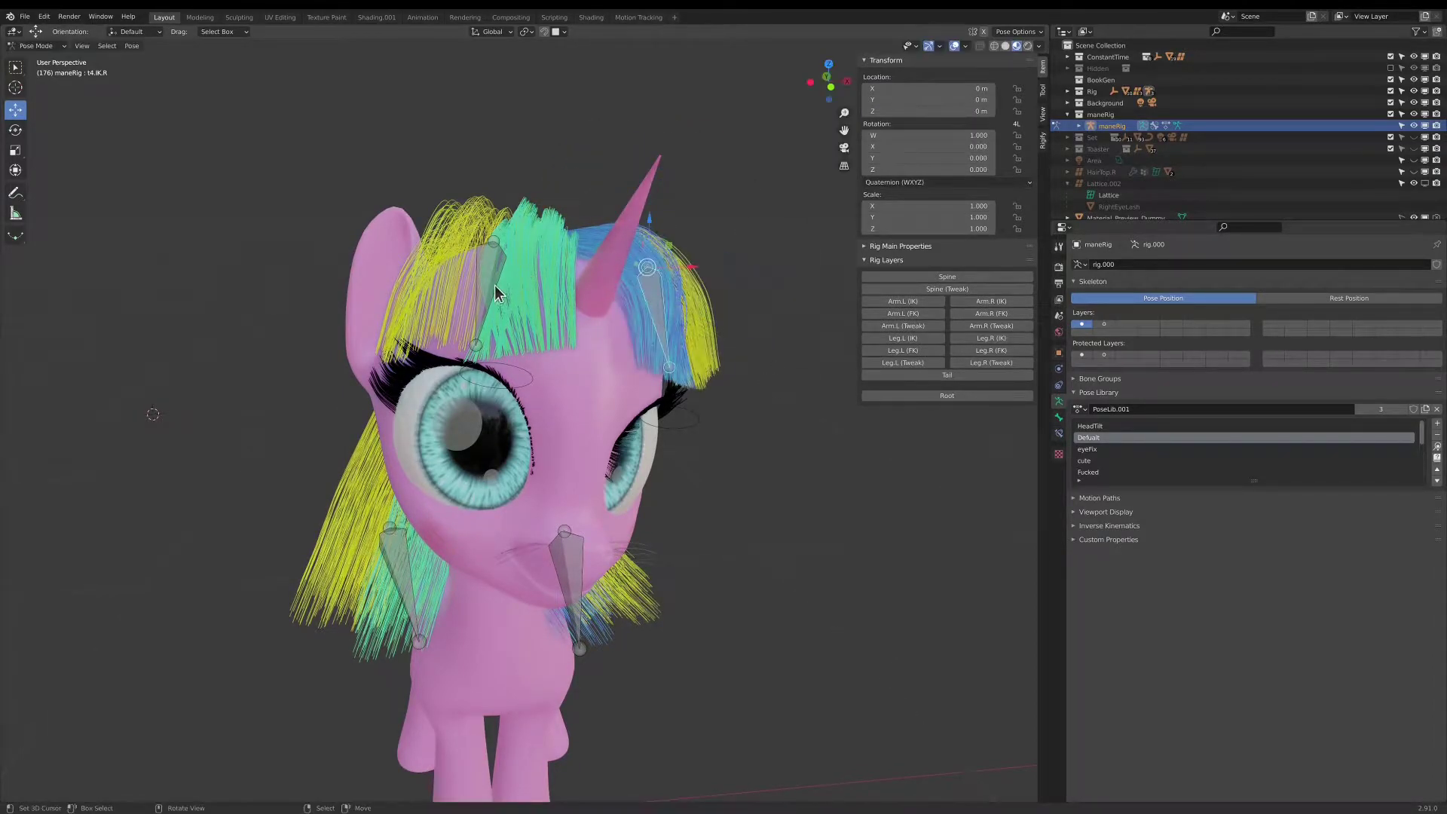
pyautogui.rightClick(495, 287)
pyautogui.press('r')
pyautogui.press('r')
pyautogui.rightClick(534, 307)
pyautogui.moveTo(535, 309); pyautogui.dragTo(585, 323, button='middle')
pyautogui.press('g')
pyautogui.rightClick(670, 315)
pyautogui.moveTo(672, 317); pyautogui.dragTo(549, 315, button='middle')
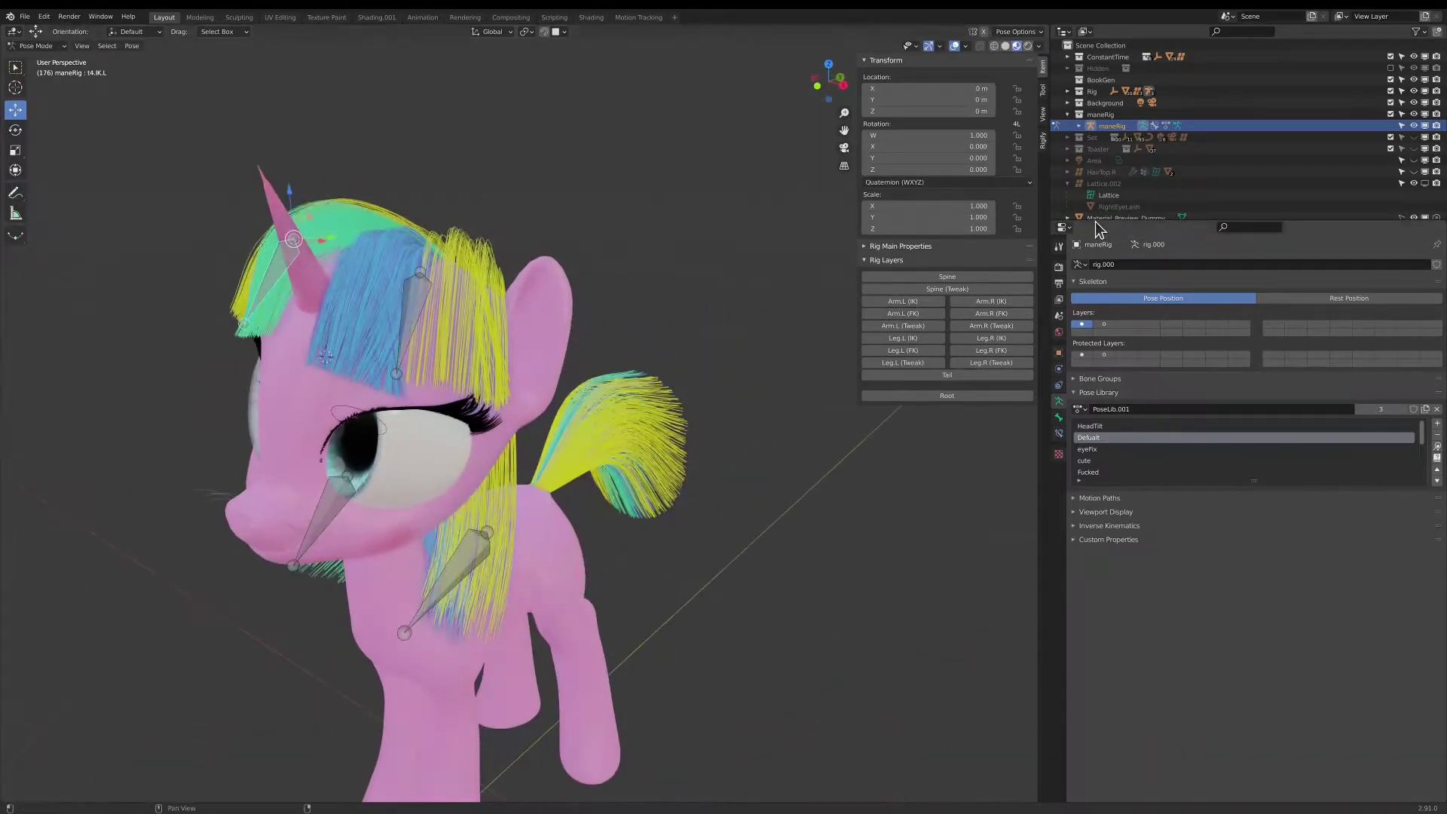
# - Unhide the HairTop.R lattice and test how it deforms by trial moves and rotations of the upper hair bone
pyautogui.click(1414, 172)
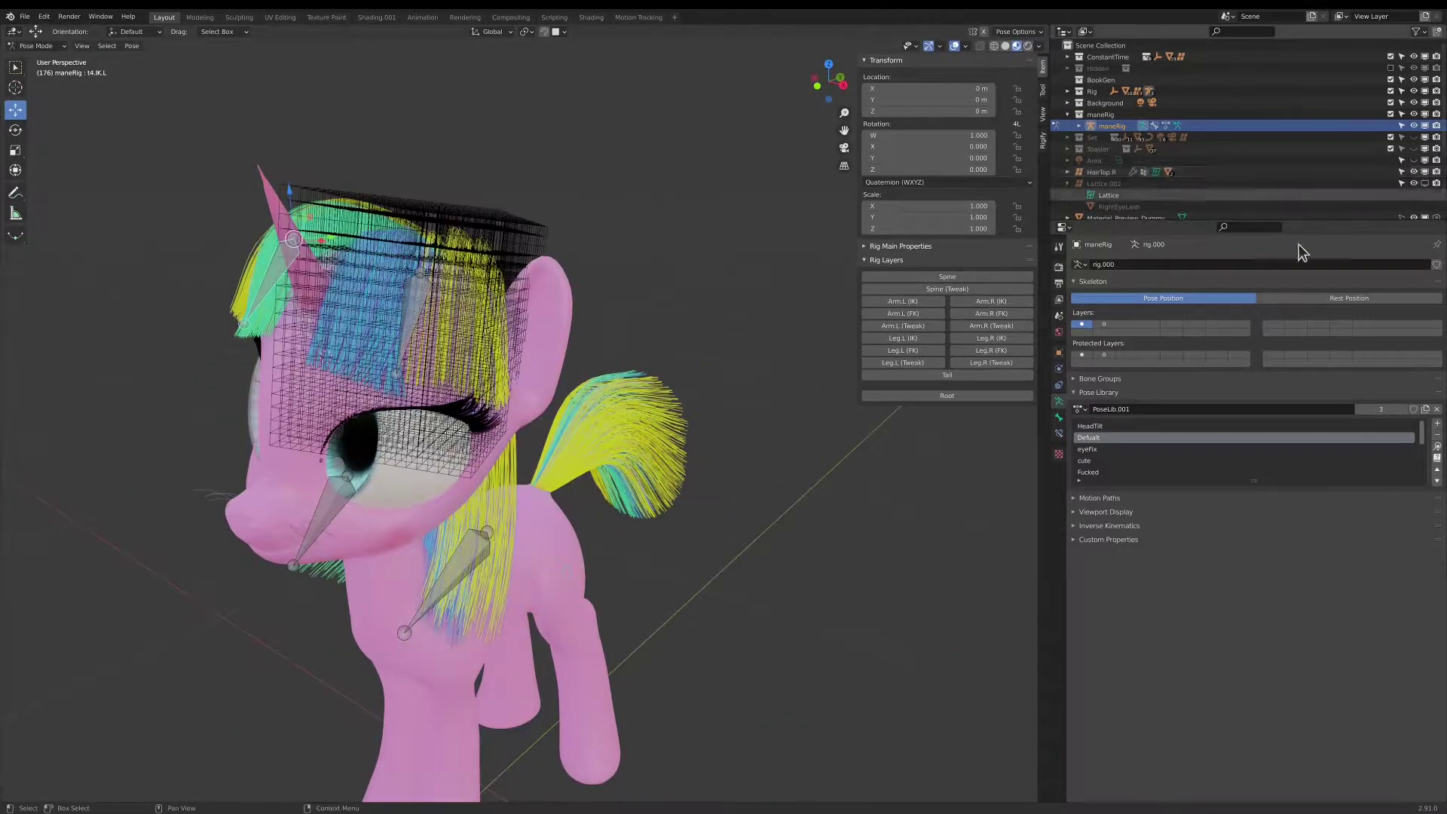
pyautogui.moveTo(688, 364); pyautogui.dragTo(659, 362, button='middle')
pyautogui.keyDown('shift'); pyautogui.moveTo(512, 335); pyautogui.dragTo(717, 362, button='middle'); pyautogui.keyUp('shift')
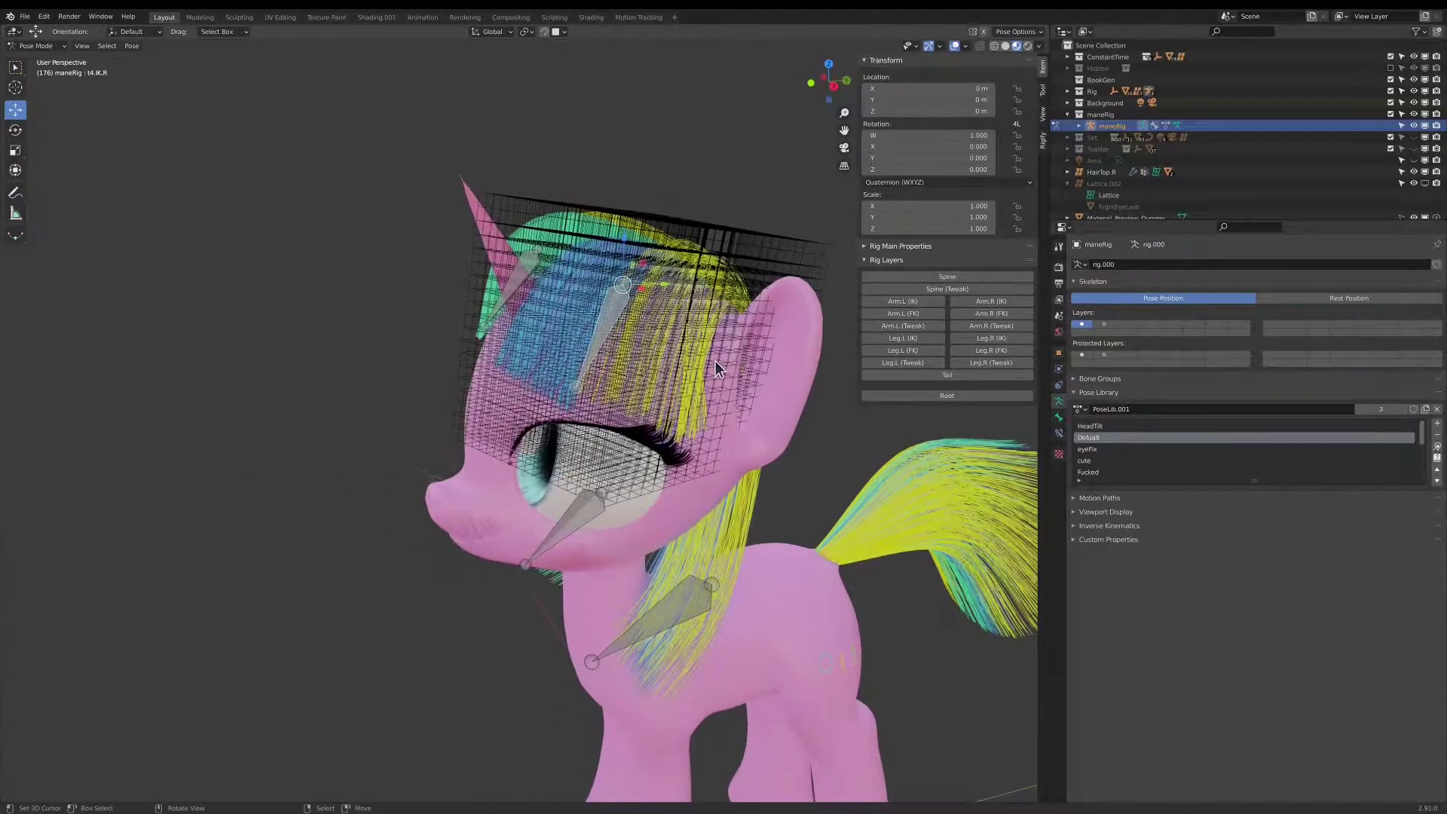
pyautogui.press('g')
pyautogui.rightClick(660, 311)
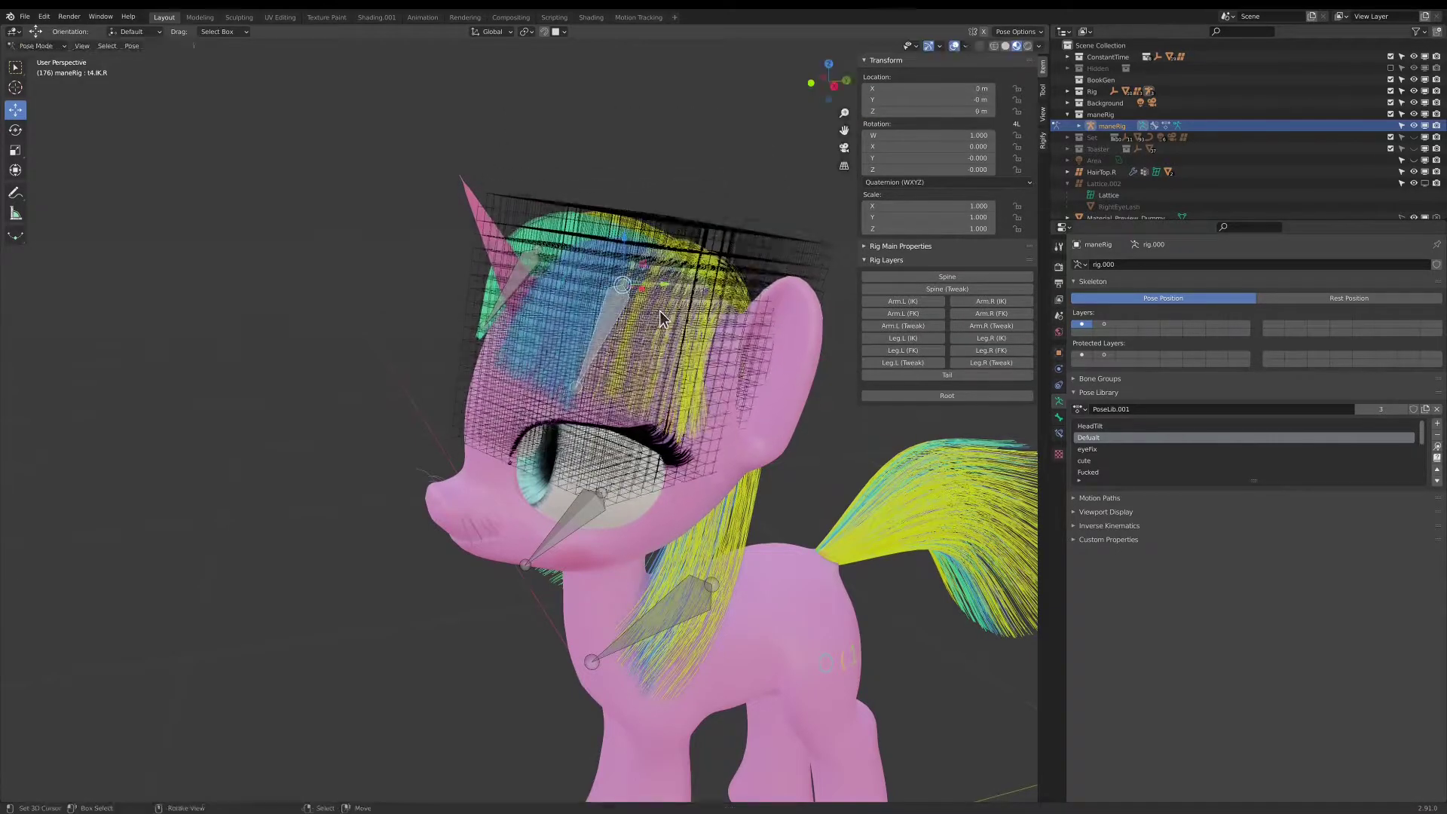
pyautogui.press('r')
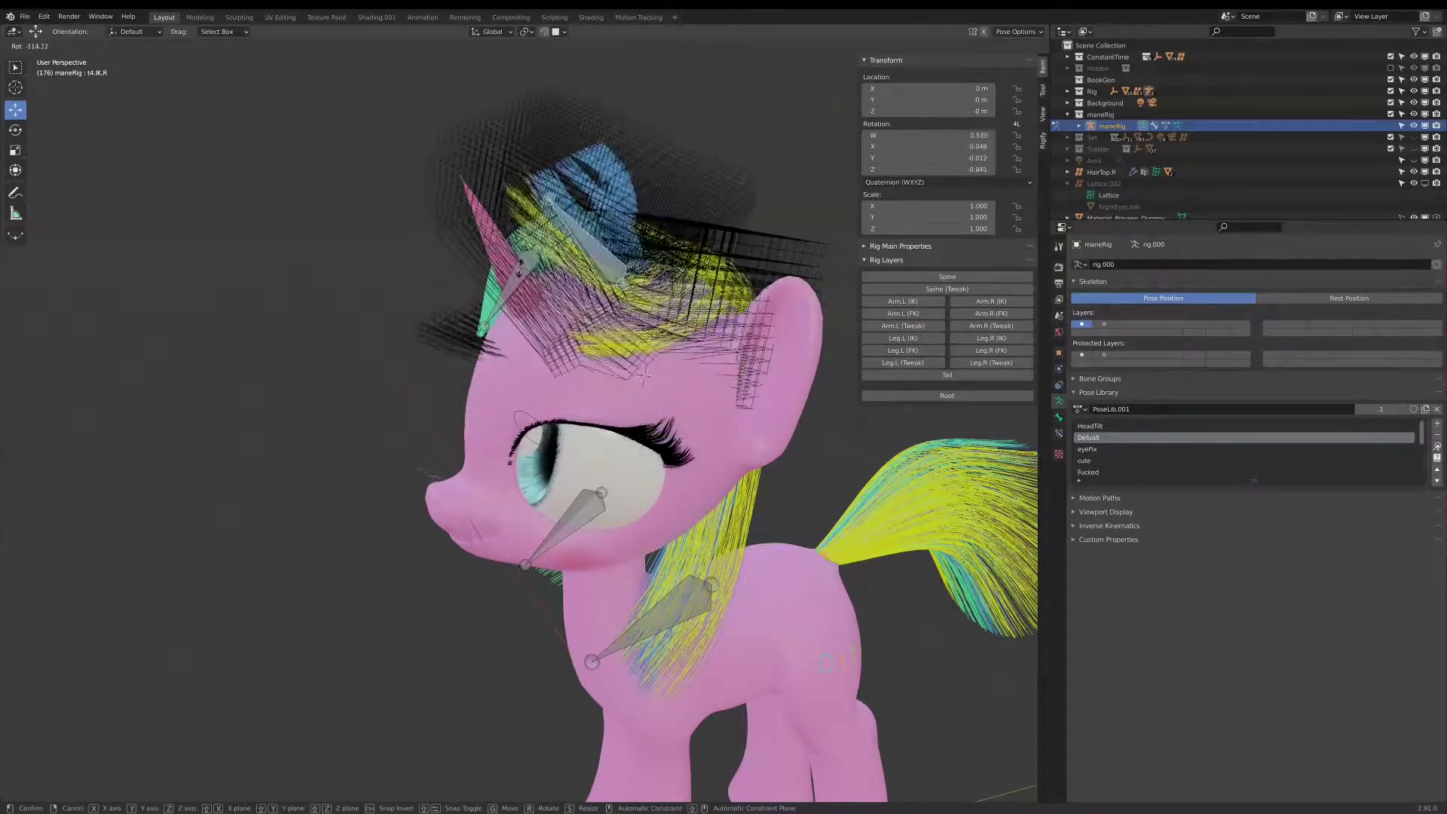
pyautogui.rightClick(607, 323)
pyautogui.press('g')
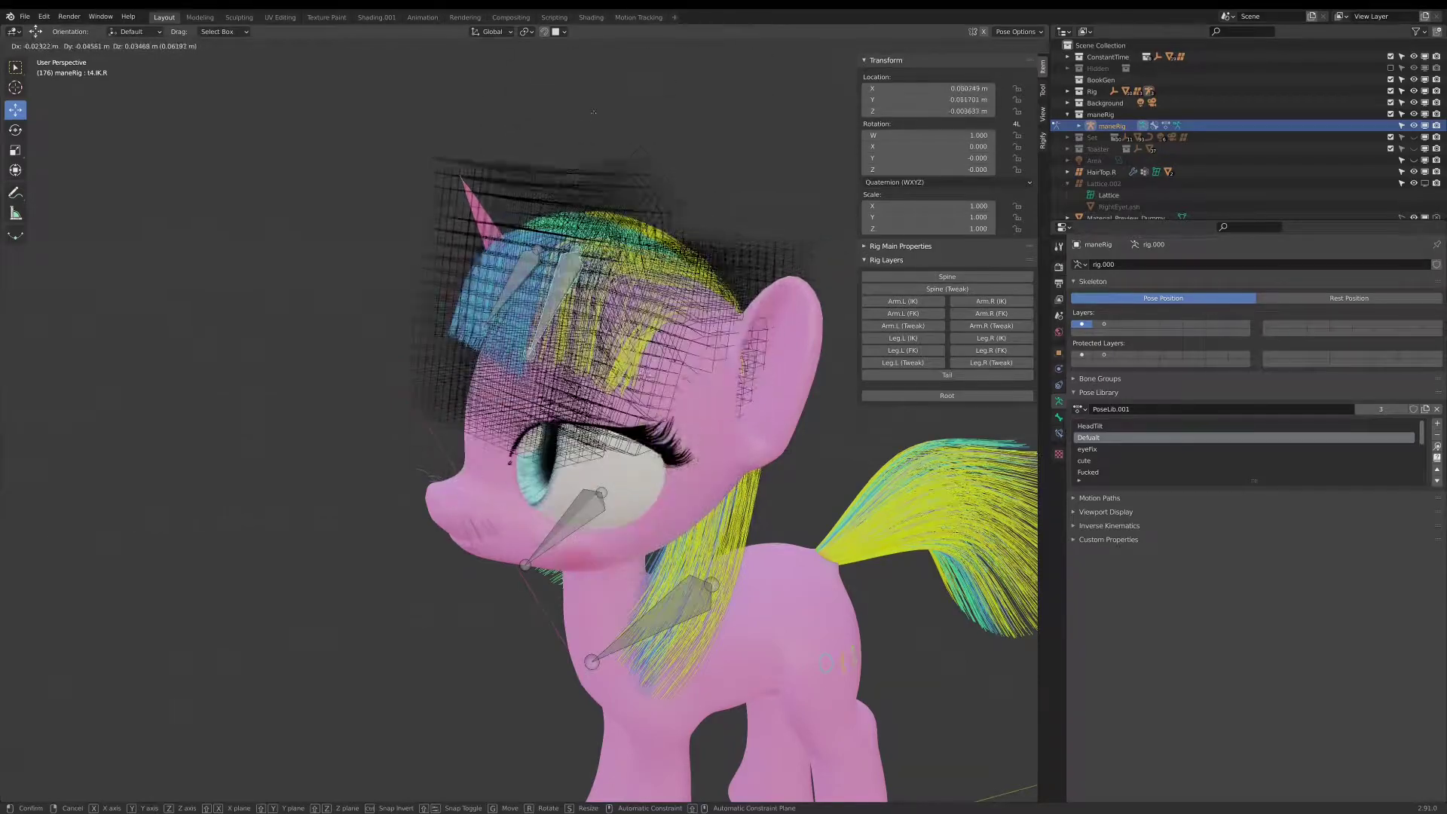
pyautogui.rightClick(594, 245)
# - Start a new file and delete its default camera, cube and light
pyautogui.click(25, 16)
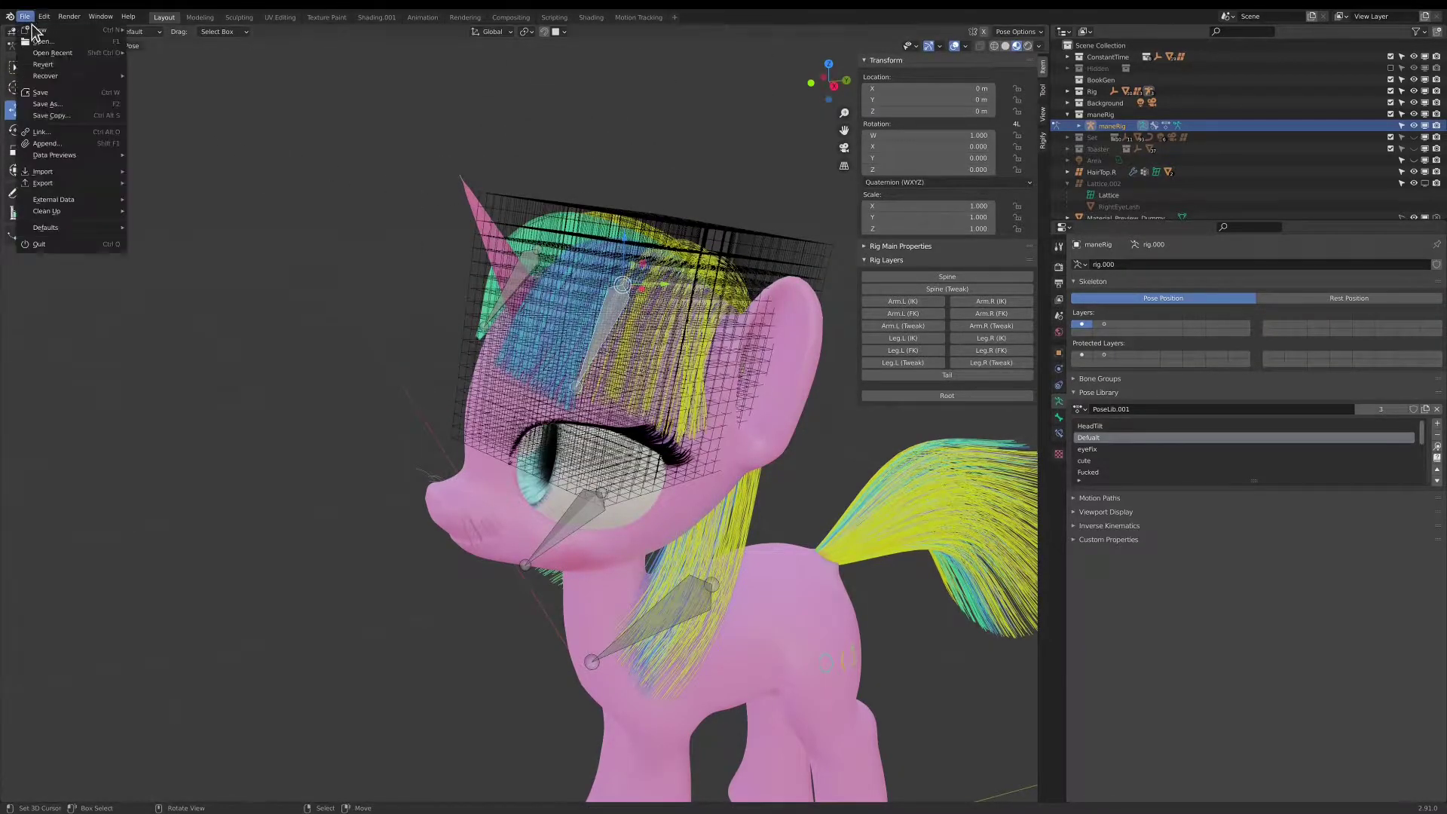
pyautogui.moveTo(34, 31)
pyautogui.click(145, 28)
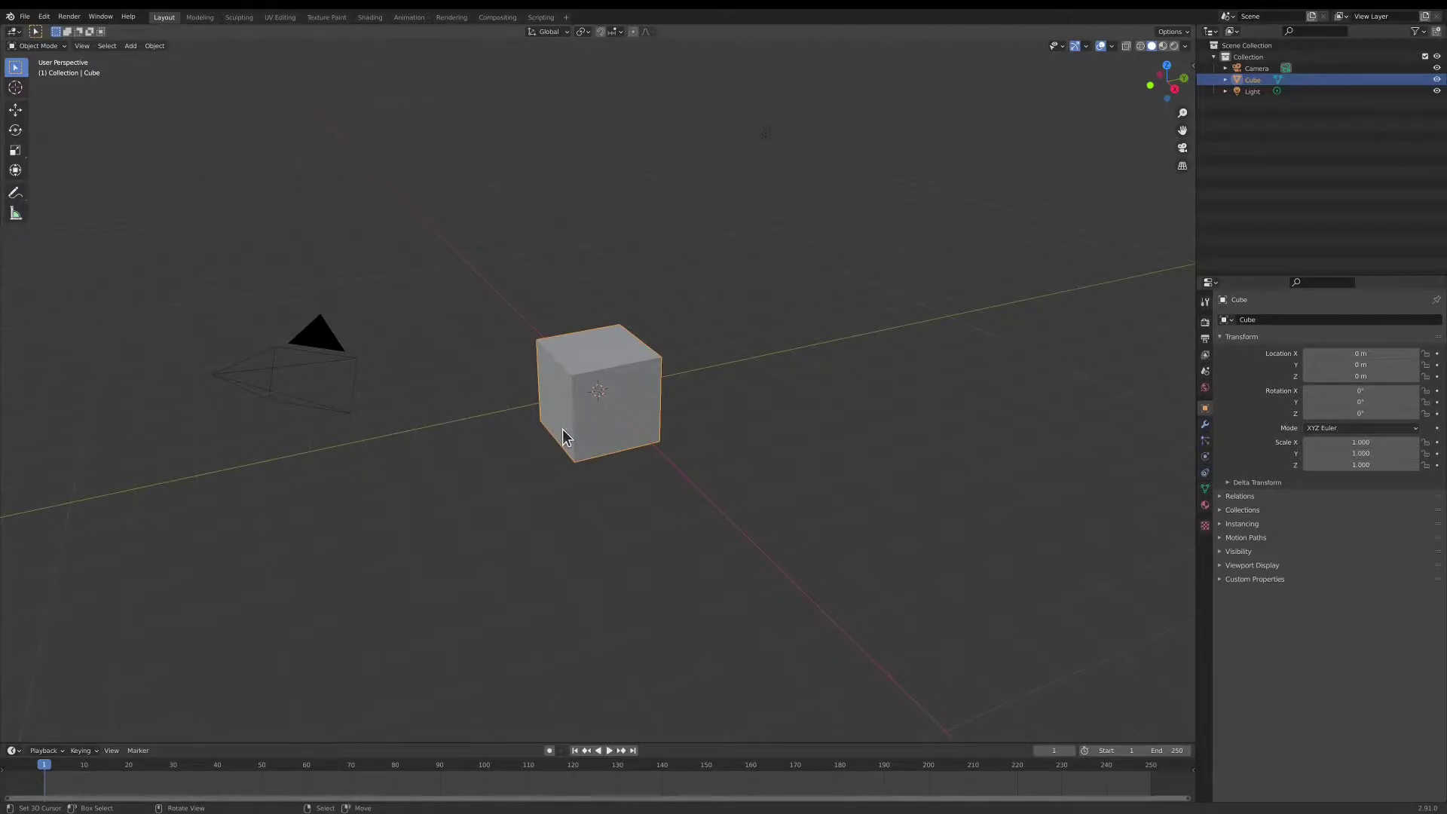
pyautogui.hotkey('alt', 'a')
pyautogui.press('a')
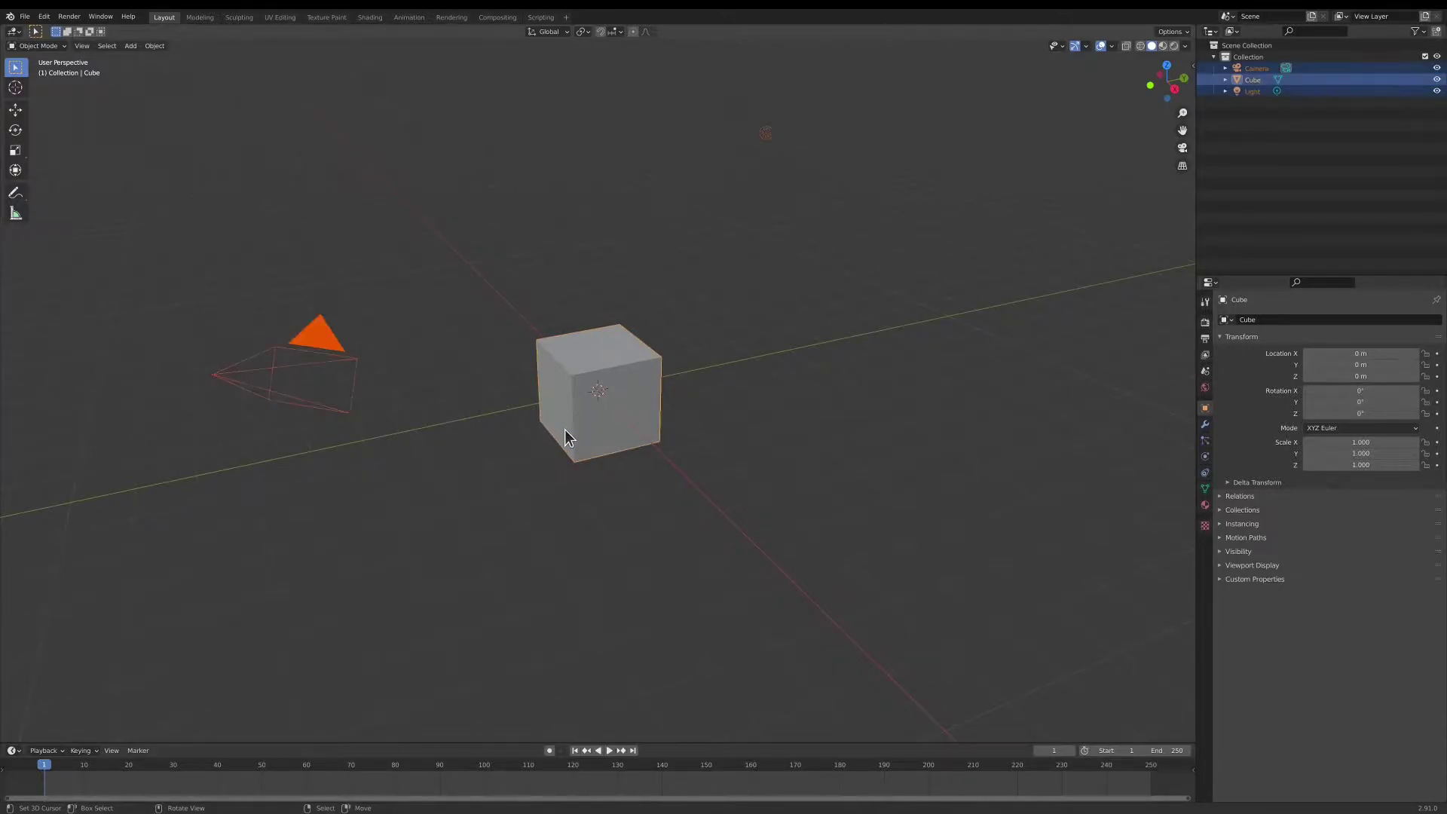
pyautogui.press('x')
pyautogui.click(564, 429)
# - Add a plane mesh at the world origin
pyautogui.moveTo(577, 413); pyautogui.dragTo(609, 431, button='middle')
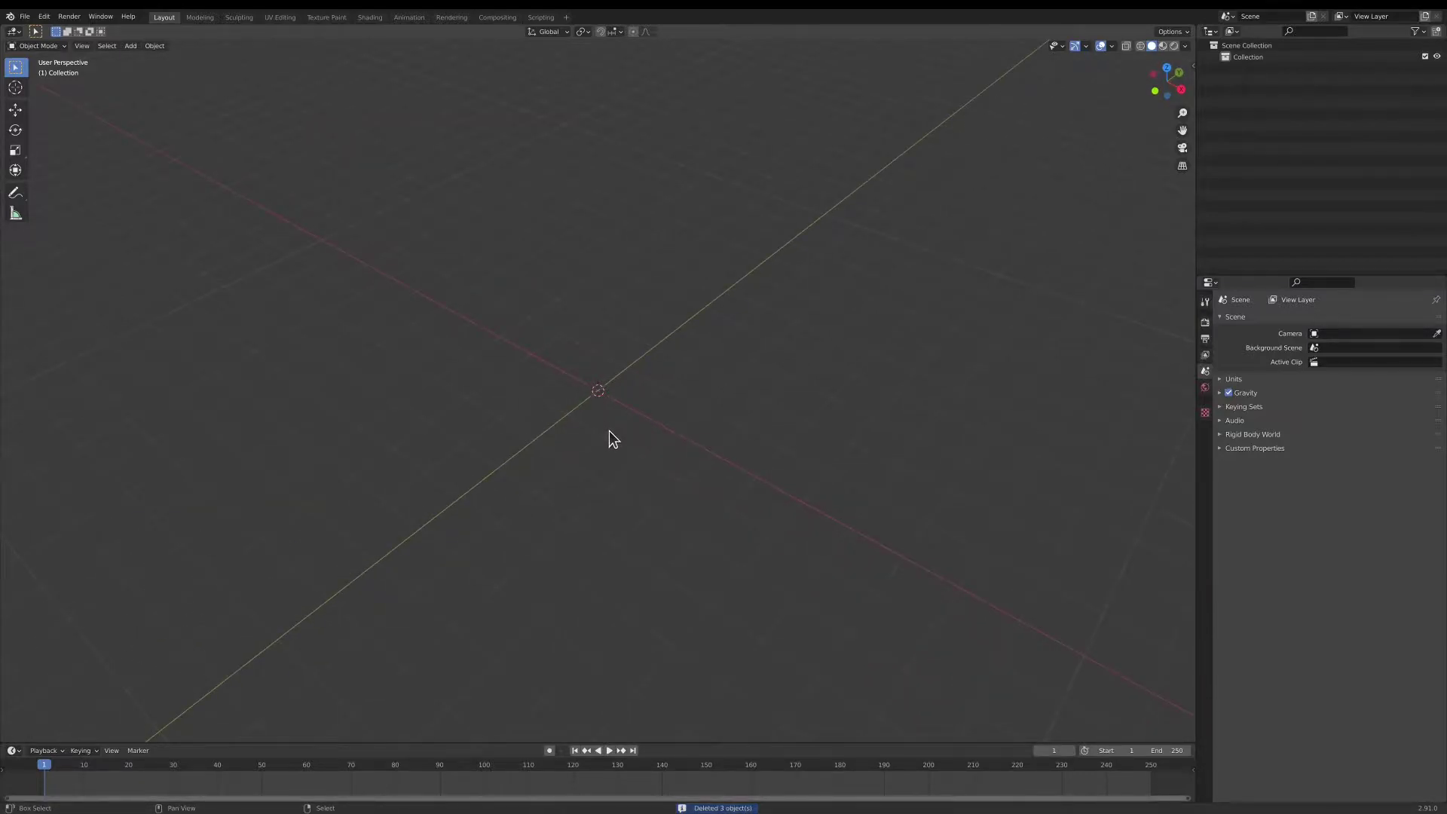
pyautogui.hotkey('shift', 'a')
pyautogui.moveTo(593, 346)
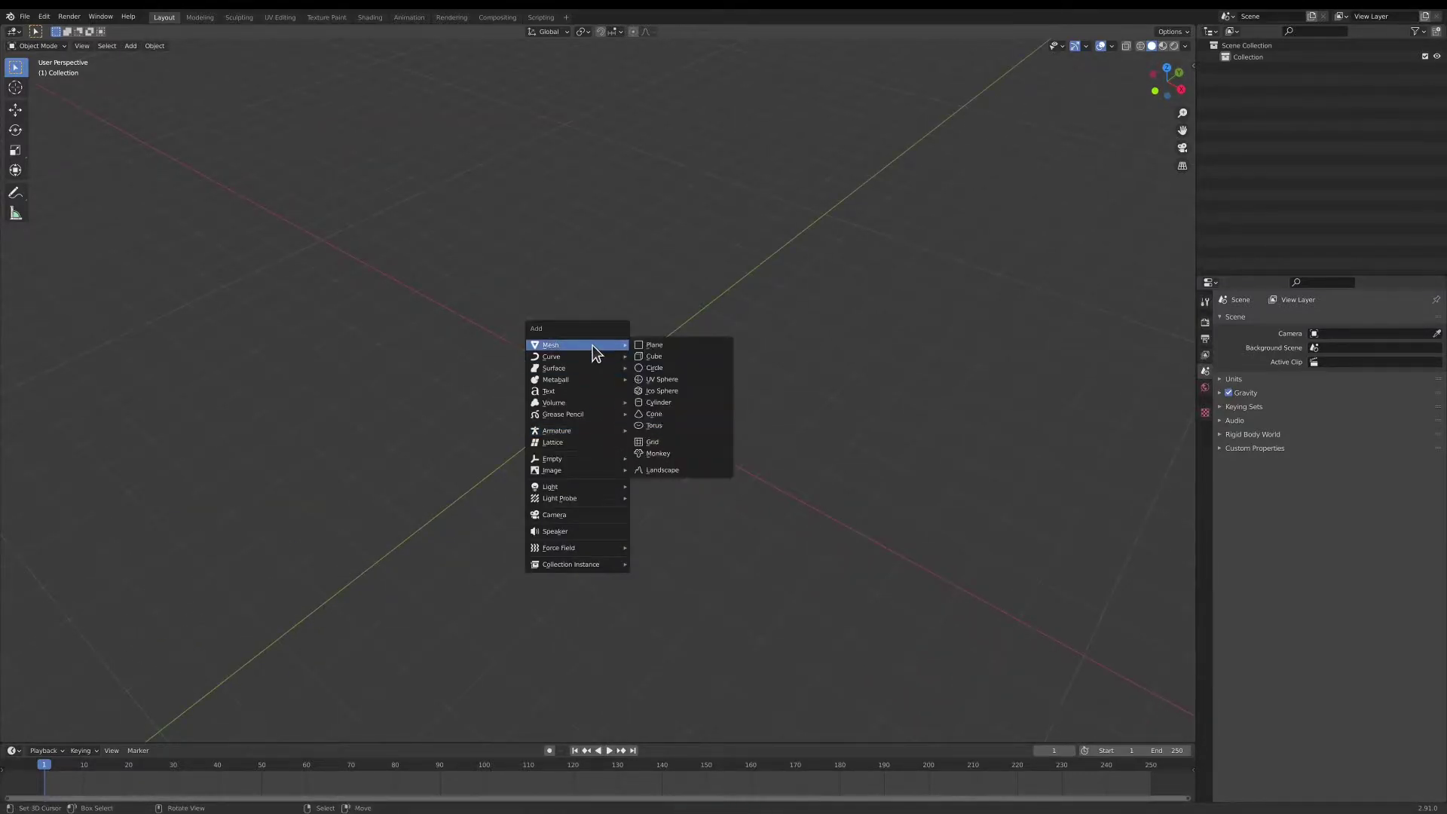
pyautogui.click(651, 347)
pyautogui.scroll(3, 614, 486)
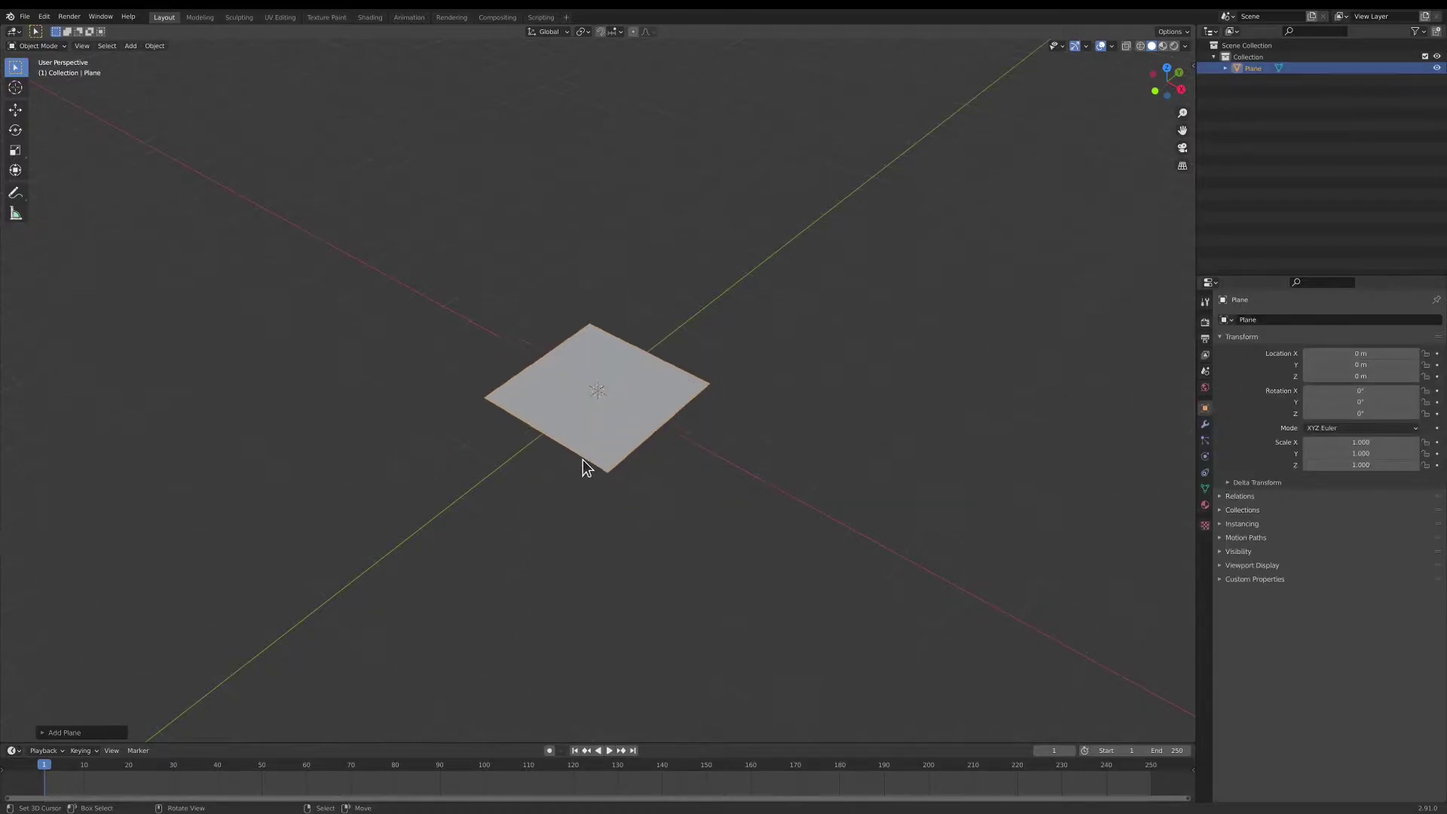
pyautogui.moveTo(582, 460); pyautogui.dragTo(630, 461, button='middle')
# - Add a particle system to the plane and set its type to Hair
pyautogui.click(1205, 442)
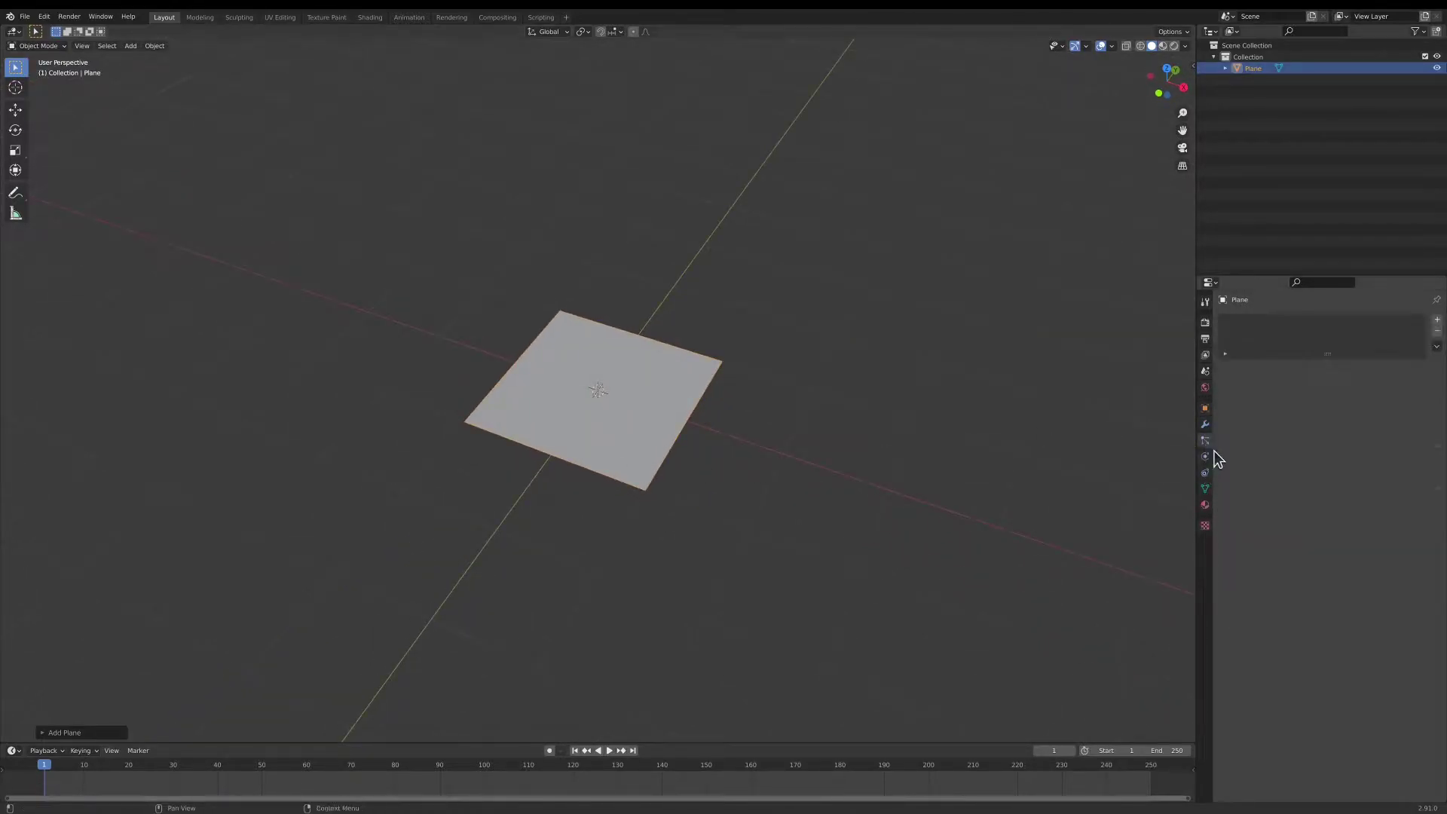
pyautogui.click(1437, 319)
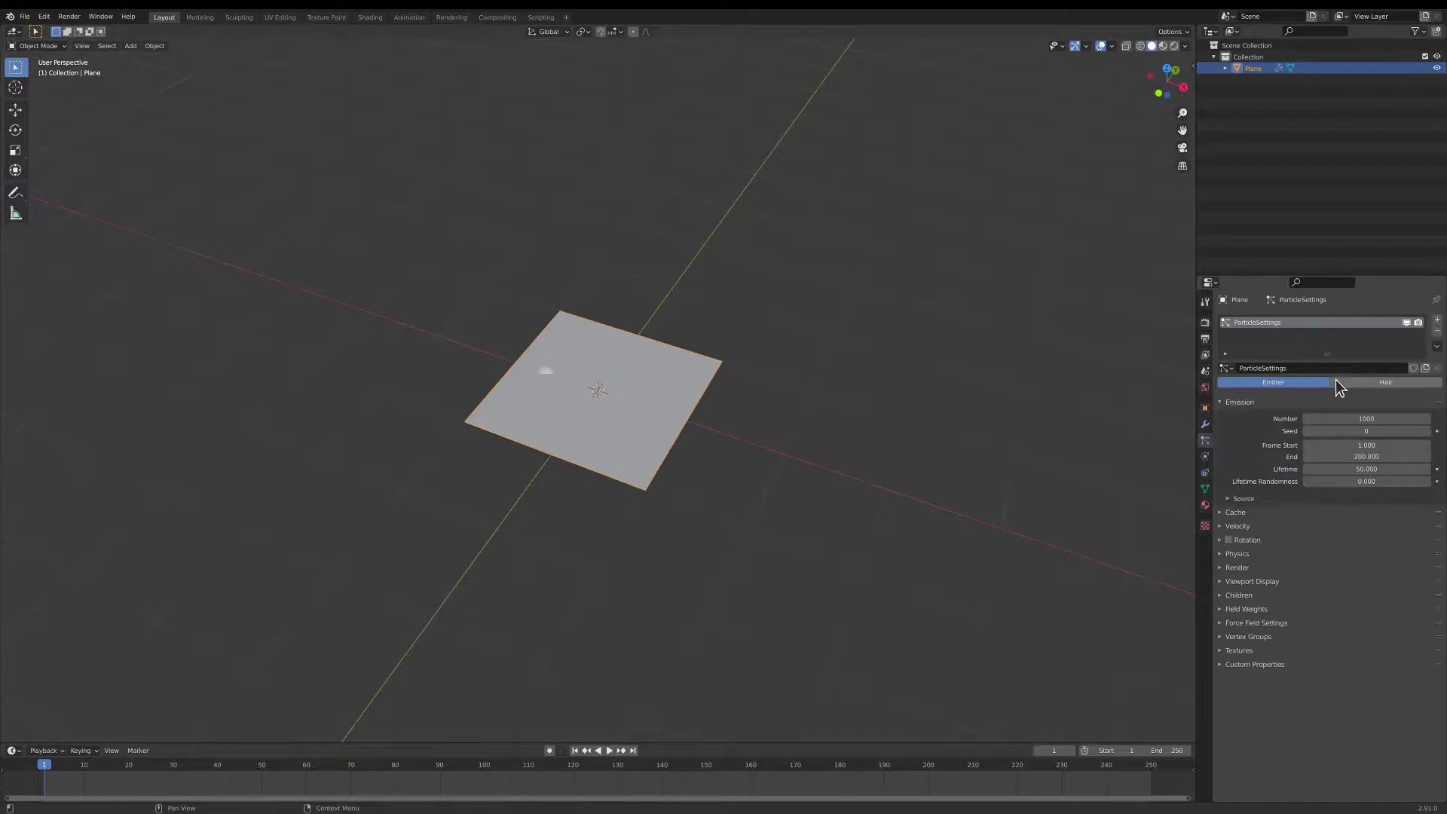
pyautogui.click(1338, 382)
pyautogui.scroll(-2, 669, 475)
pyautogui.moveTo(669, 475); pyautogui.dragTo(683, 360, button='middle')
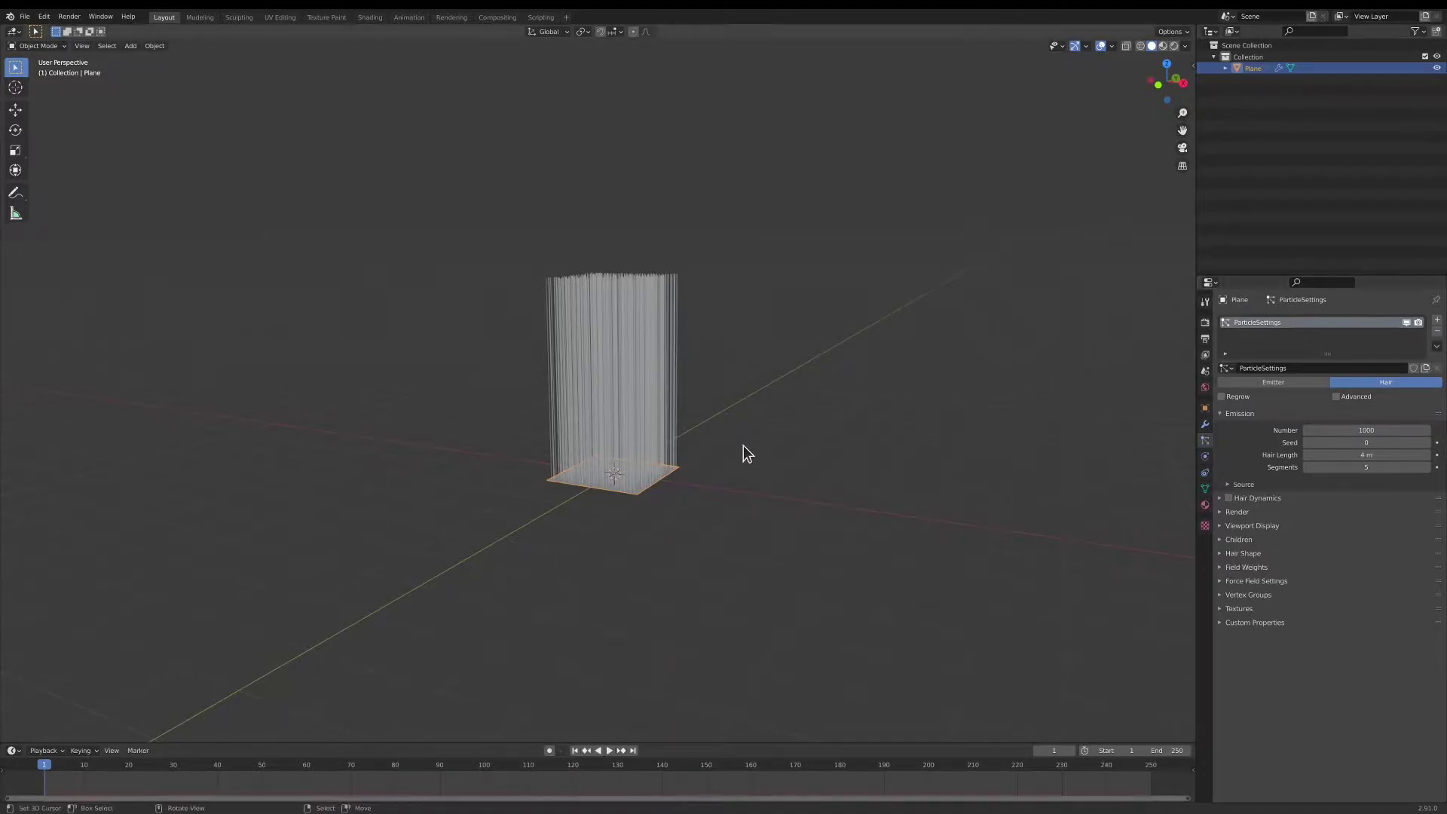
# - Put the plane in Particle Edit mode and set the viewport display path steps to 4
pyautogui.click(59, 45)
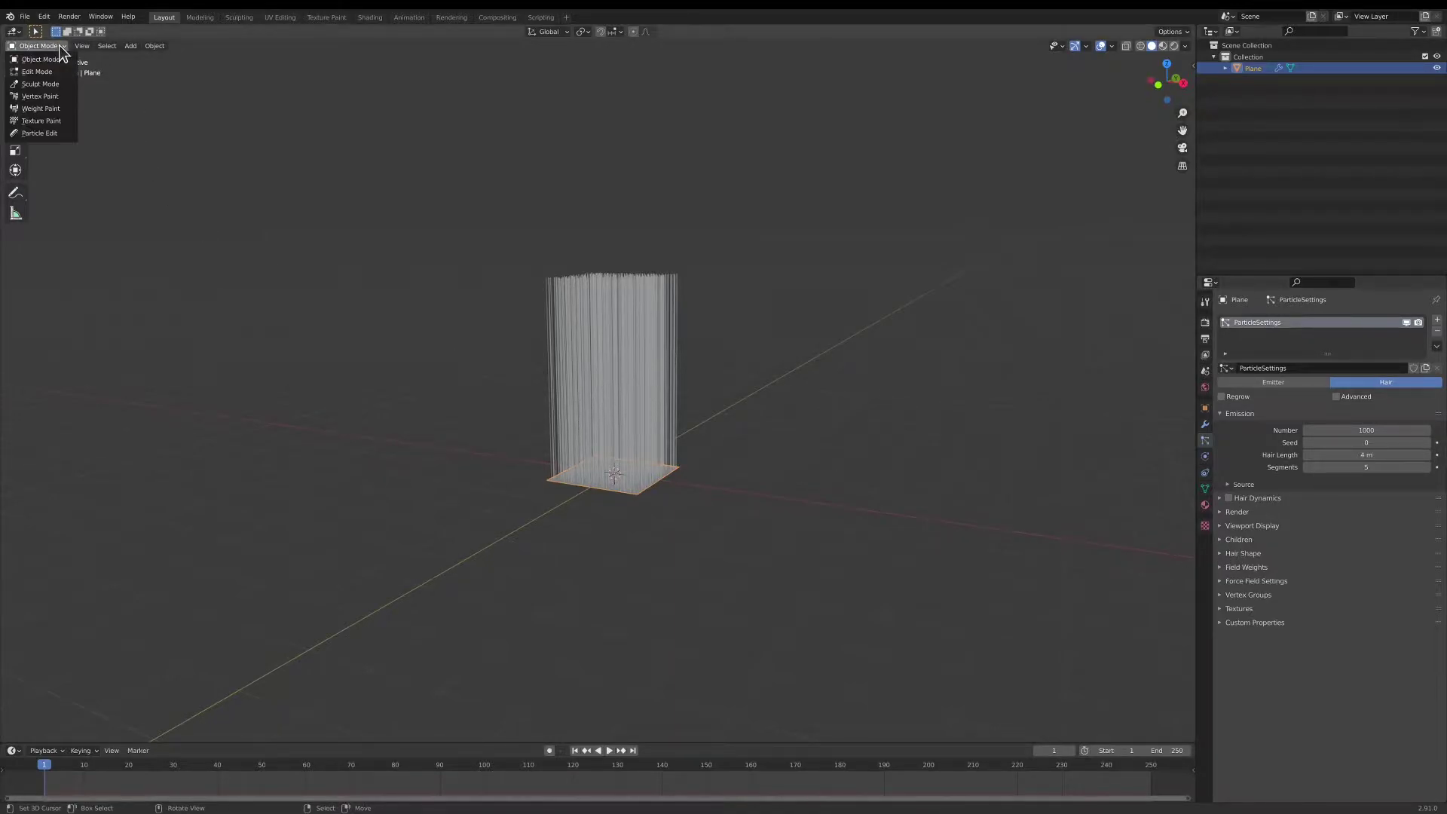
pyautogui.click(43, 132)
pyautogui.click(1204, 303)
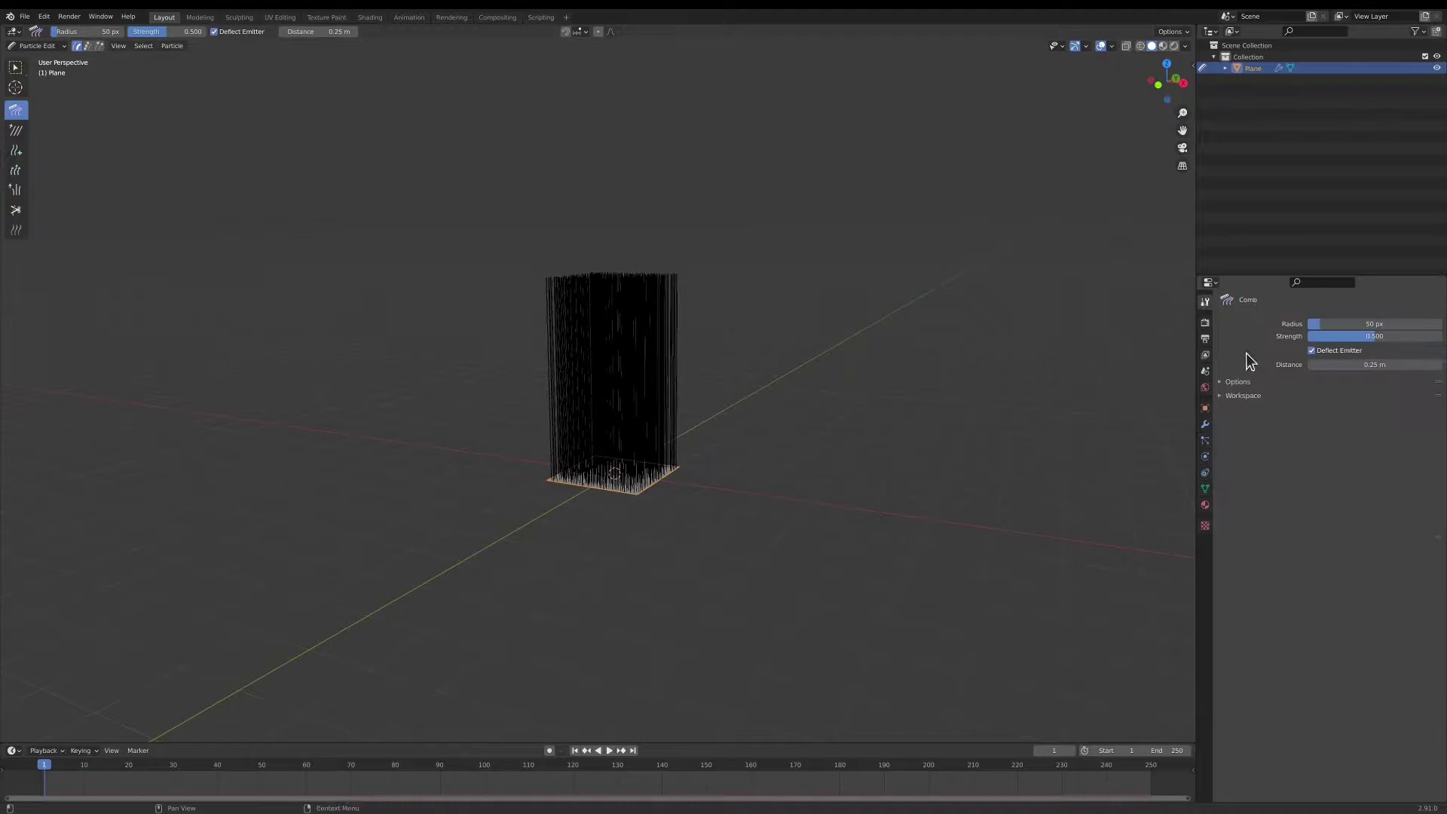
pyautogui.click(1232, 396)
pyautogui.click(1229, 383)
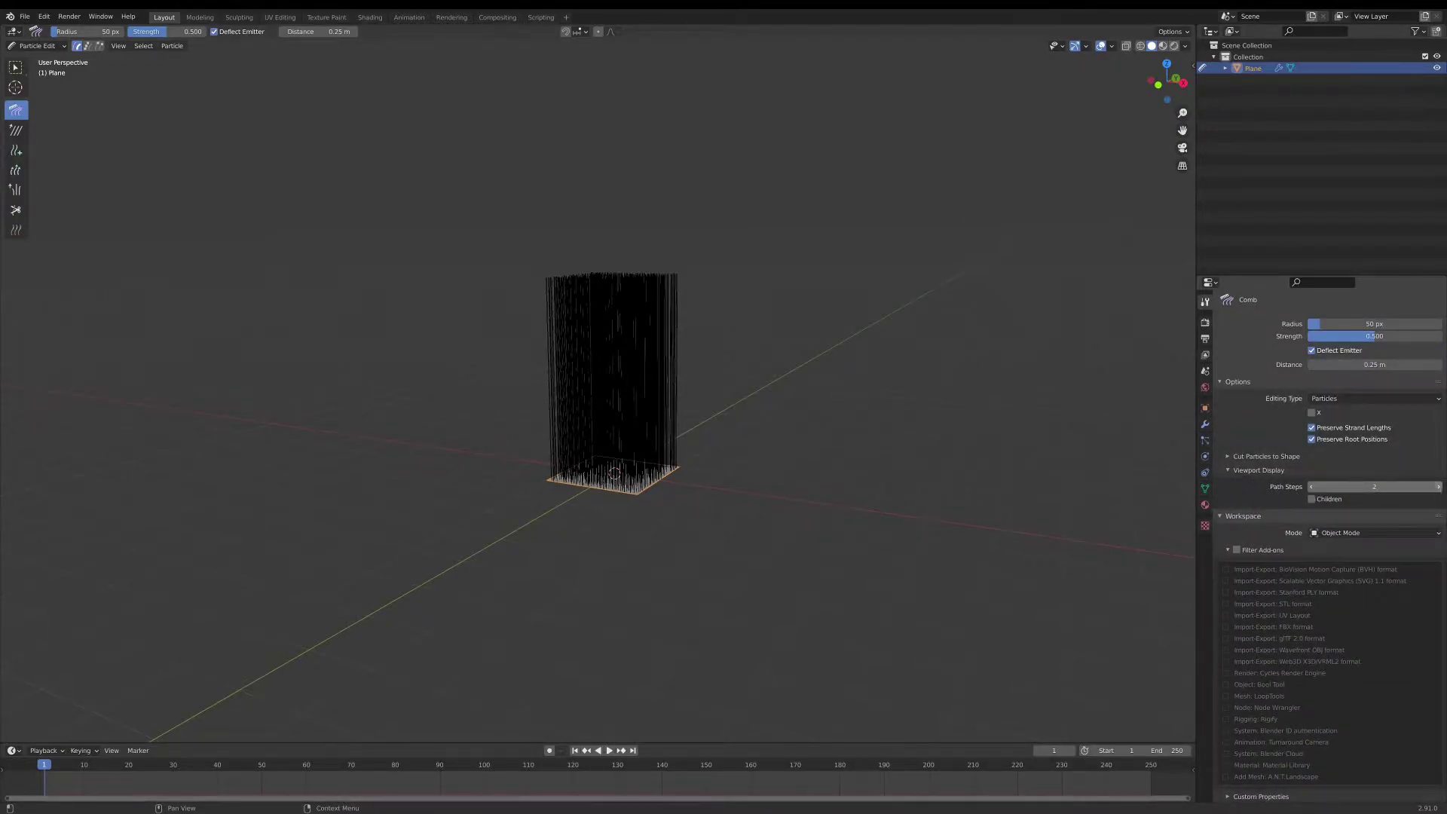
pyautogui.click(1439, 489)
pyautogui.click(1438, 488)
# - Enlarge the Comb brush radius to 109 px and comb the hairs over one side of the plane into a curved, upturned lock
pyautogui.moveTo(1051, 471)
pyautogui.mouseDown(button='middle')
pyautogui.moveTo(688, 427)
pyautogui.moveTo(398, 310)
pyautogui.mouseUp(button='middle')
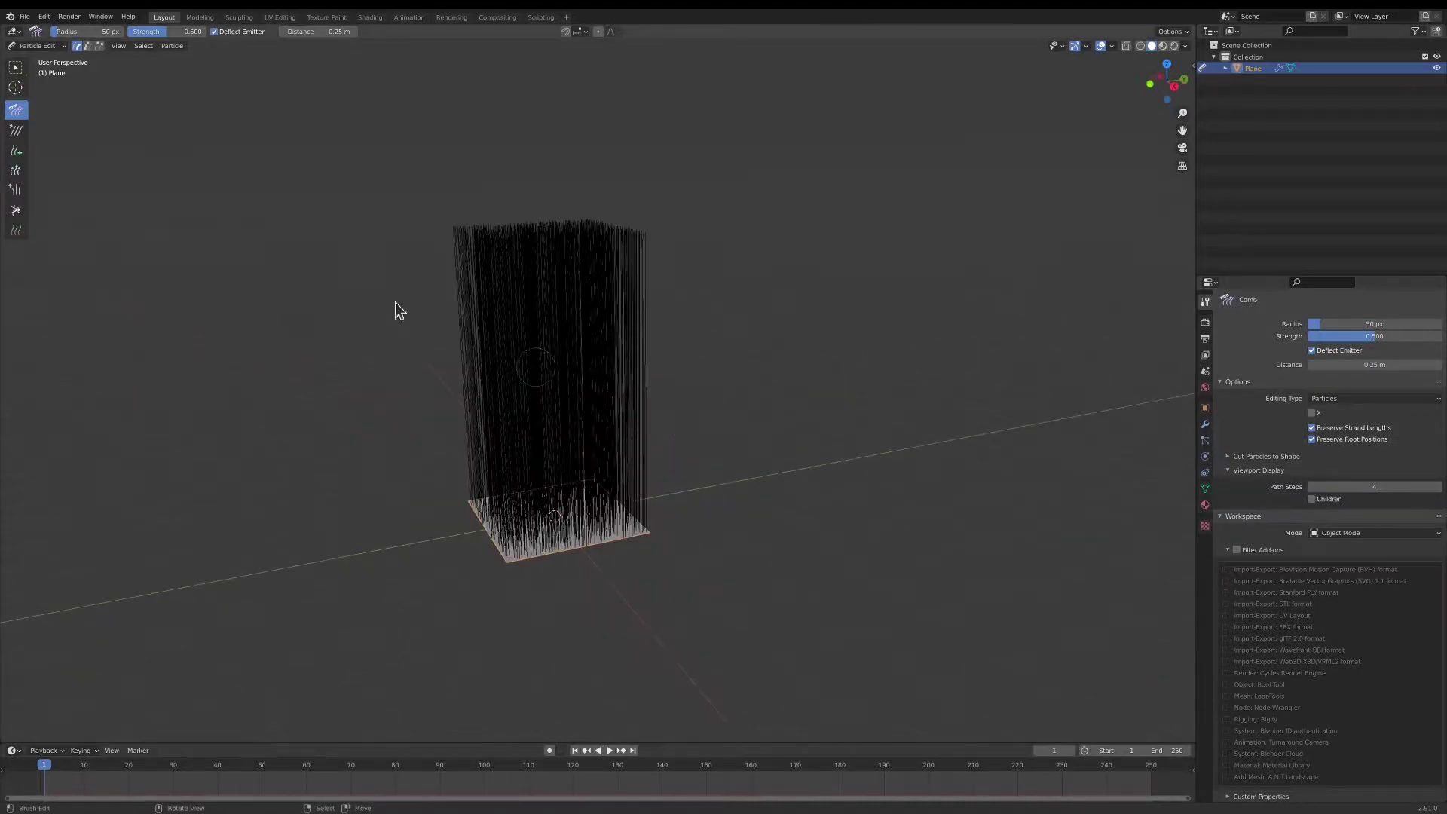
pyautogui.press('f')
pyautogui.click(248, 275)
pyautogui.press('KP_3')
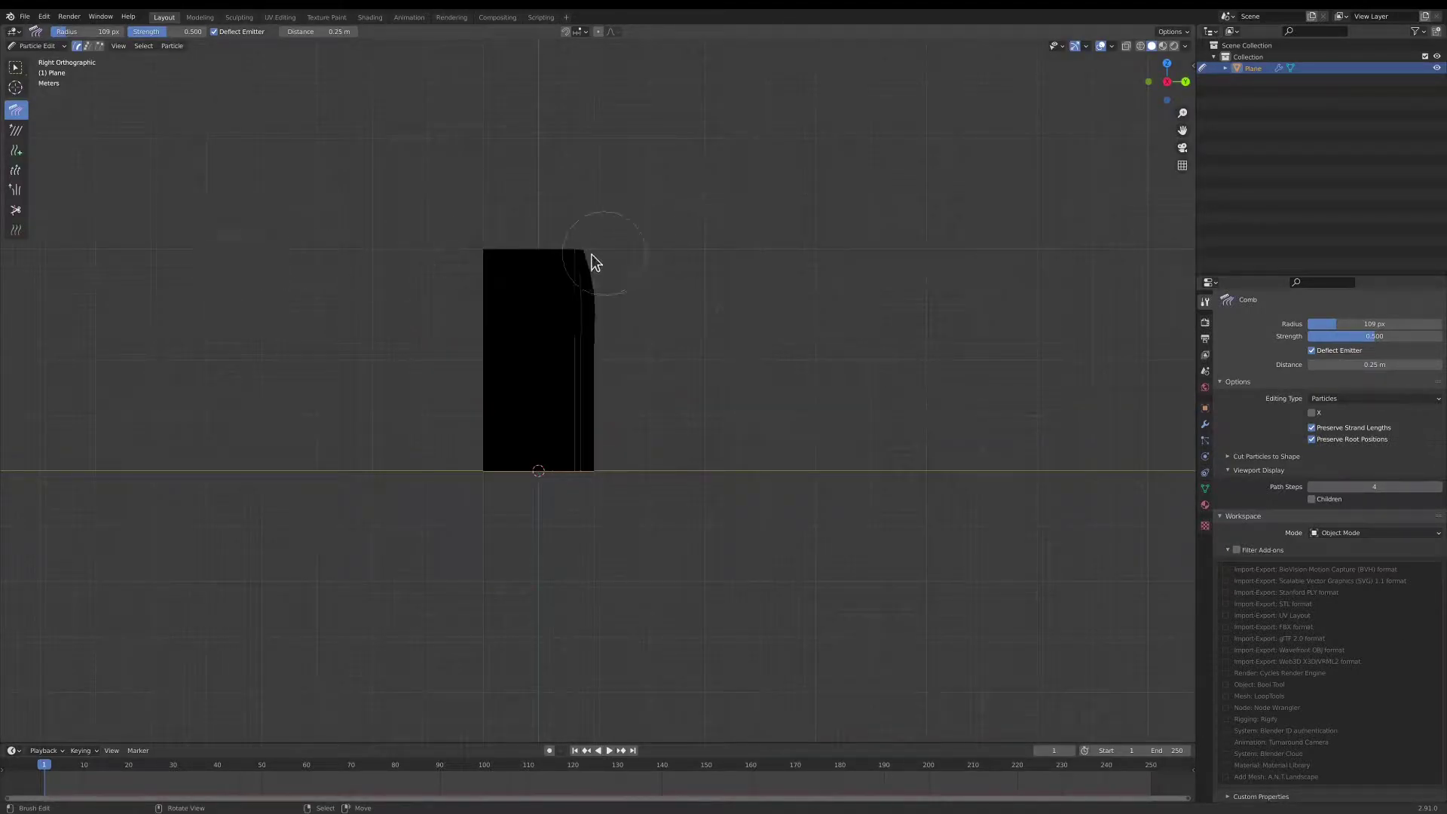
pyautogui.moveTo(591, 259)
pyautogui.mouseDown()
pyautogui.moveTo(475, 278)
pyautogui.moveTo(349, 370)
pyautogui.moveTo(404, 391)
pyautogui.moveTo(343, 378)
pyautogui.moveTo(359, 410)
pyautogui.moveTo(567, 341)
pyautogui.mouseUp()
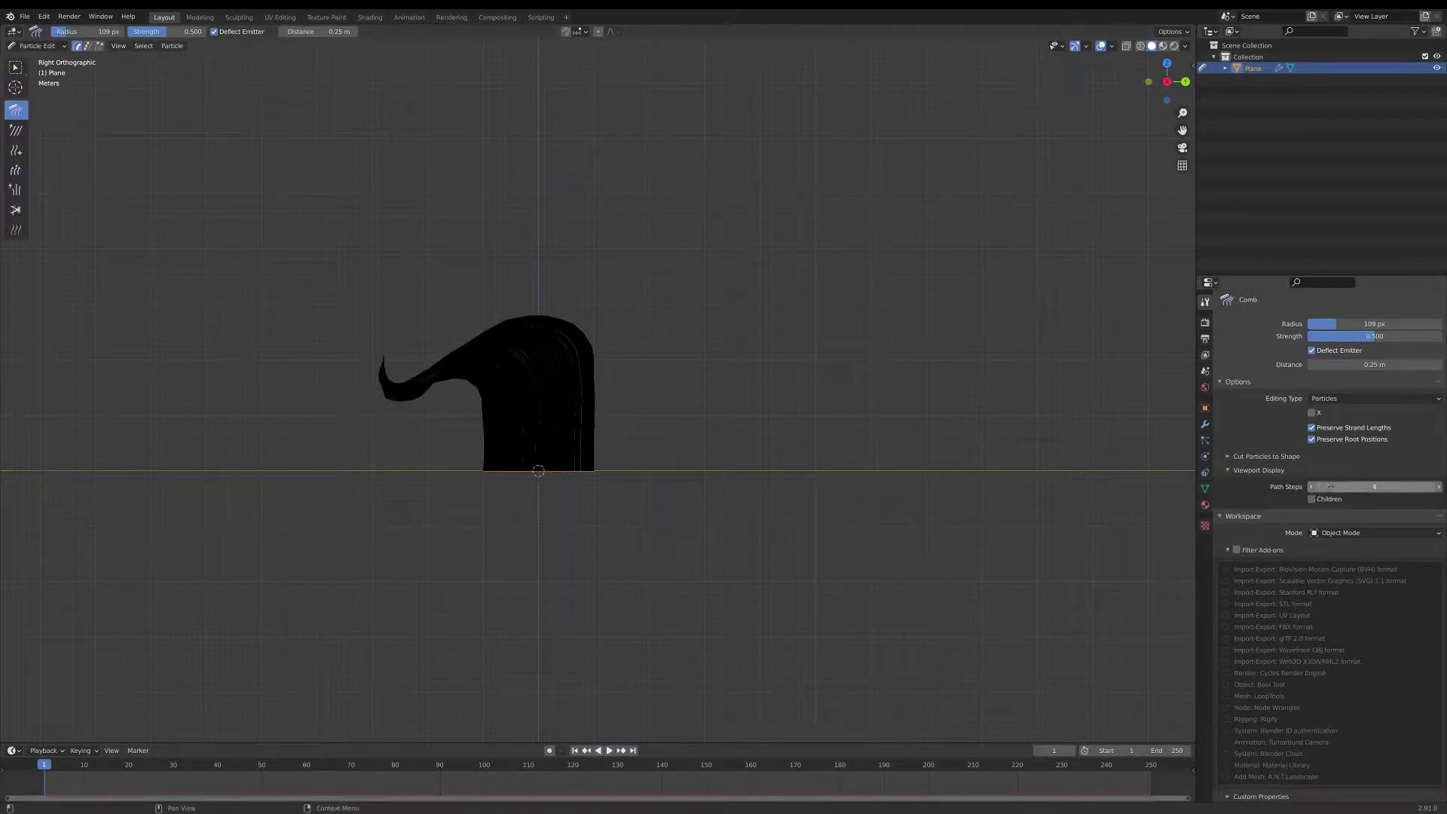
pyautogui.moveTo(670, 373)
pyautogui.mouseDown()
pyautogui.moveTo(517, 378)
pyautogui.moveTo(329, 442)
pyautogui.moveTo(361, 410)
pyautogui.mouseUp()
pyautogui.moveTo(360, 409); pyautogui.dragTo(511, 572, button='middle')
pyautogui.moveTo(612, 583)
pyautogui.mouseDown()
pyautogui.moveTo(588, 591)
pyautogui.moveTo(748, 561)
pyautogui.moveTo(716, 601)
pyautogui.mouseUp()
pyautogui.moveTo(736, 612); pyautogui.dragTo(525, 474, button='middle')
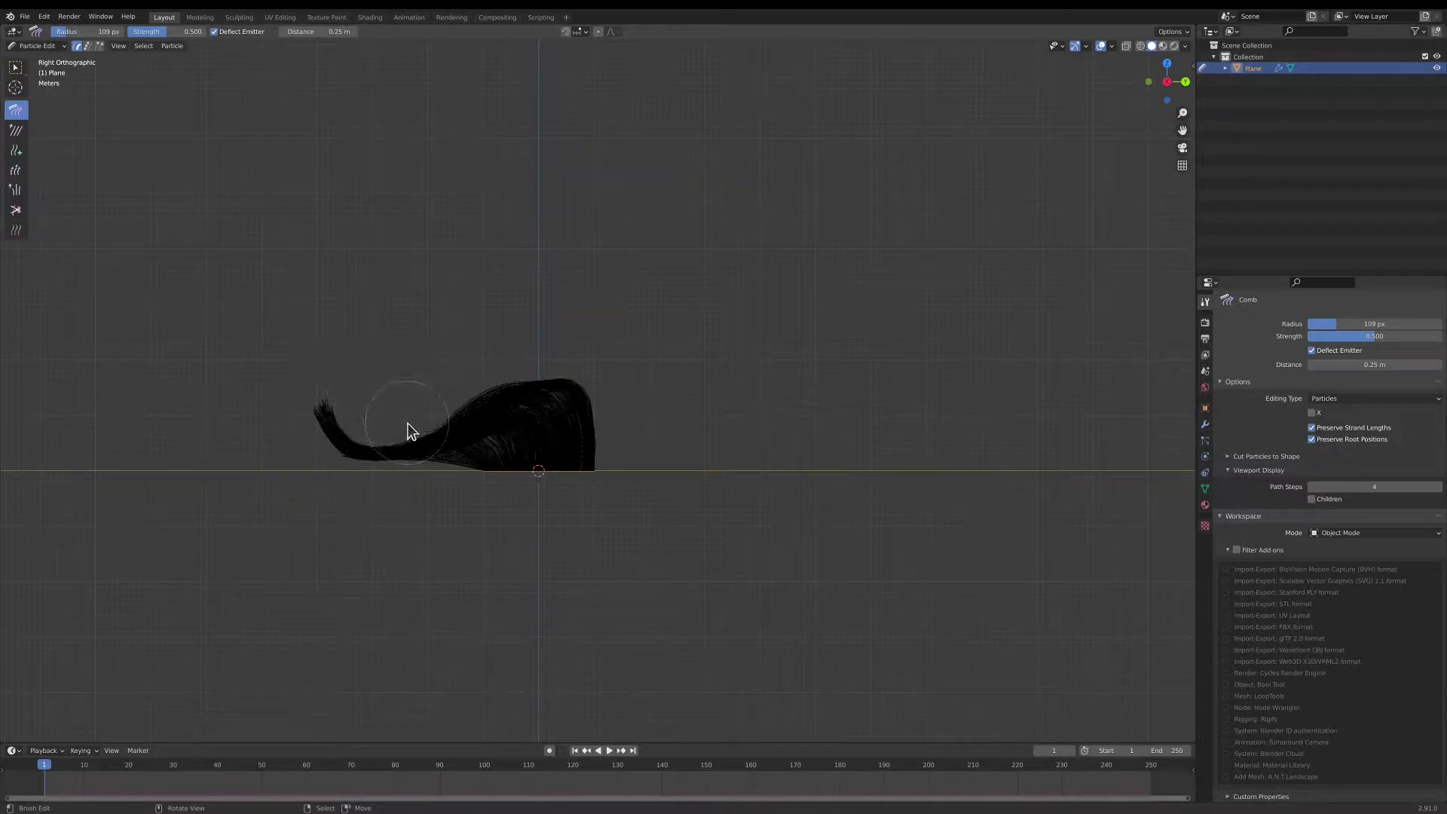
pyautogui.moveTo(412, 400); pyautogui.dragTo(125, 119, button='middle')
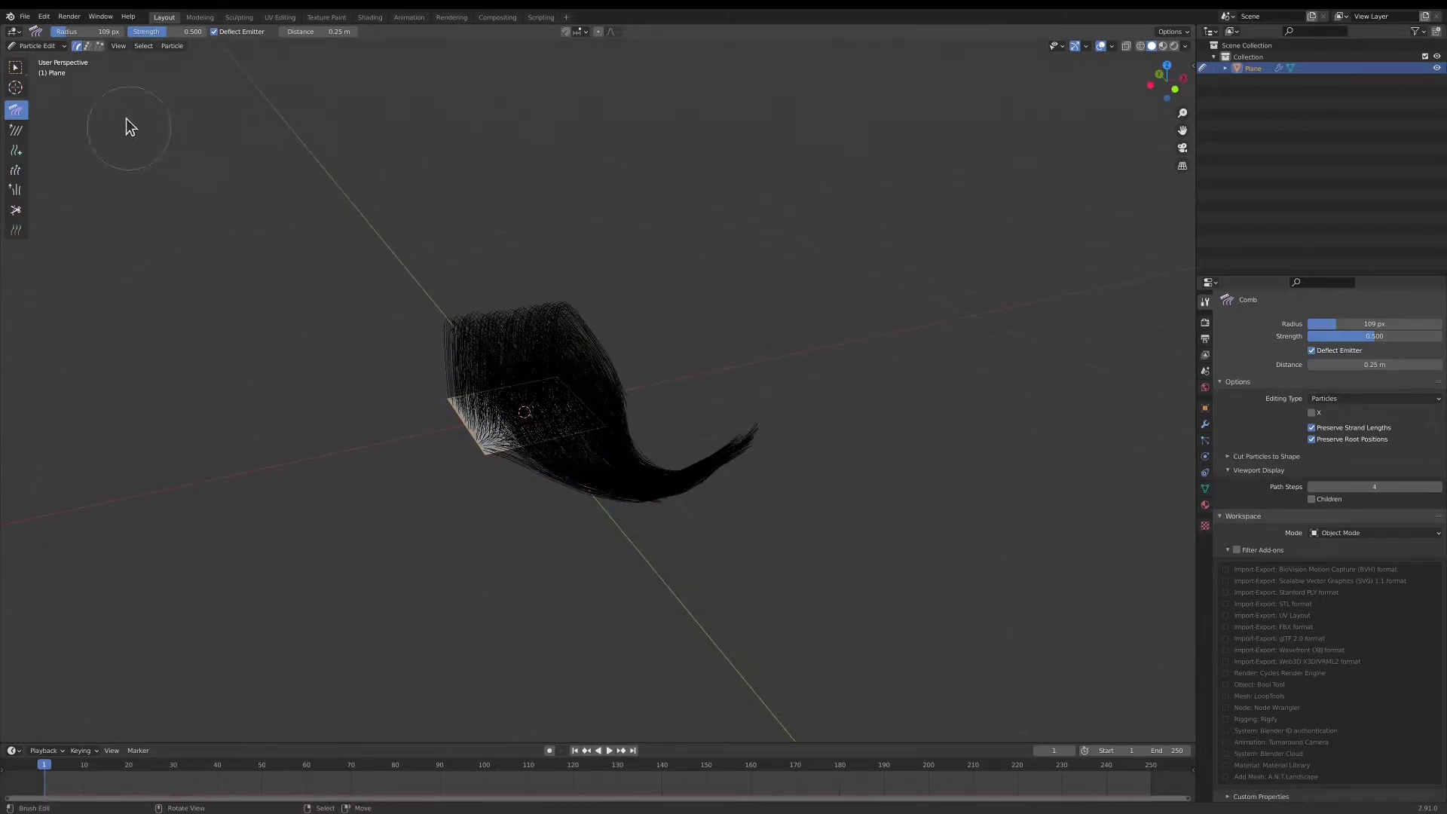
# - Return to Object Mode and add a lattice at the origin
pyautogui.click(39, 44)
pyautogui.click(48, 56)
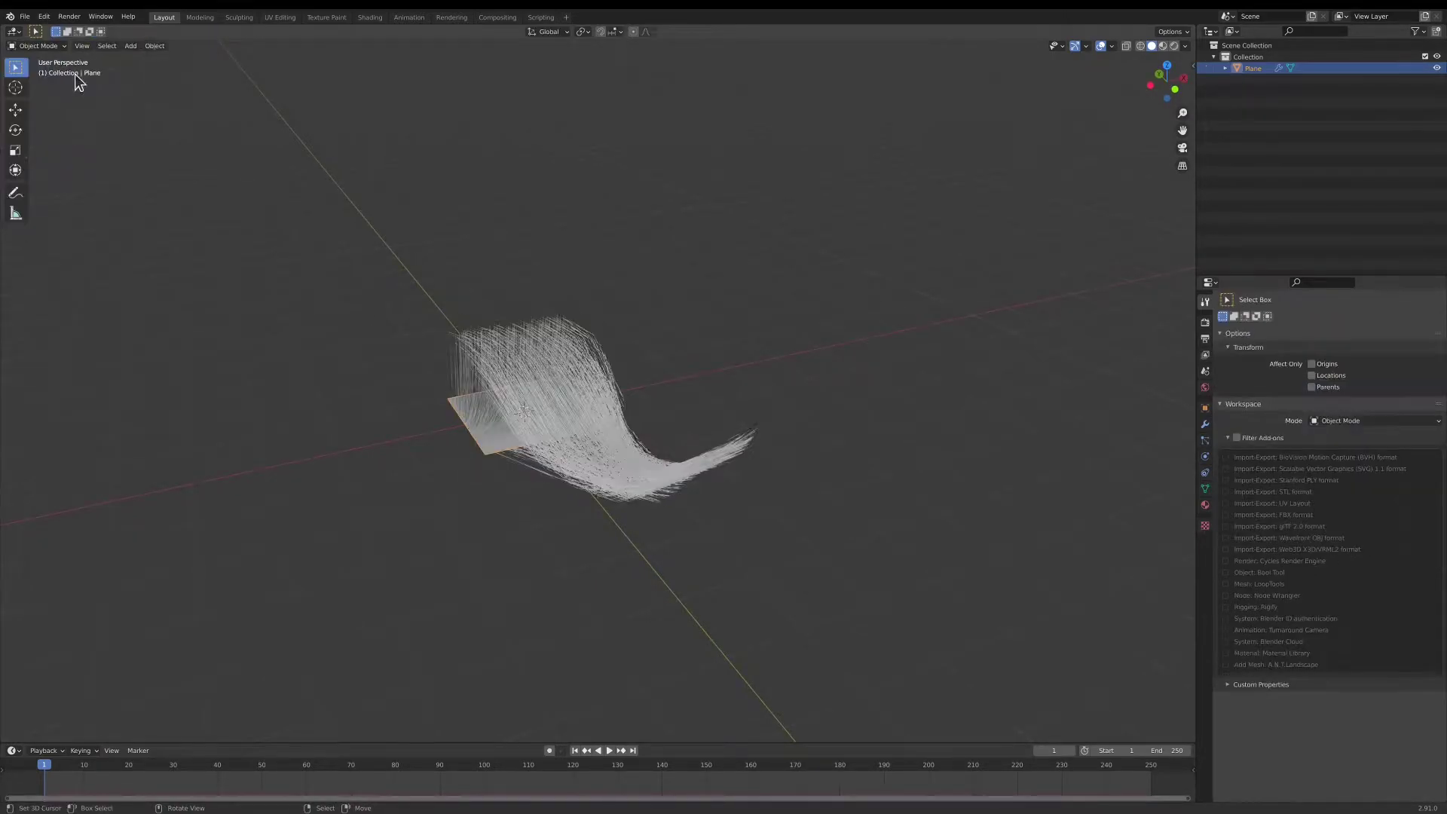
pyautogui.keyDown('shift'); pyautogui.moveTo(529, 431); pyautogui.dragTo(485, 466, button='middle'); pyautogui.keyUp('shift')
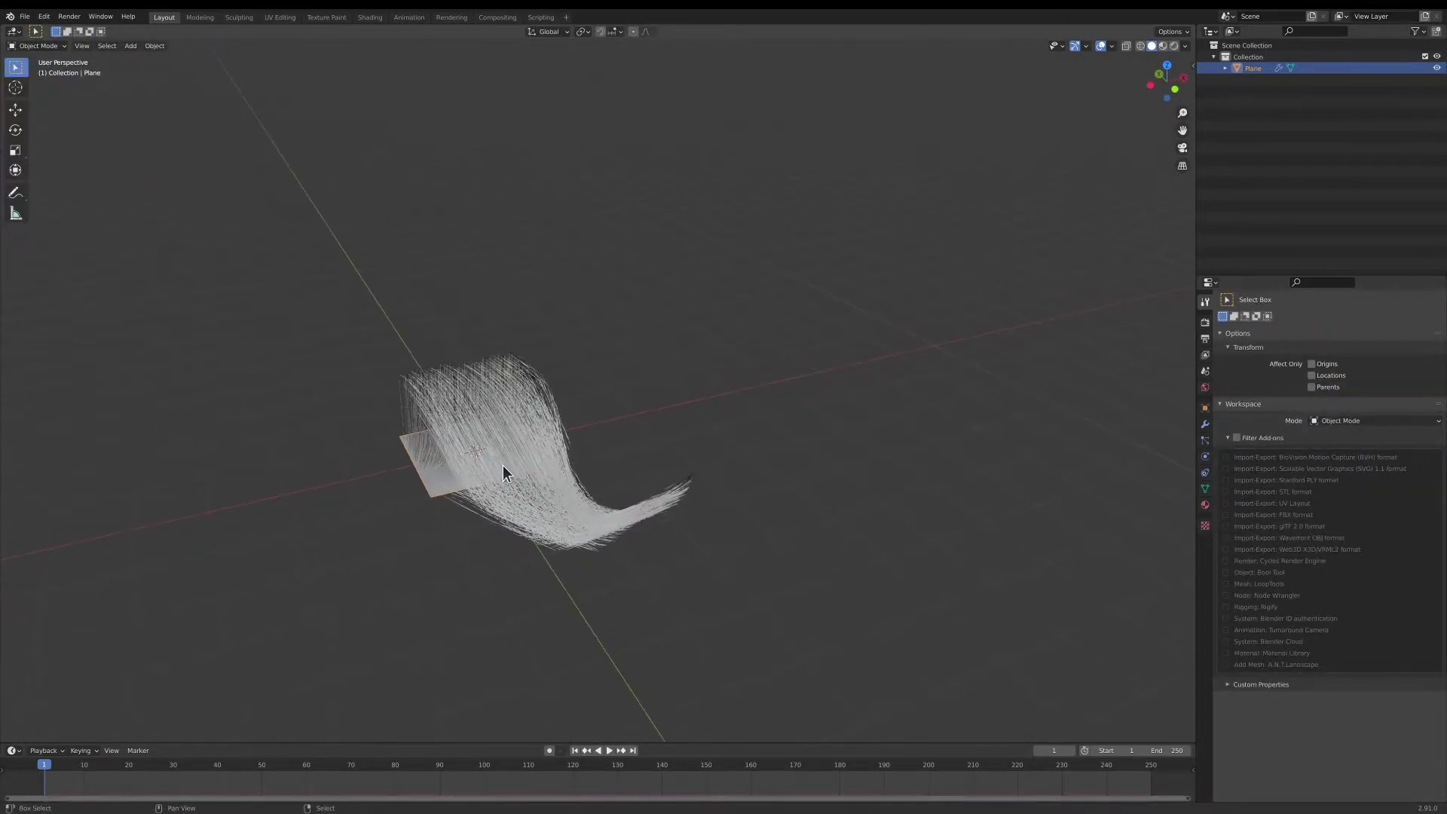
pyautogui.hotkey('shift', 'a')
pyautogui.moveTo(503, 466)
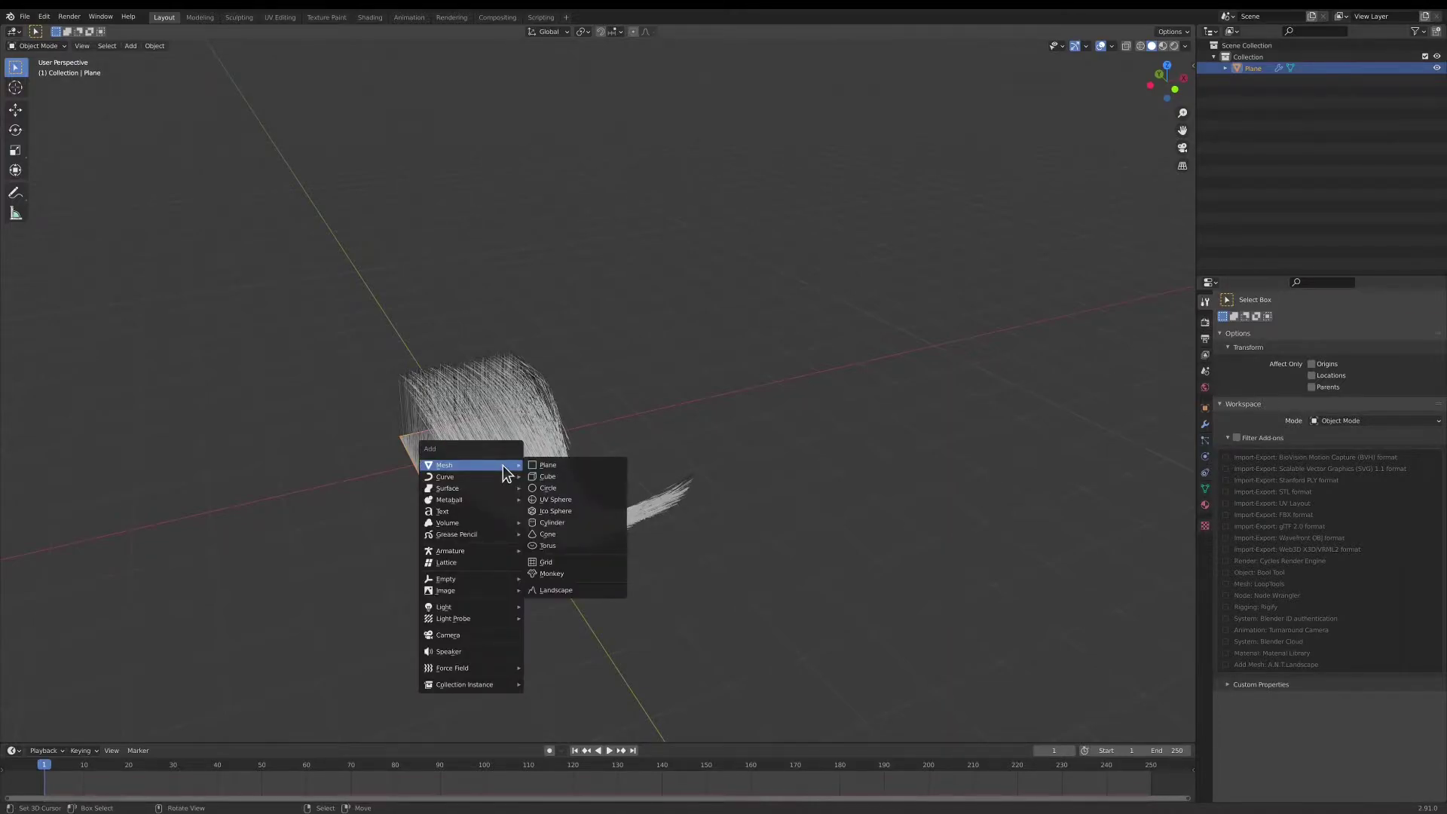
pyautogui.click(472, 562)
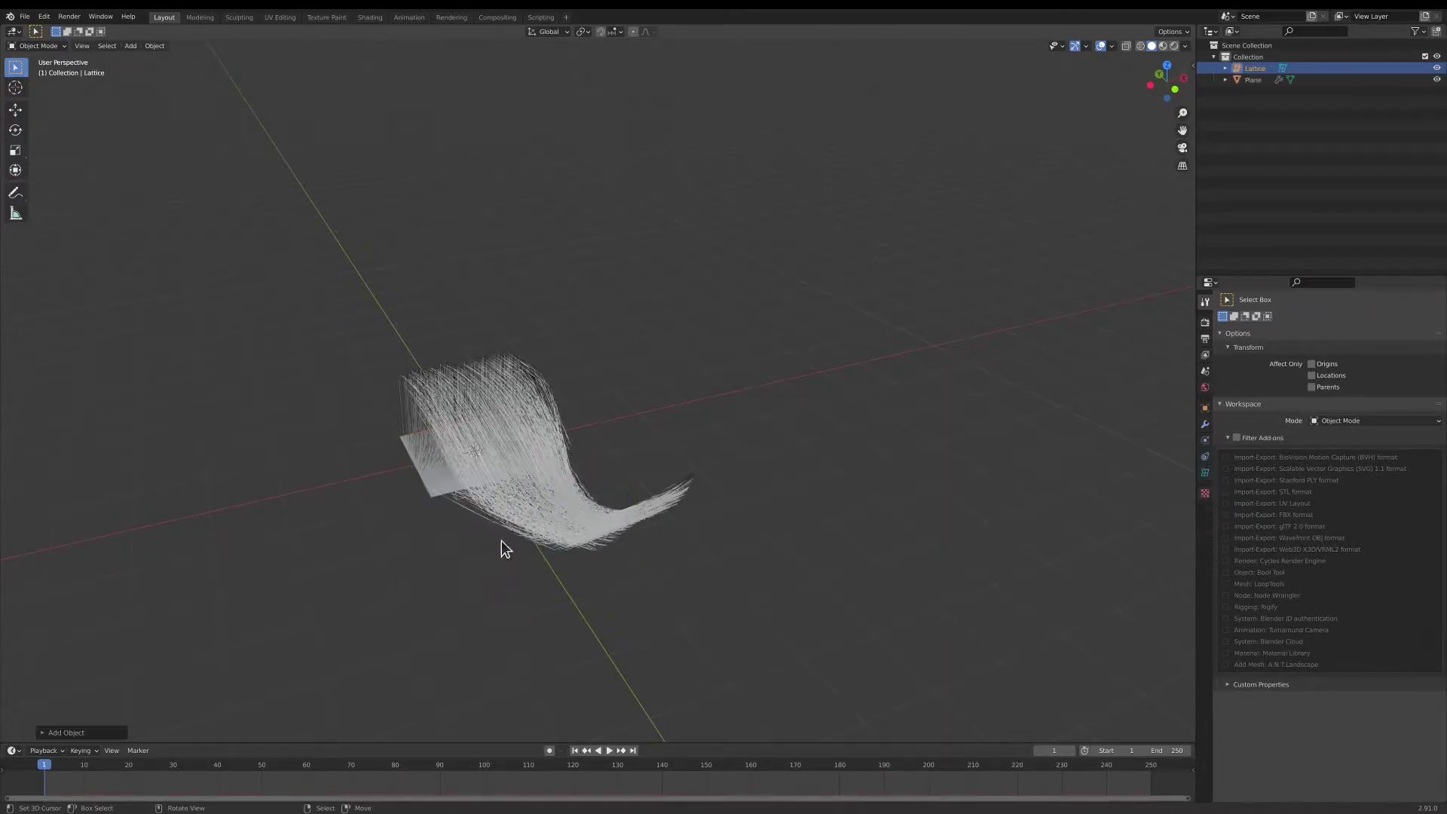
# - Scale up the lattice and position it in top view around the full length of the combed hair
pyautogui.press('KP_7')
pyautogui.press('s')
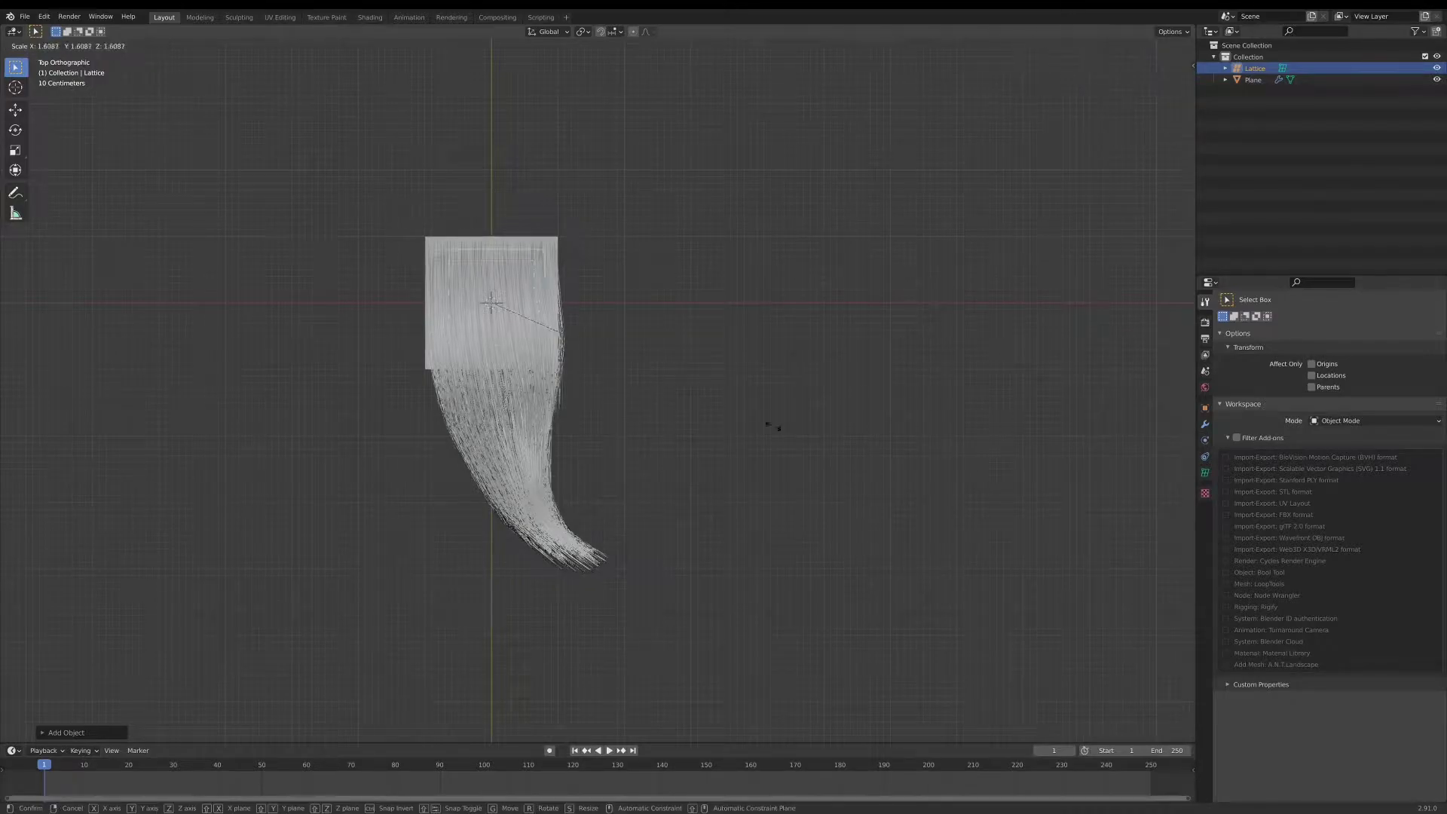
pyautogui.click(1043, 468)
pyautogui.press('g')
pyautogui.click(1066, 591)
pyautogui.press('s')
pyautogui.click(917, 559)
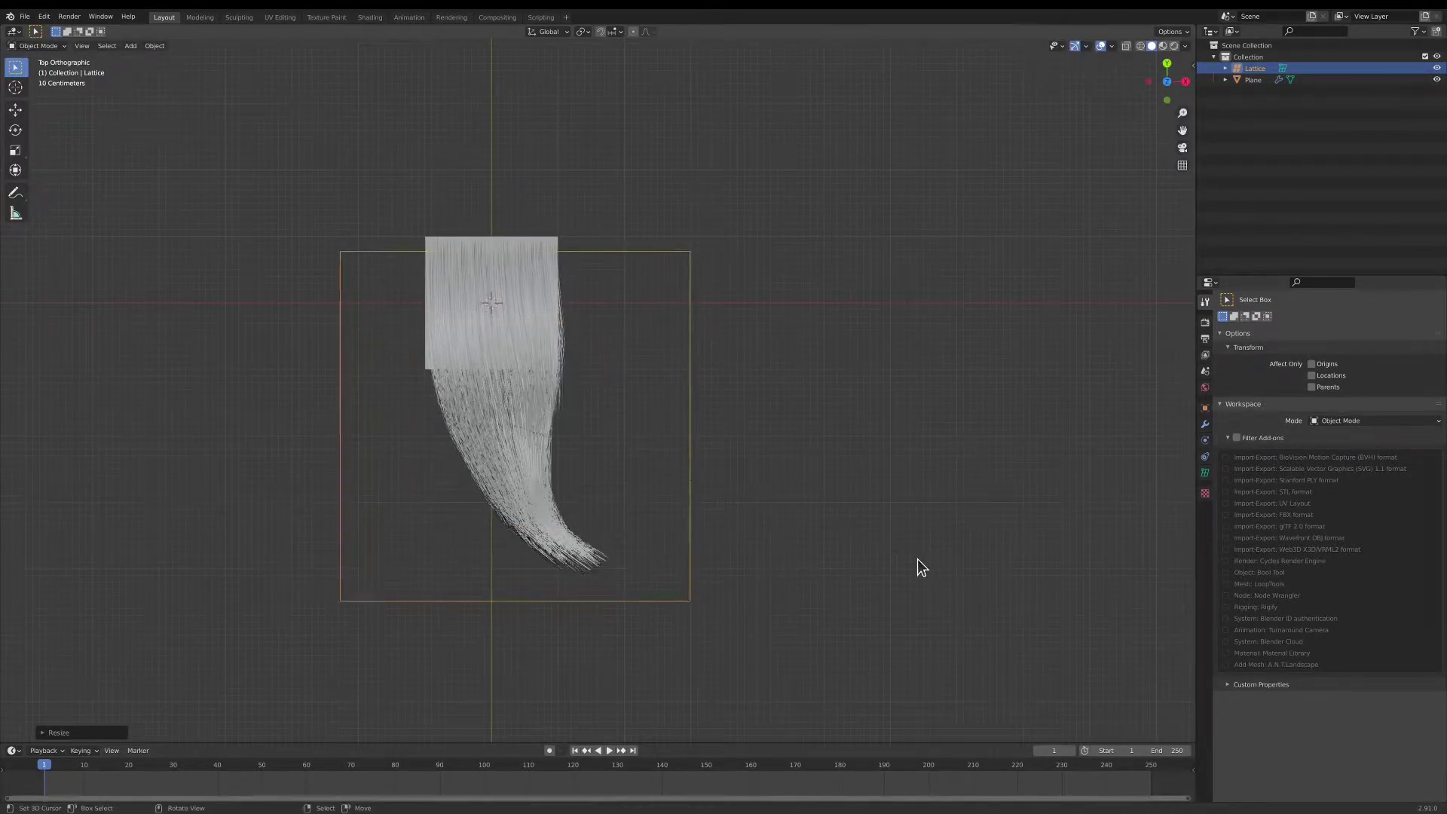
pyautogui.press('g')
pyautogui.click(917, 513)
# - In front view, flatten the lattice along Z and move it vertically to fit the height of the hair
pyautogui.press('KP_1')
pyautogui.press('s')
pyautogui.press('z')
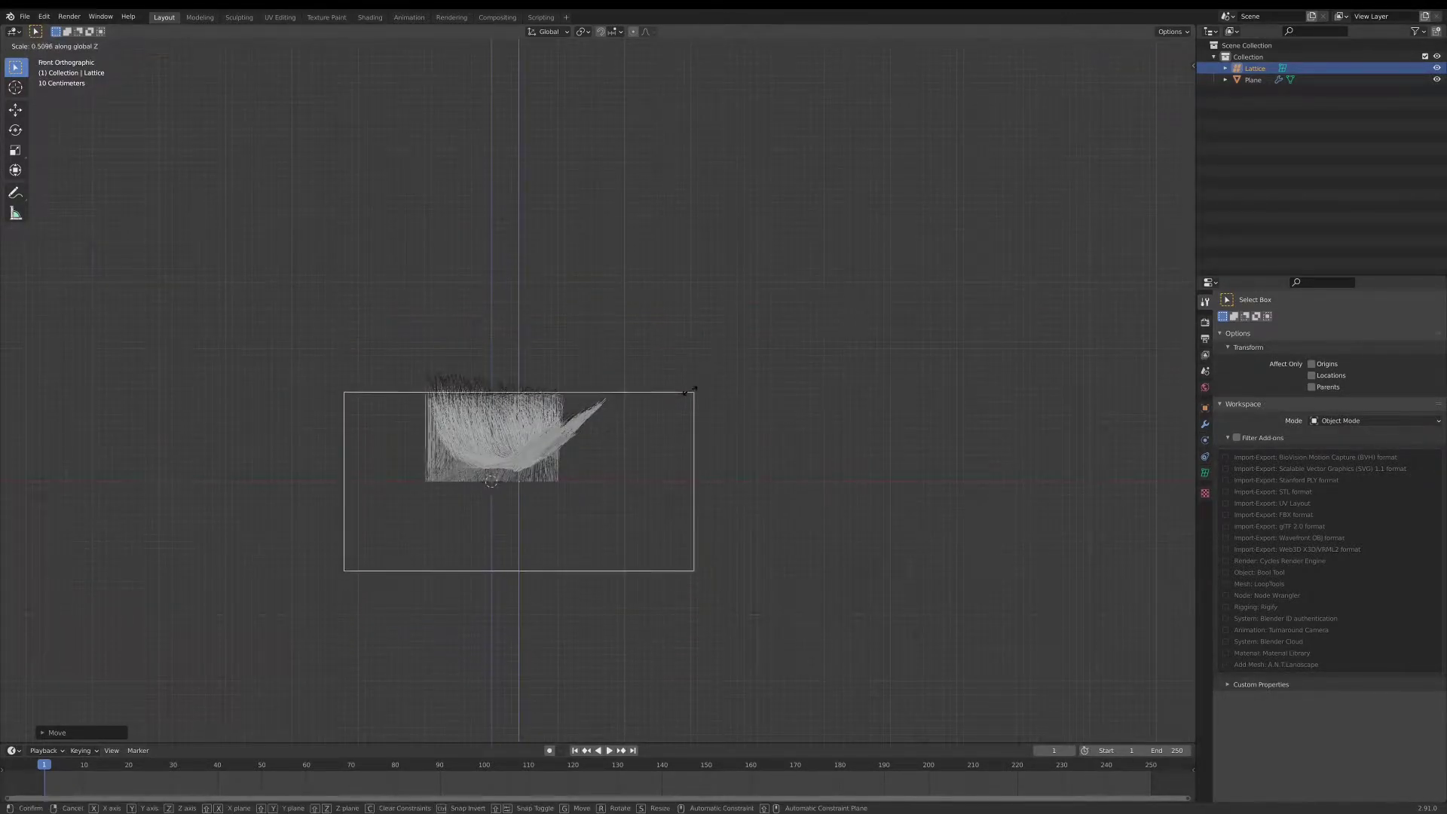
pyautogui.click(666, 405)
pyautogui.press('g')
pyautogui.click(666, 355)
pyautogui.press('s')
pyautogui.press('z')
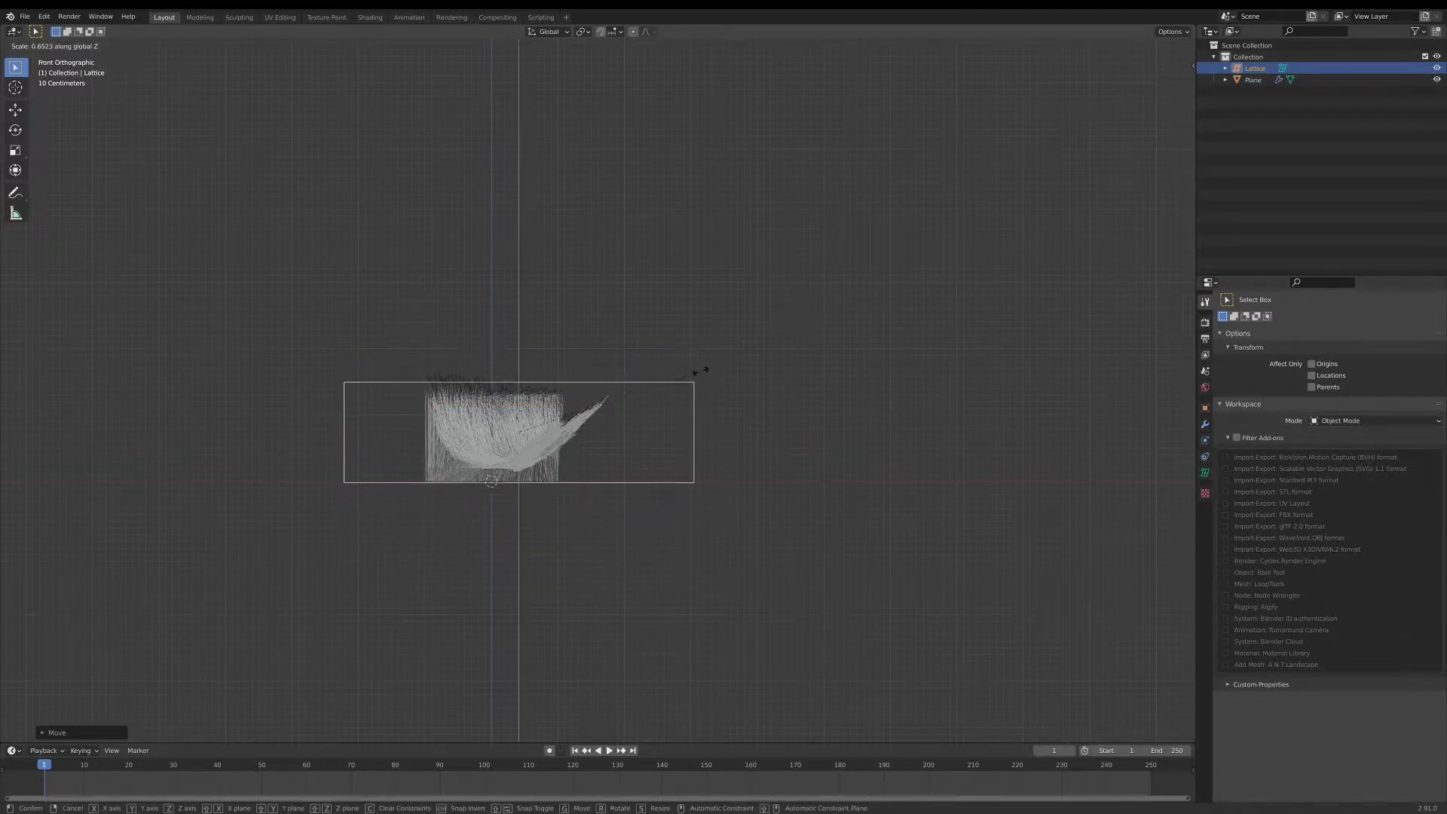
pyautogui.click(697, 375)
# - Scale the lattice along X by about 0.54 to fit the width of the hair
pyautogui.press('s')
pyautogui.press('x')
pyautogui.click(640, 388)
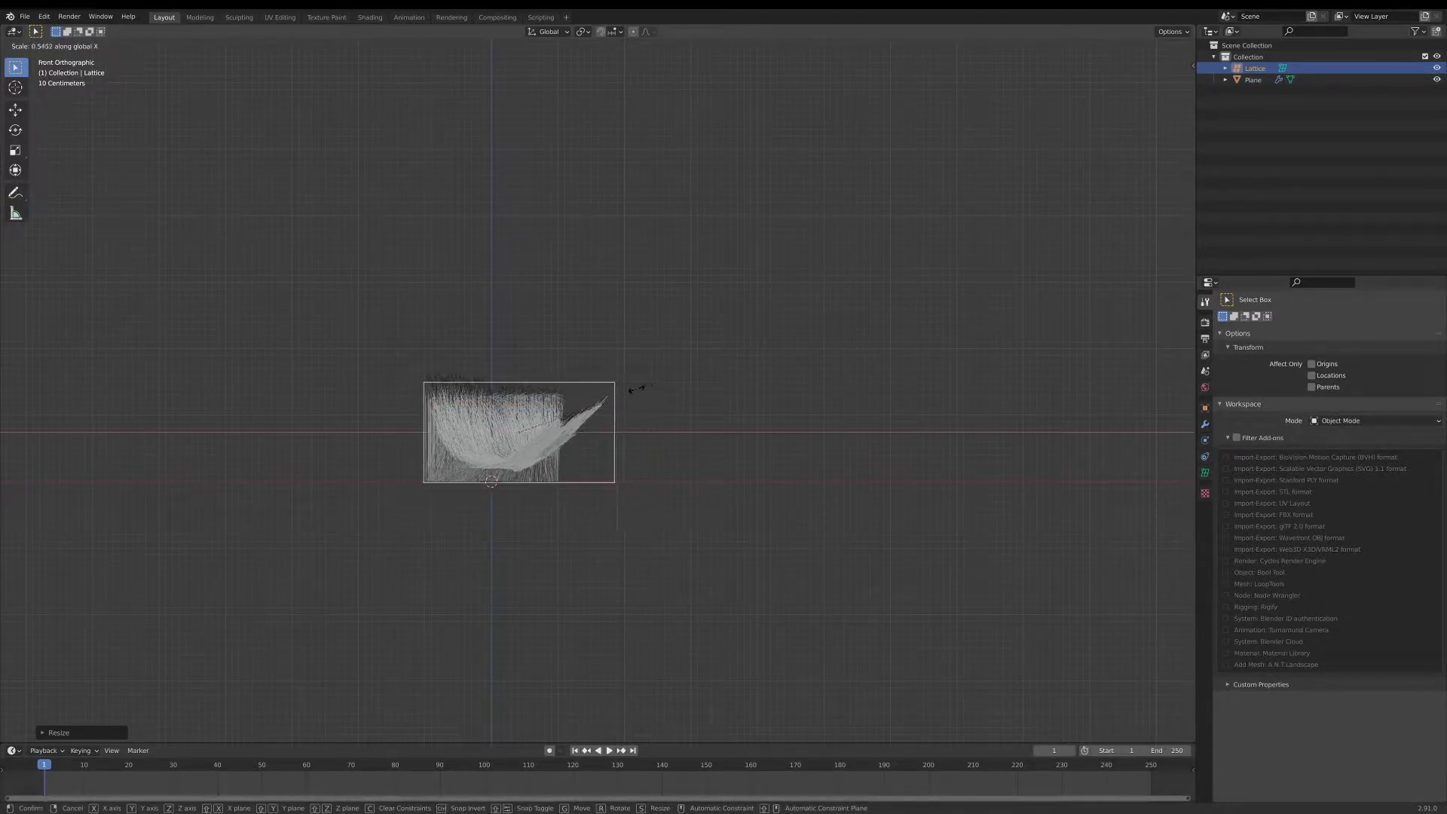
# - In right view, enlarge the lattice slightly along Z and shift it so it encloses the hair's full height
pyautogui.moveTo(641, 388); pyautogui.dragTo(681, 353, button='middle')
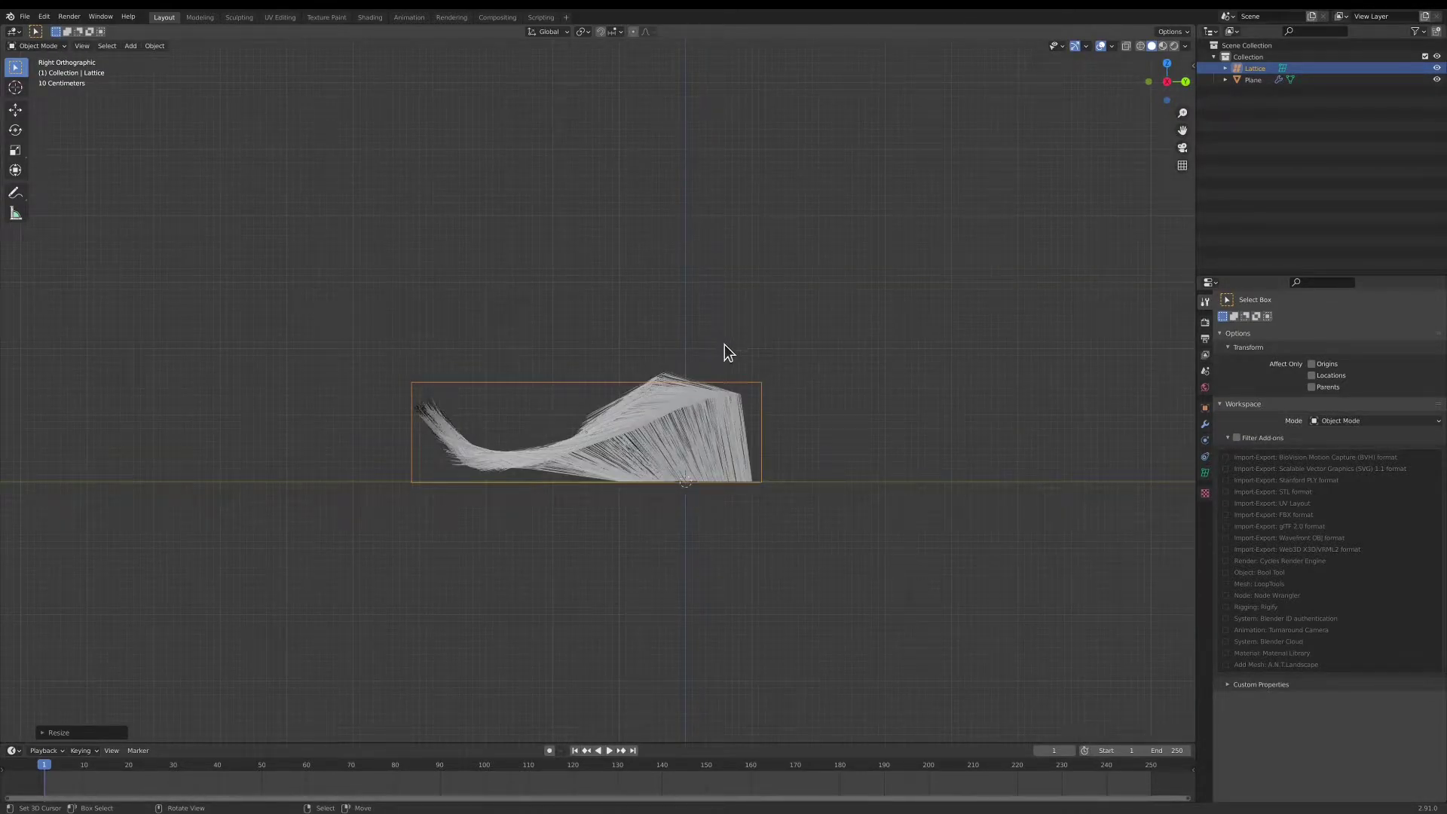
pyautogui.press('g')
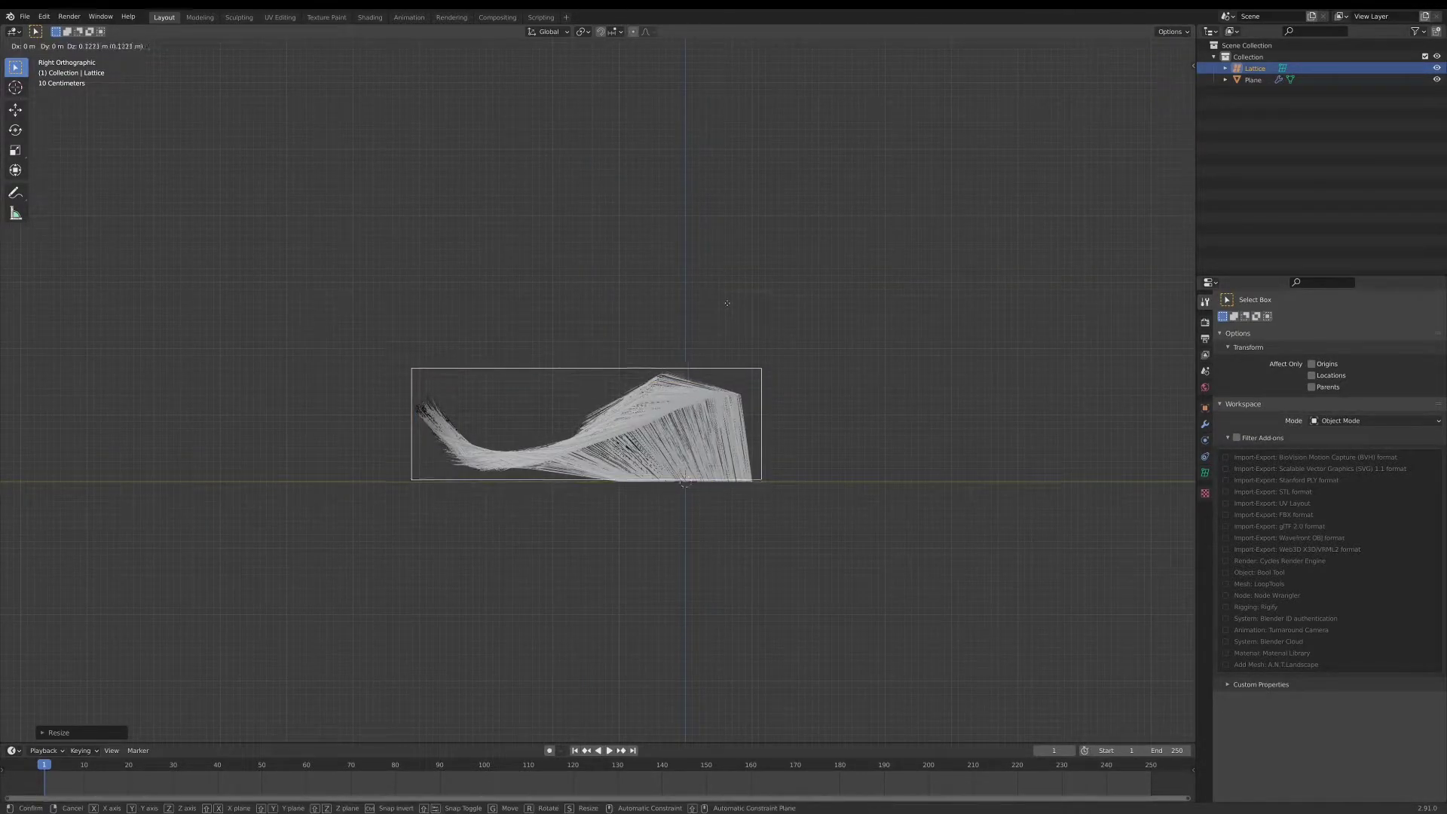
pyautogui.click(732, 296)
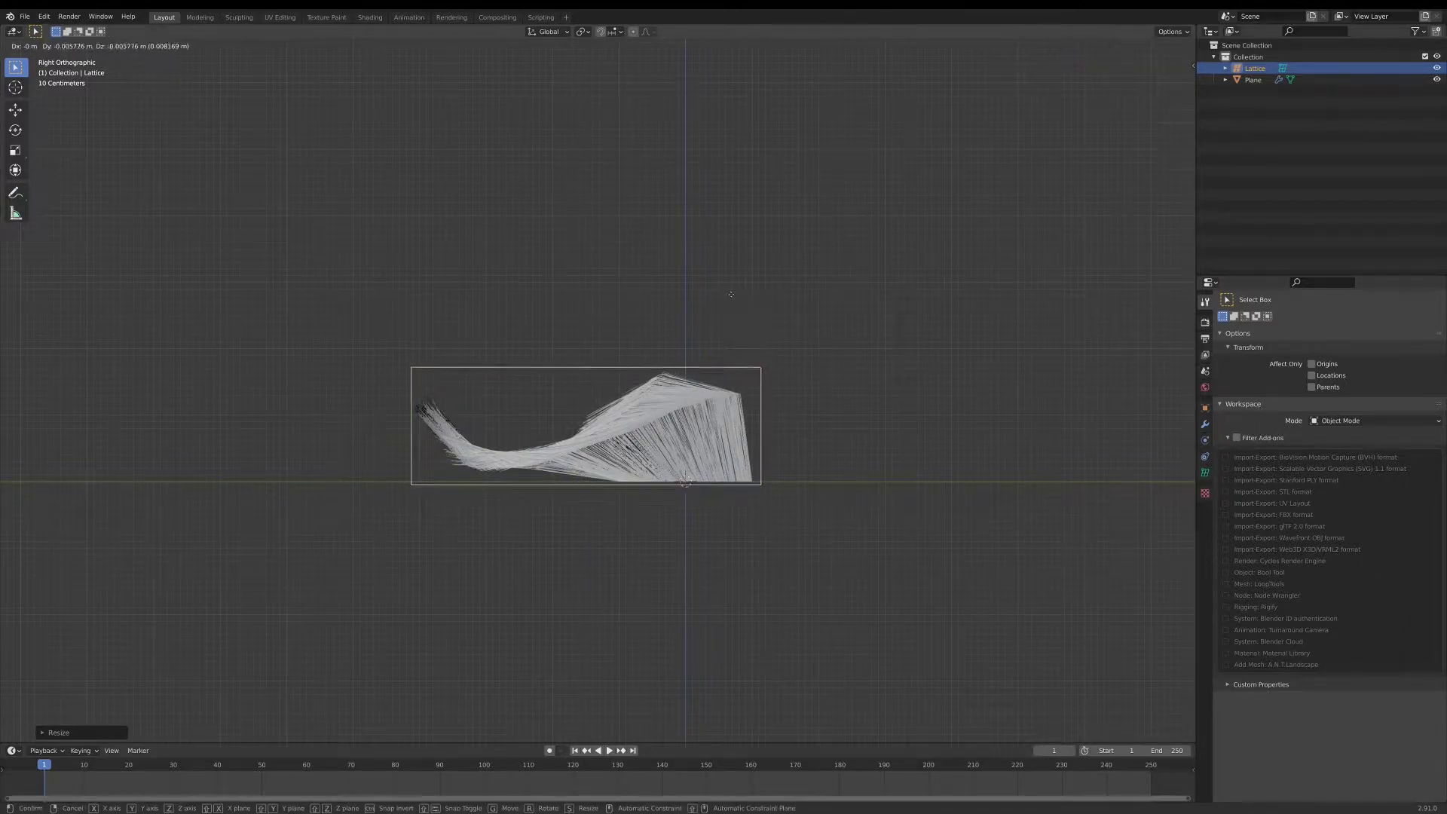
pyautogui.moveTo(731, 296); pyautogui.dragTo(718, 395, button='middle')
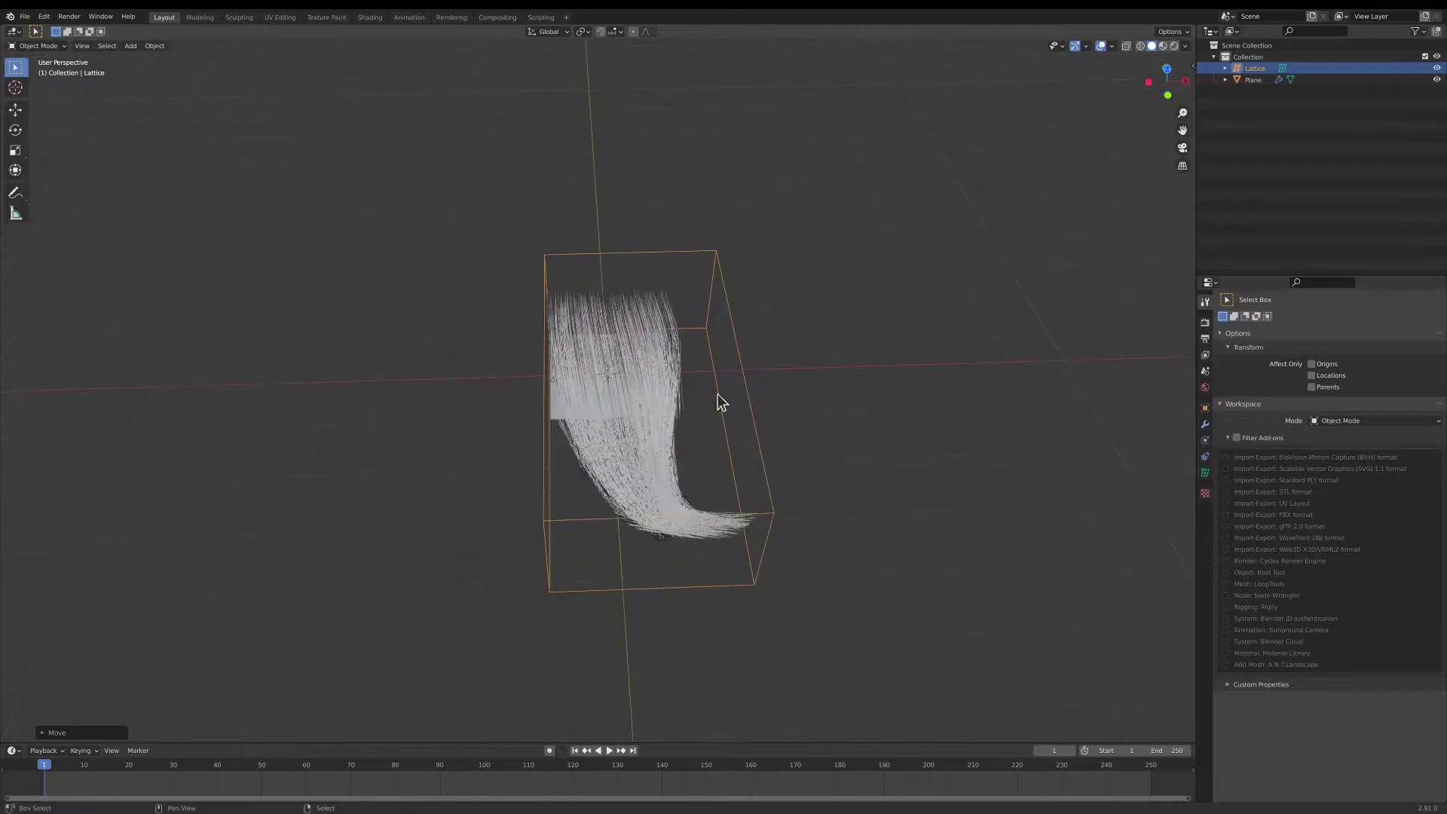
# - Set the lattice resolution to 10 in U, V and W
pyautogui.click(1205, 474)
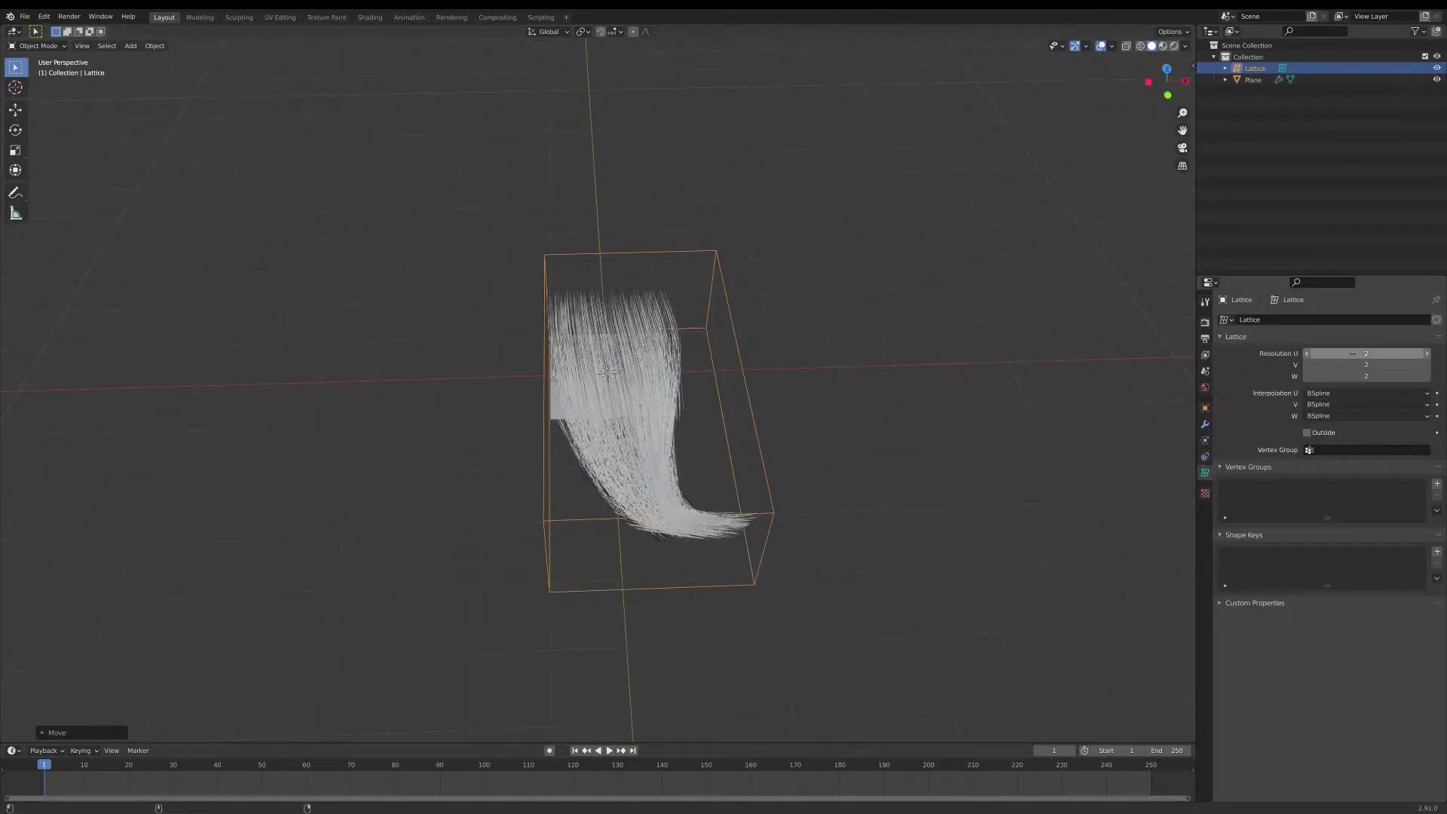
pyautogui.moveTo(1352, 353); pyautogui.dragTo(1410, 367)
pyautogui.click(1361, 354)
pyautogui.write('1')
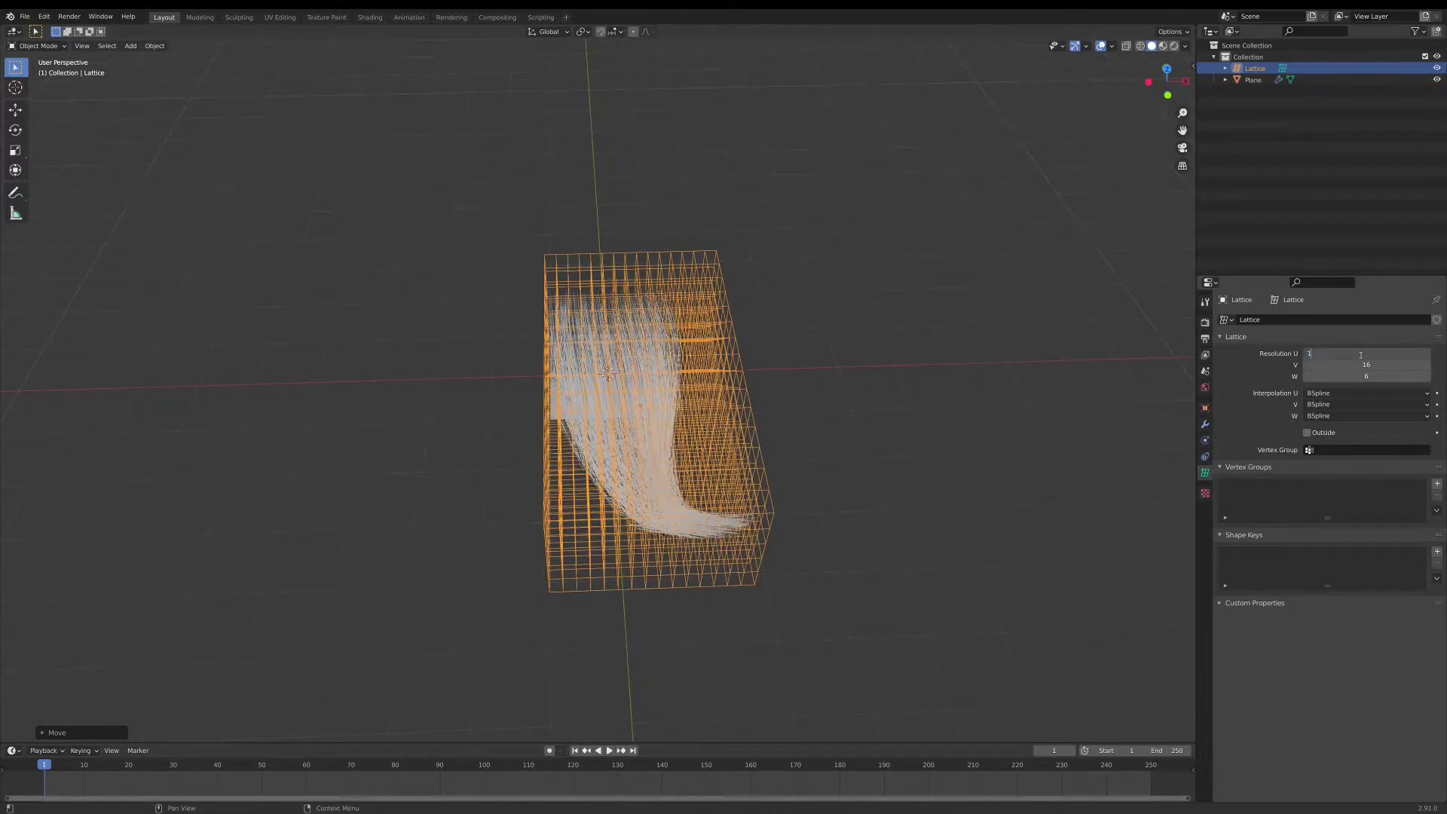
pyautogui.write('0')
pyautogui.press('Tab')
pyautogui.write('10')
pyautogui.press('Return')
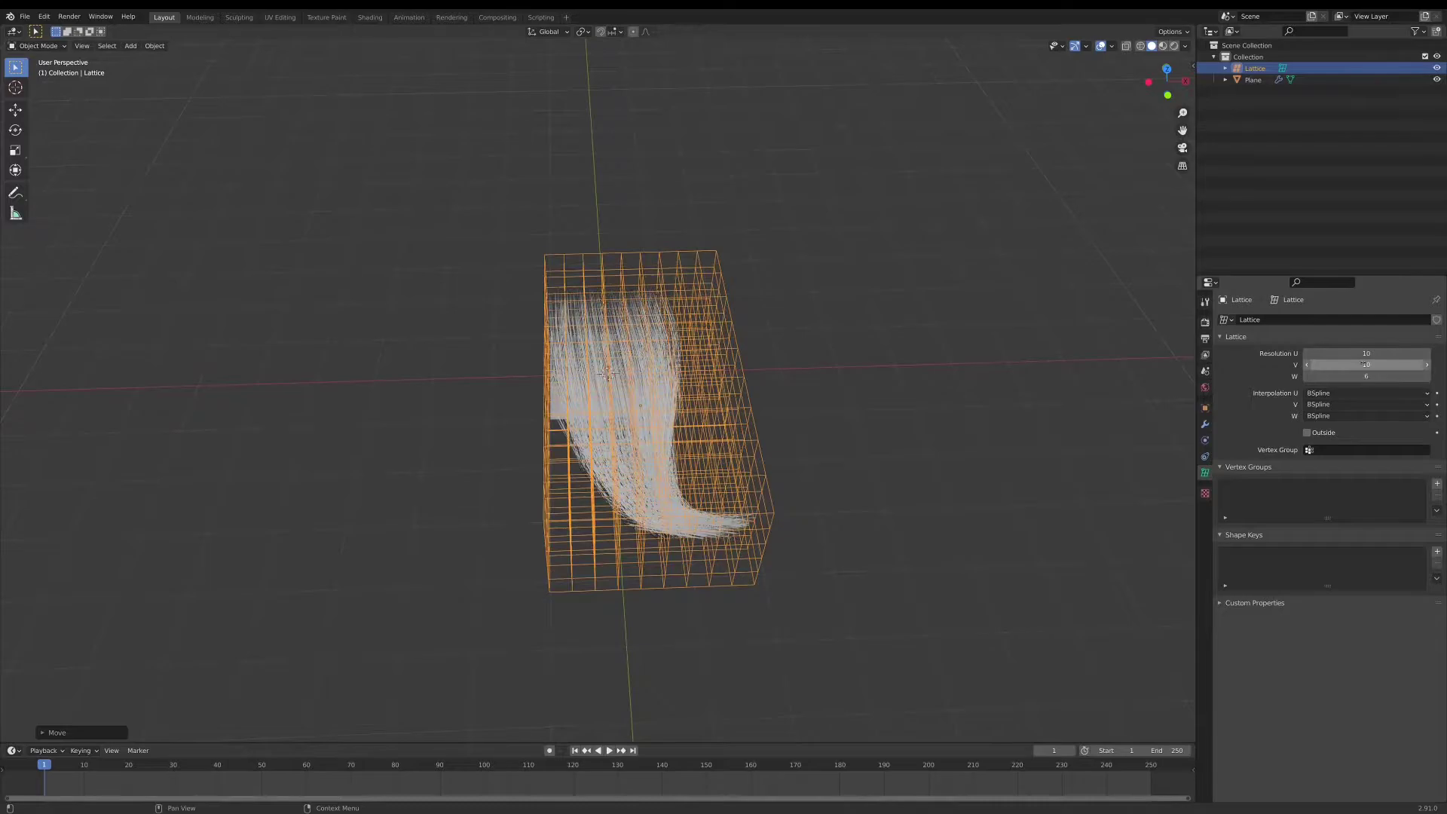
pyautogui.click(1364, 377)
pyautogui.write('10')
pyautogui.press('Return')
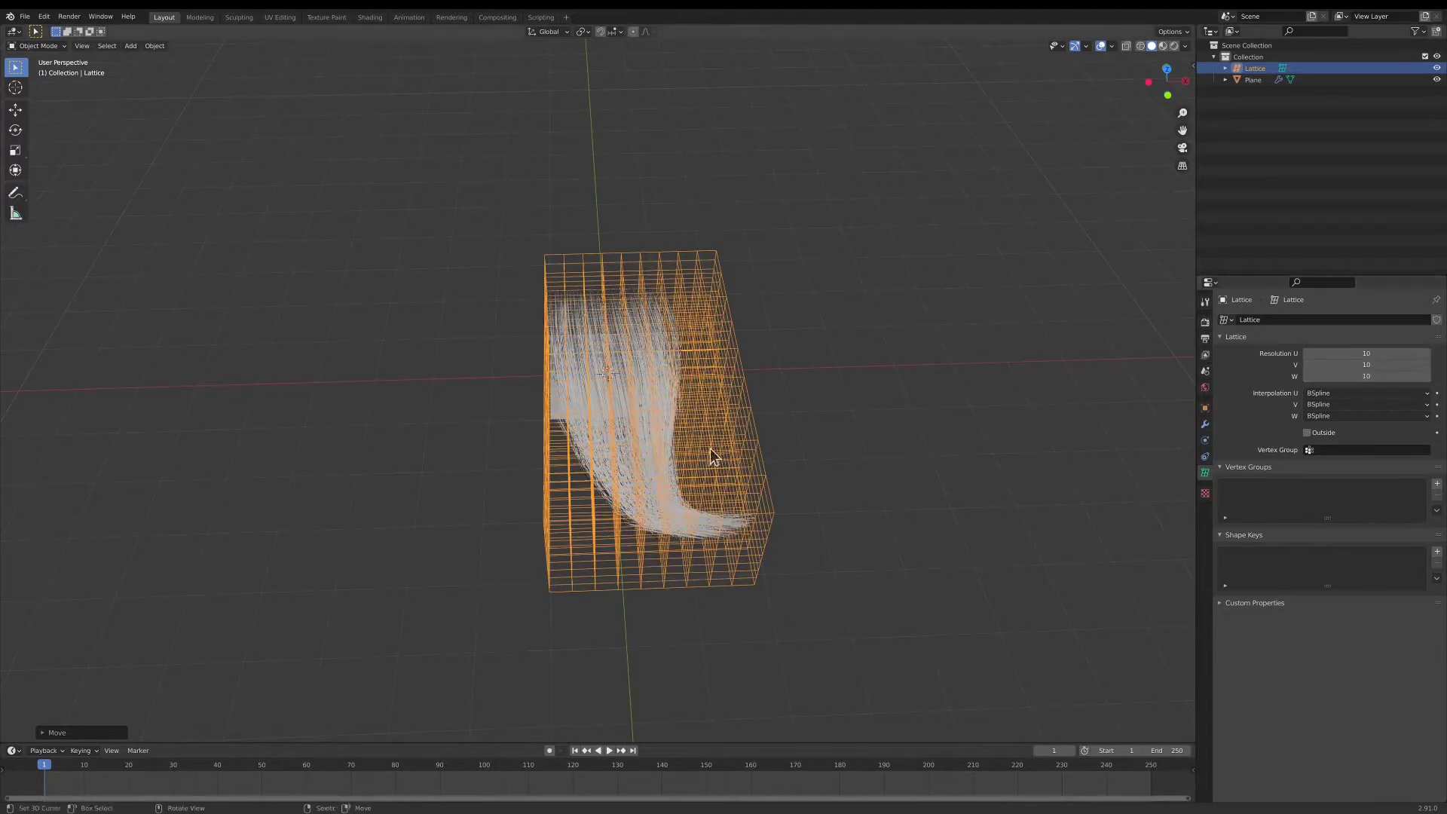
# - Parent the hair plane to the lattice with Lattice Deform
pyautogui.moveTo(717, 452); pyautogui.dragTo(463, 455, button='middle')
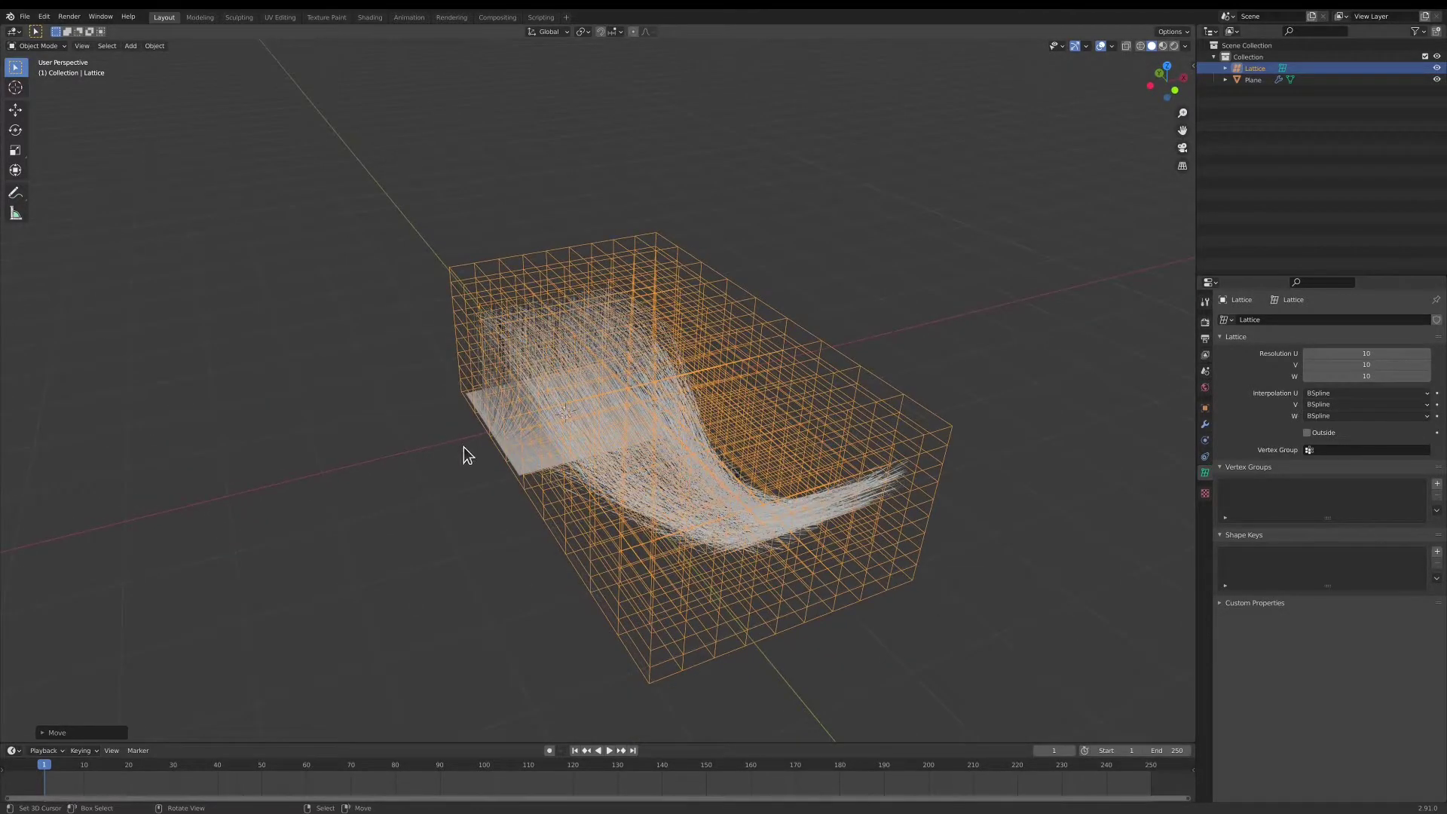
pyautogui.click(540, 390)
pyautogui.keyDown('shift'); pyautogui.click(733, 300); pyautogui.keyUp('shift')
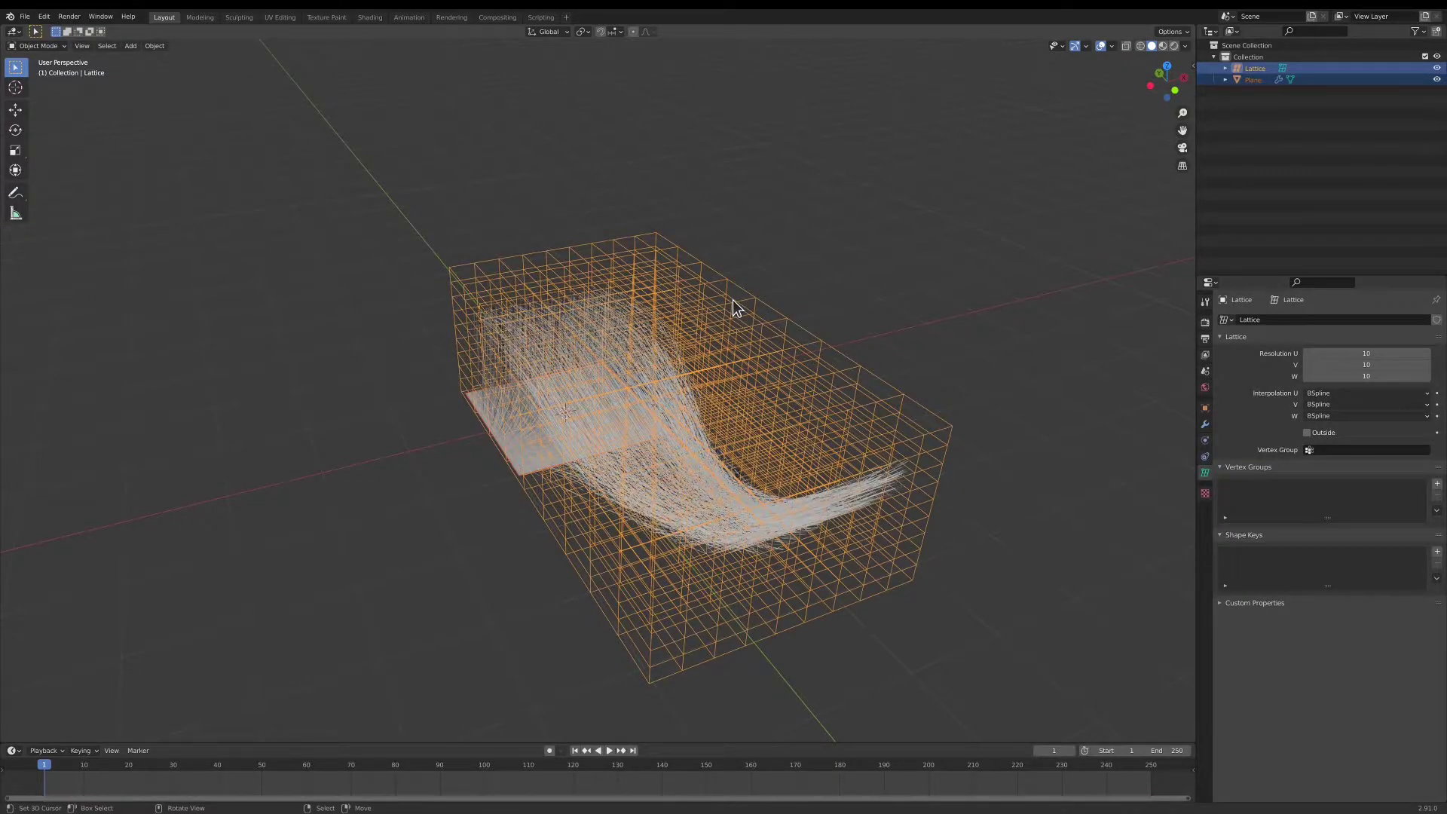
pyautogui.hotkey('ctrl', 'p')
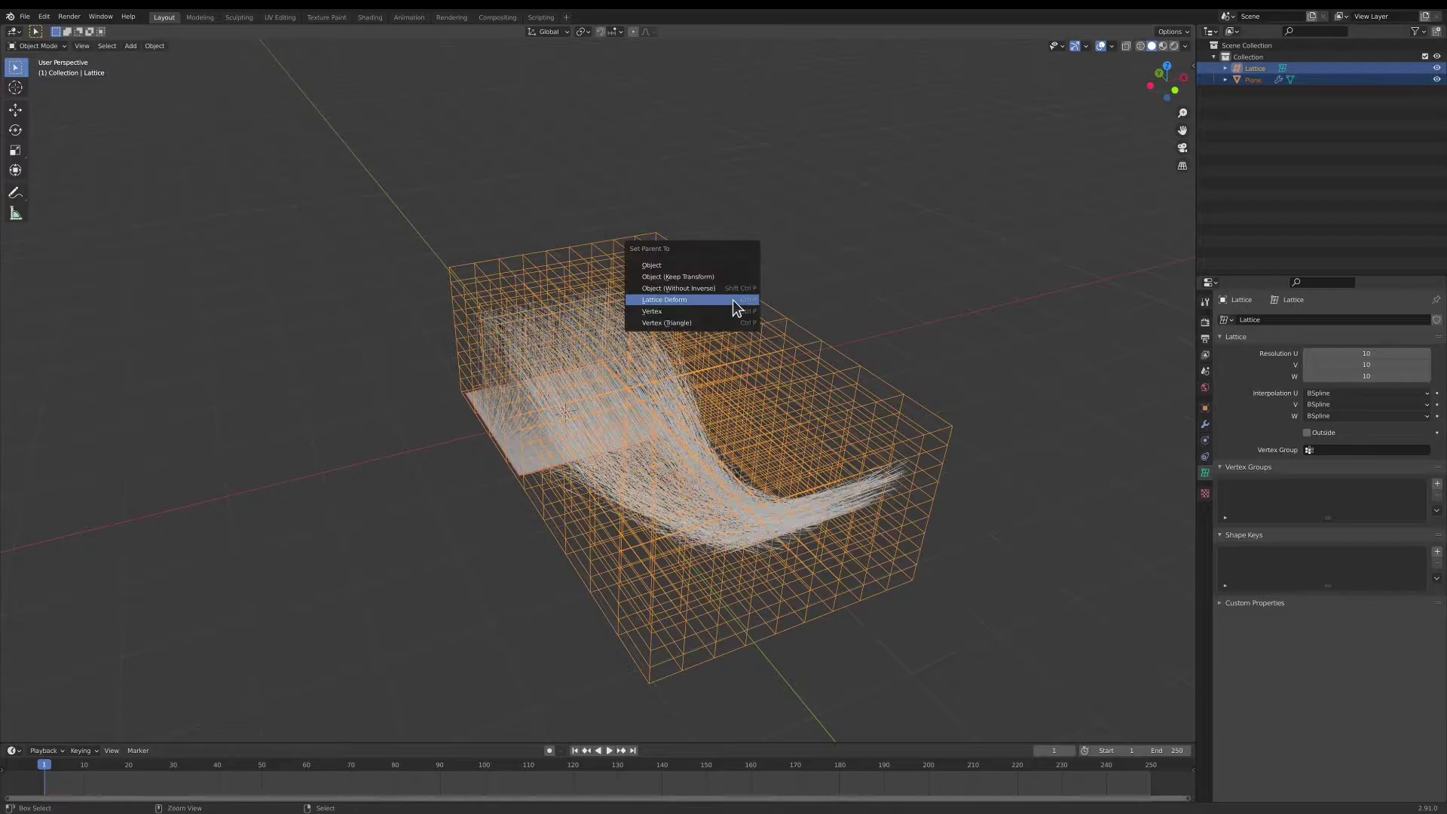
pyautogui.click(733, 300)
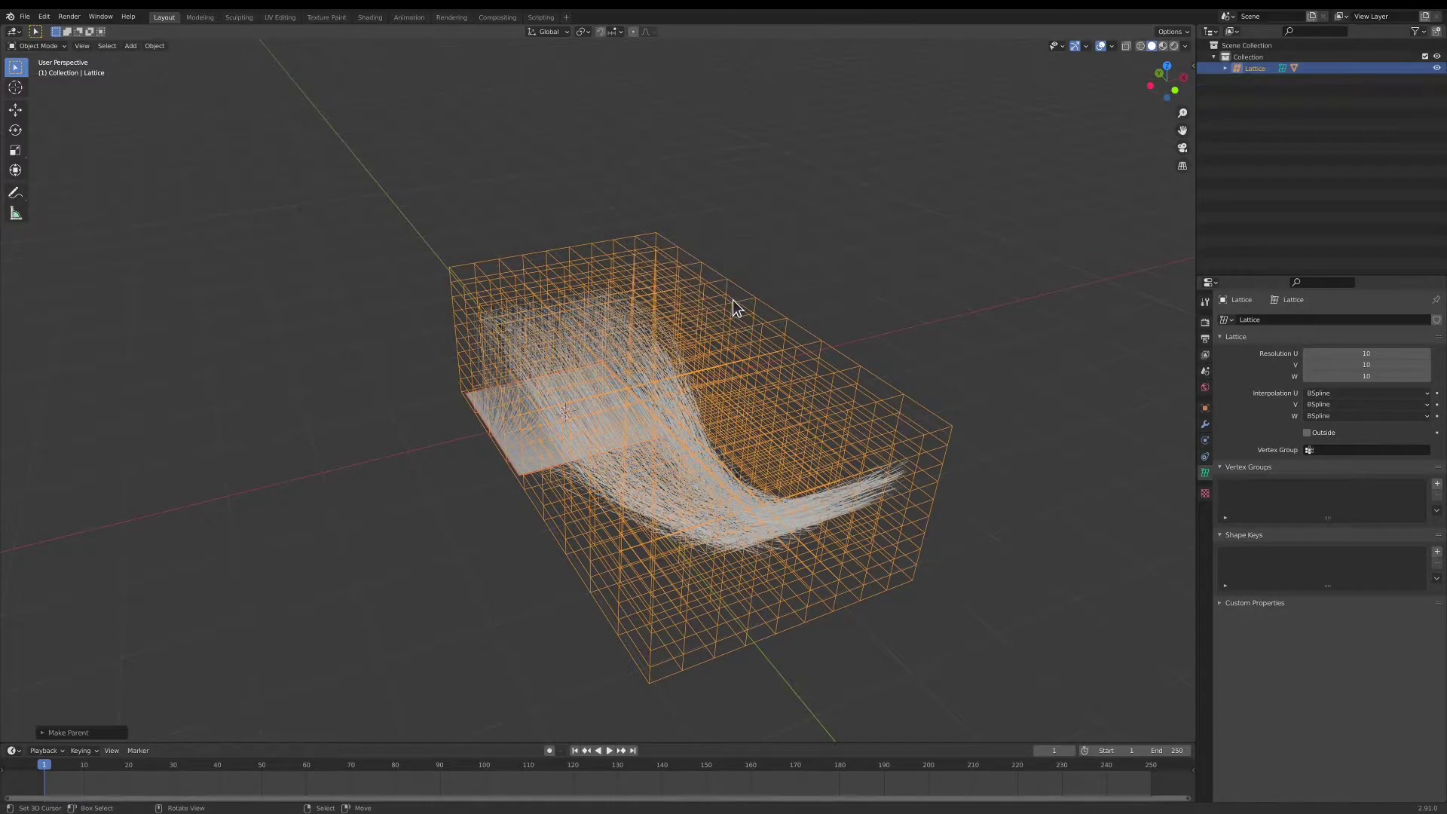
# - In the lattice's Edit Mode, try moving the end points at the hair tip
pyautogui.click(36, 46)
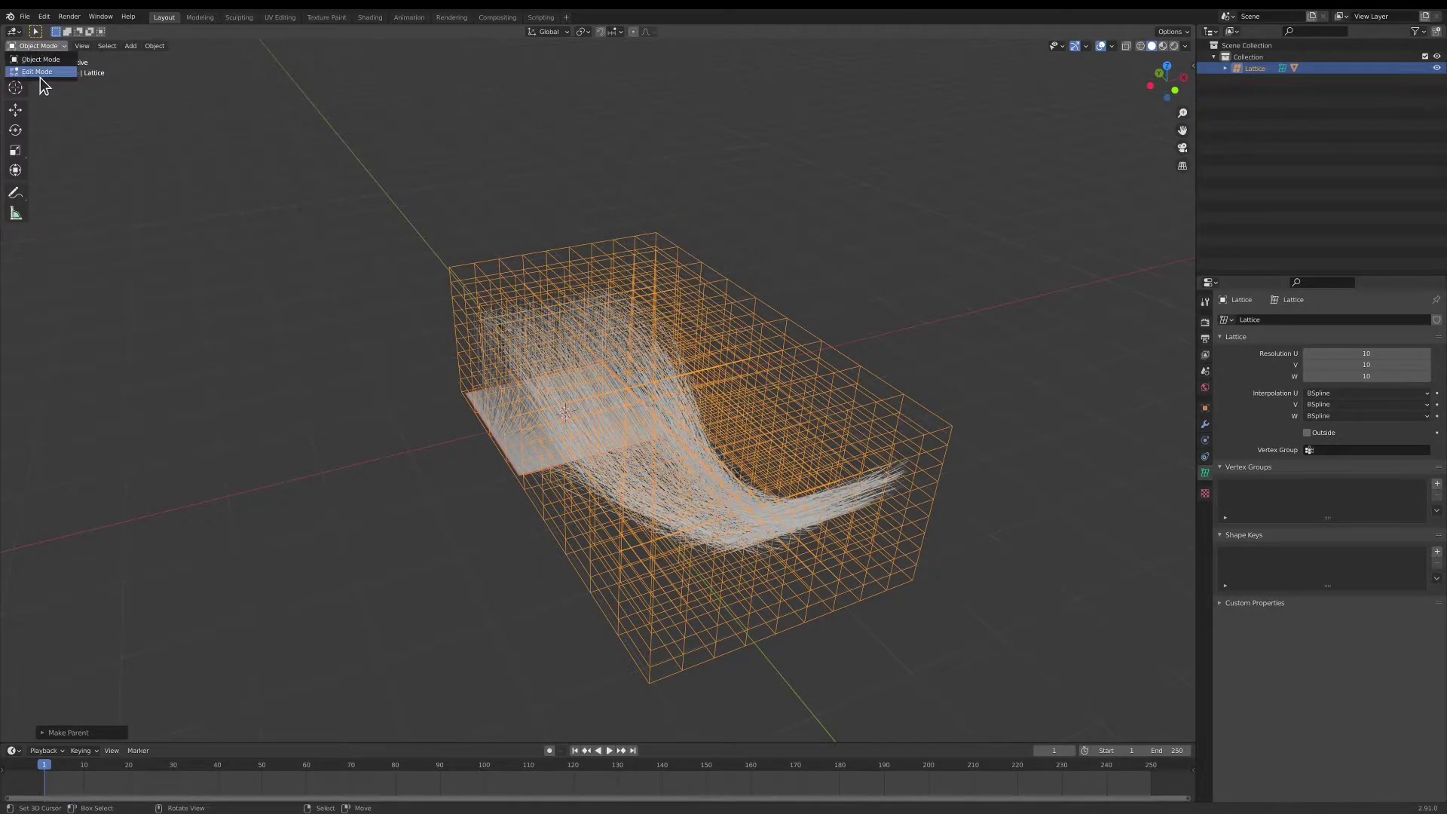
pyautogui.click(38, 73)
pyautogui.moveTo(482, 377); pyautogui.dragTo(724, 354, button='middle')
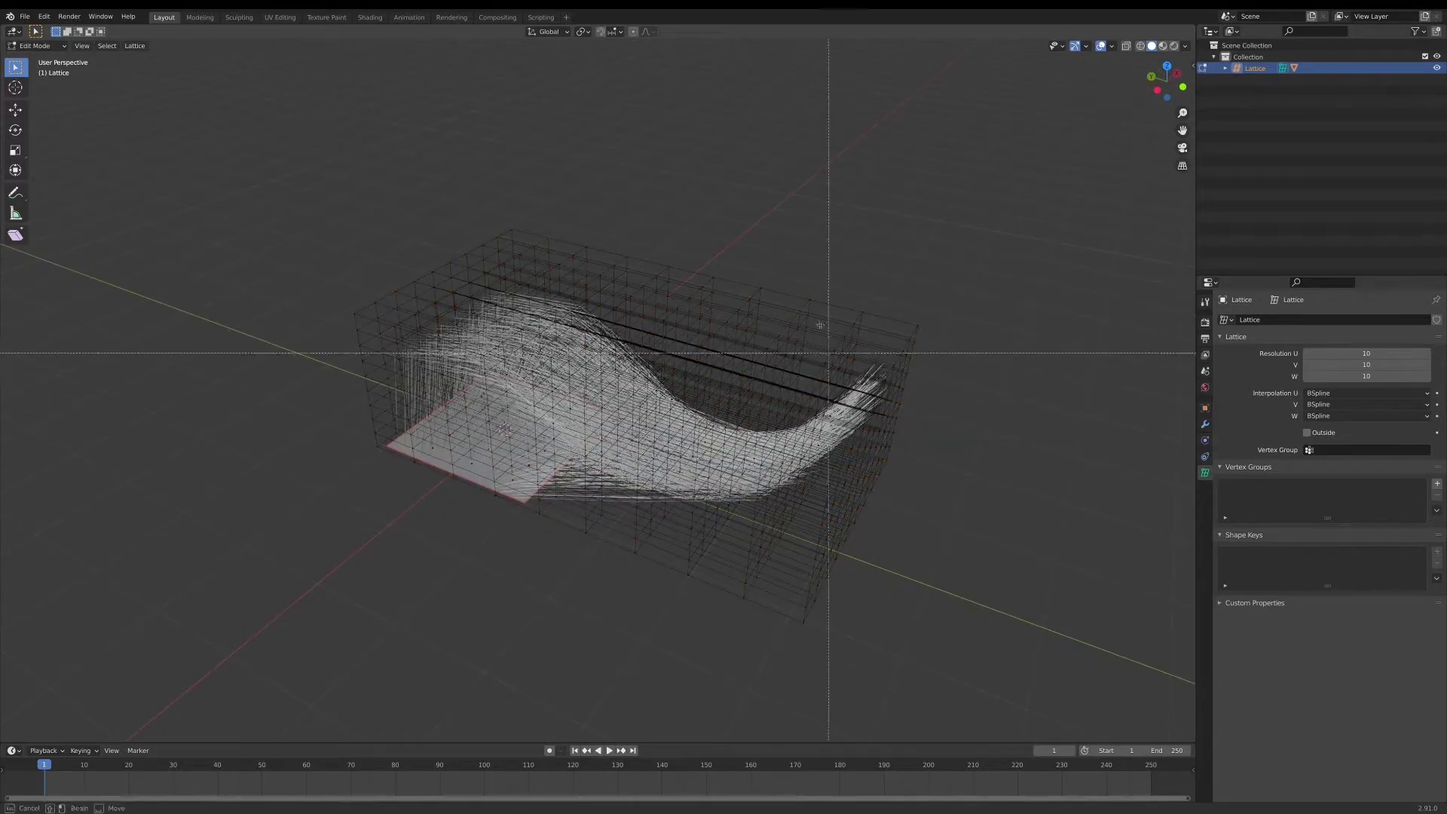
pyautogui.moveTo(816, 308); pyautogui.dragTo(988, 626)
pyautogui.moveTo(1030, 618); pyautogui.dragTo(1036, 490, button='middle')
pyautogui.press('g')
pyautogui.rightClick(941, 449)
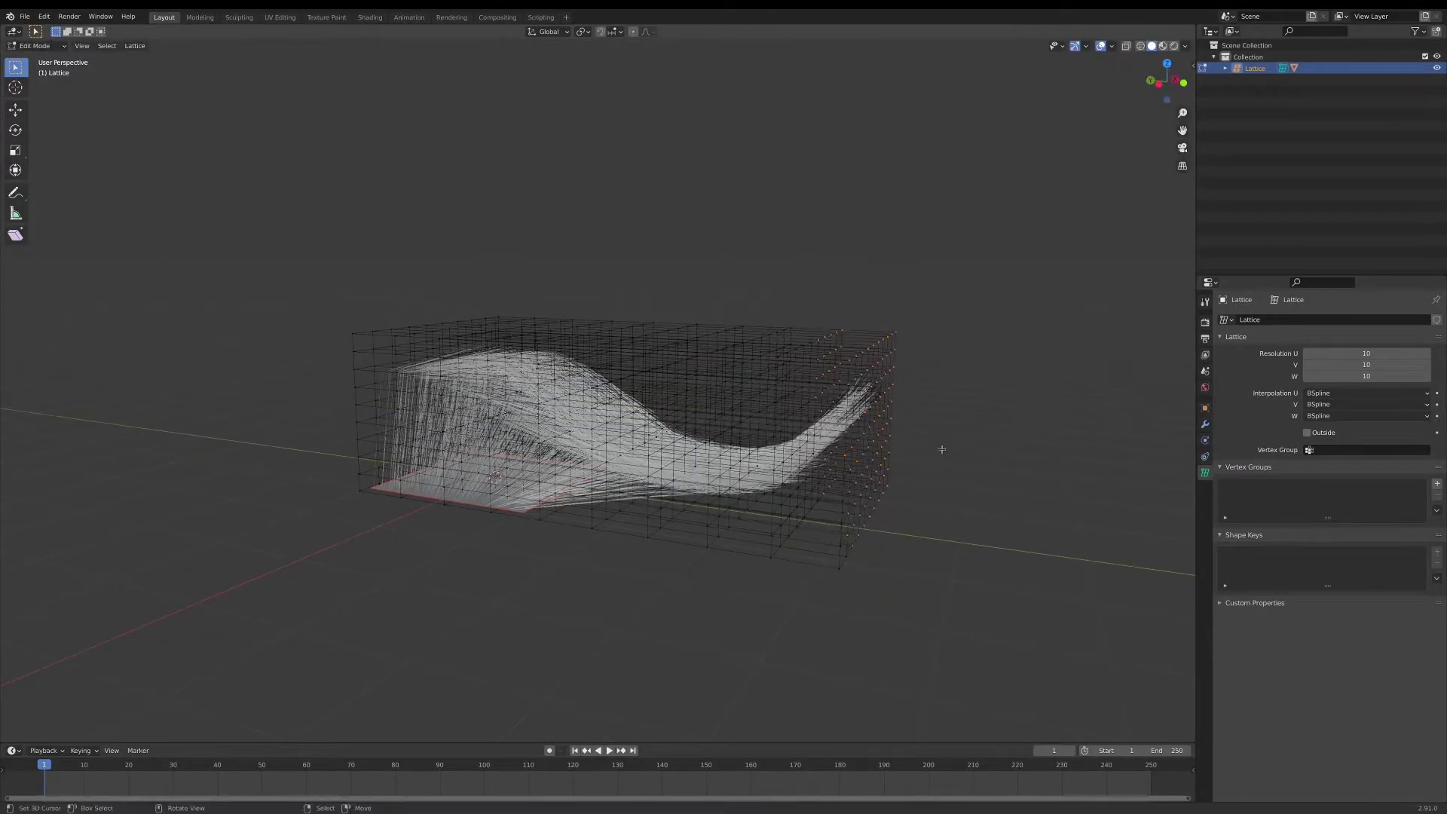
# - Try moving a larger block of lattice points around the hair tip, and return to Object Mode
pyautogui.press('b')
pyautogui.moveTo(746, 301); pyautogui.dragTo(949, 592)
pyautogui.press('g')
pyautogui.moveTo(953, 559); pyautogui.dragTo(704, 343, button='middle')
pyautogui.press('Escape')
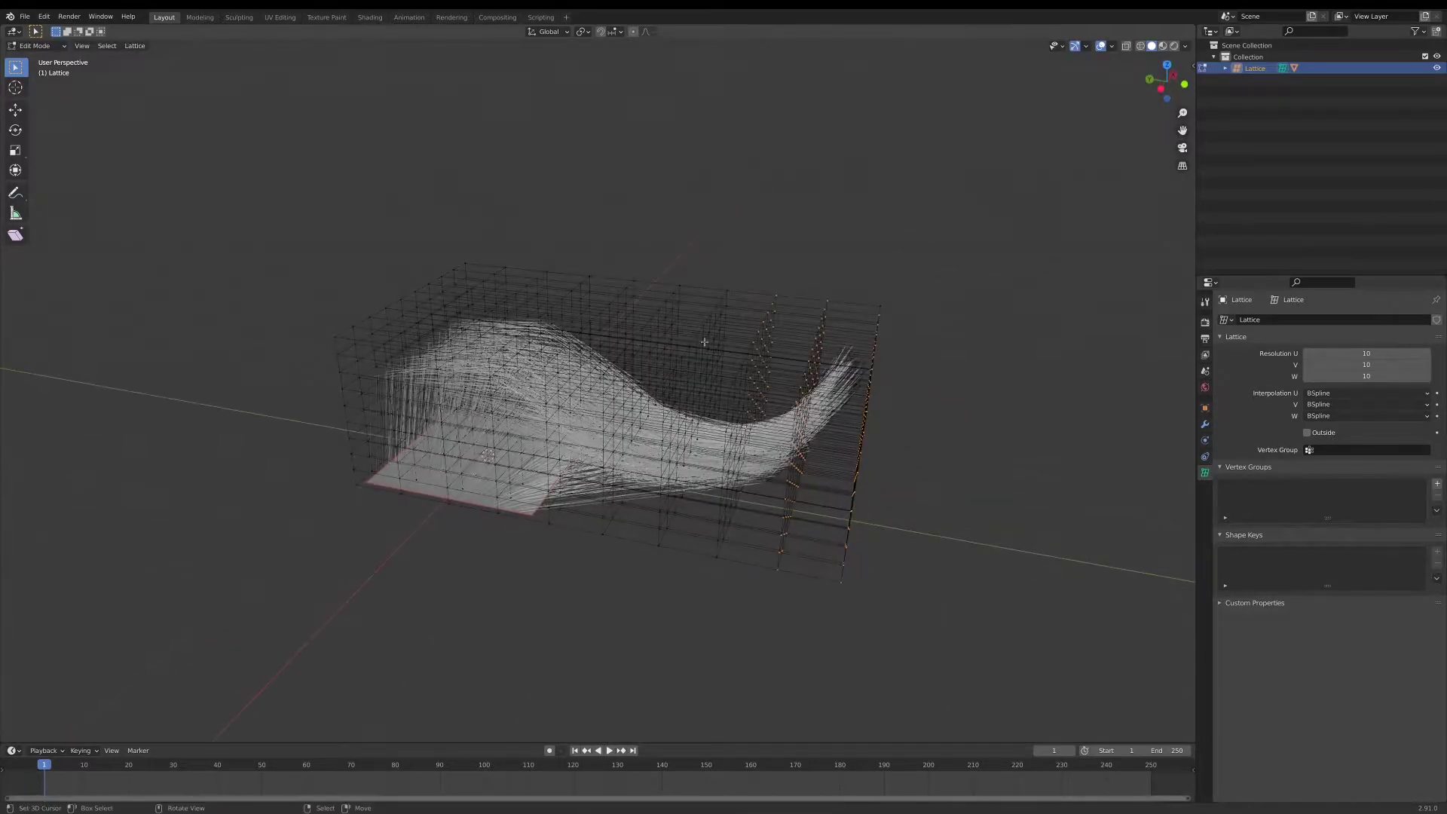
pyautogui.click(34, 46)
pyautogui.click(36, 55)
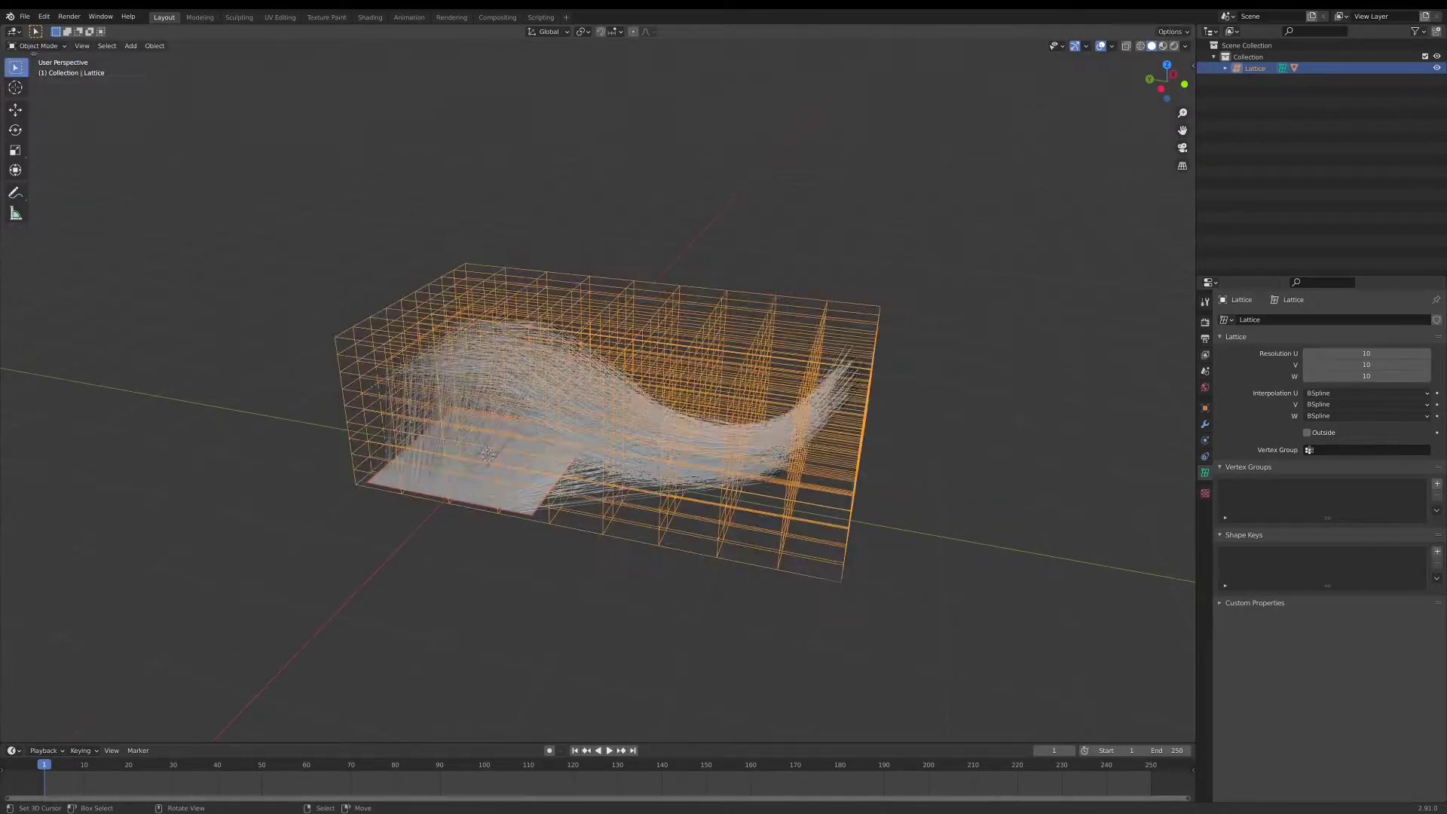
# - Add a single-bone armature at the plane's centre and set it to display In Front
pyautogui.moveTo(743, 391); pyautogui.dragTo(611, 394, button='middle')
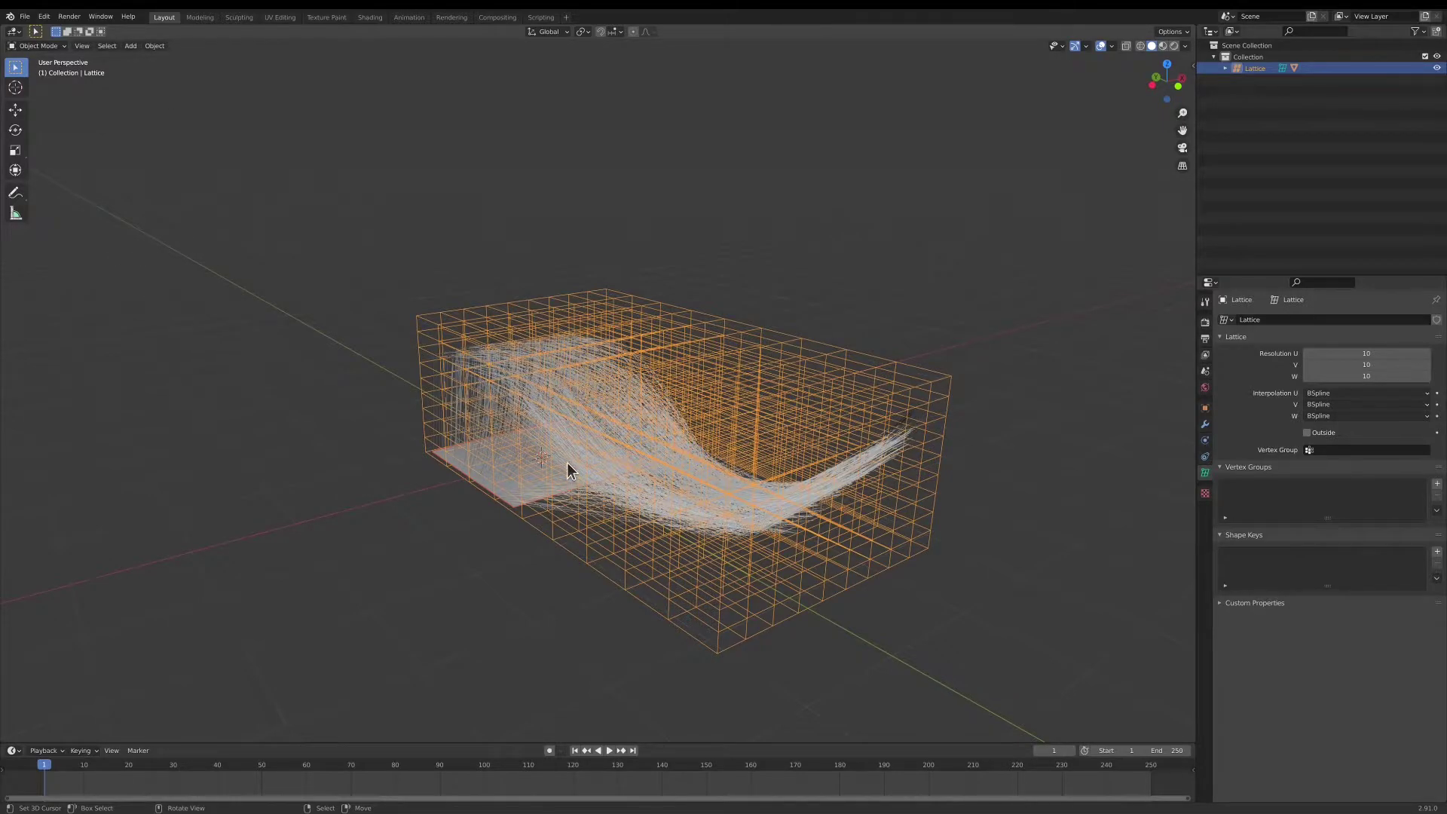
pyautogui.moveTo(567, 470); pyautogui.dragTo(502, 483, button='middle')
pyautogui.hotkey('shift', 'a')
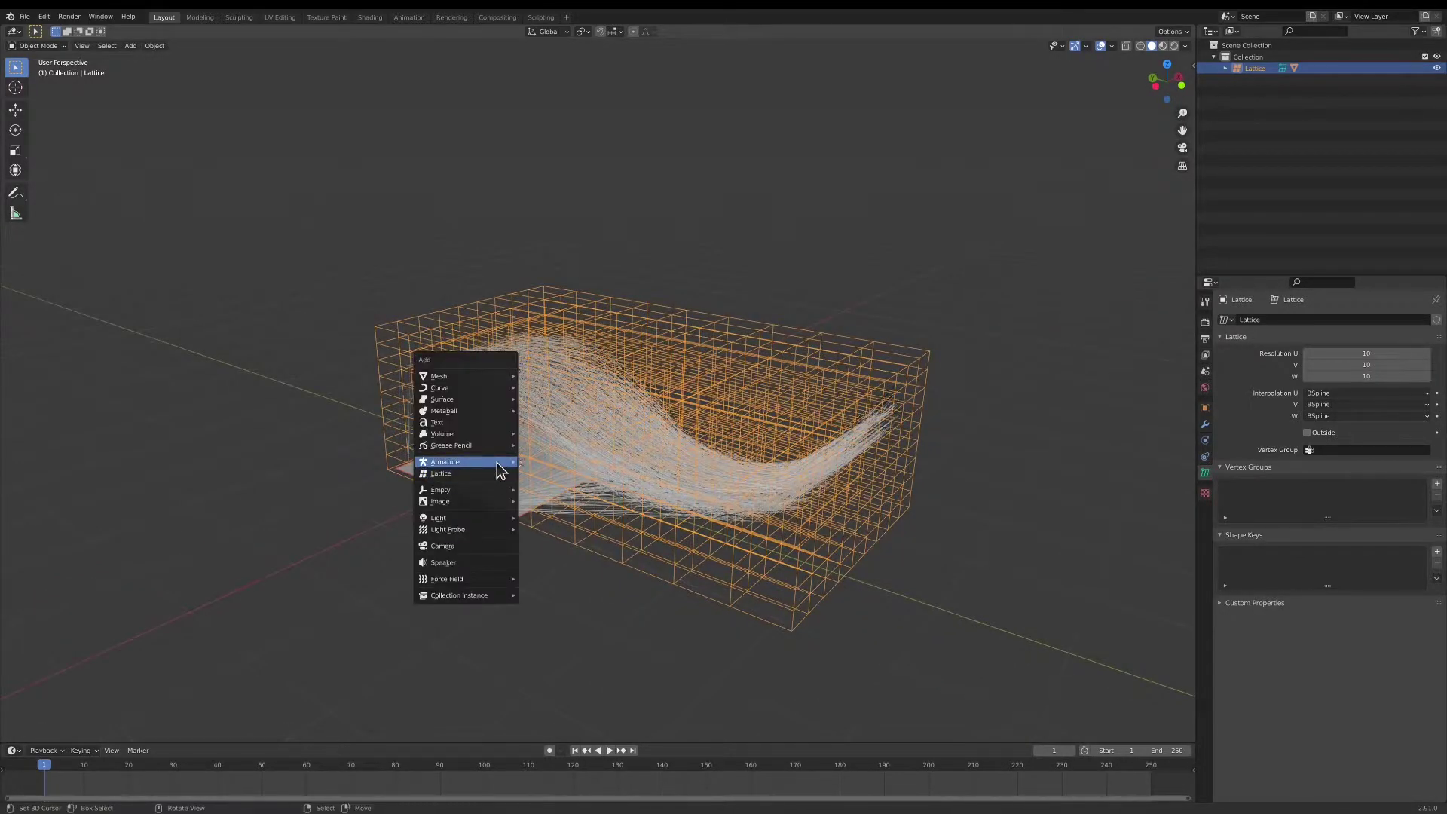
pyautogui.moveTo(498, 461)
pyautogui.click(558, 460)
pyautogui.press('KP_7')
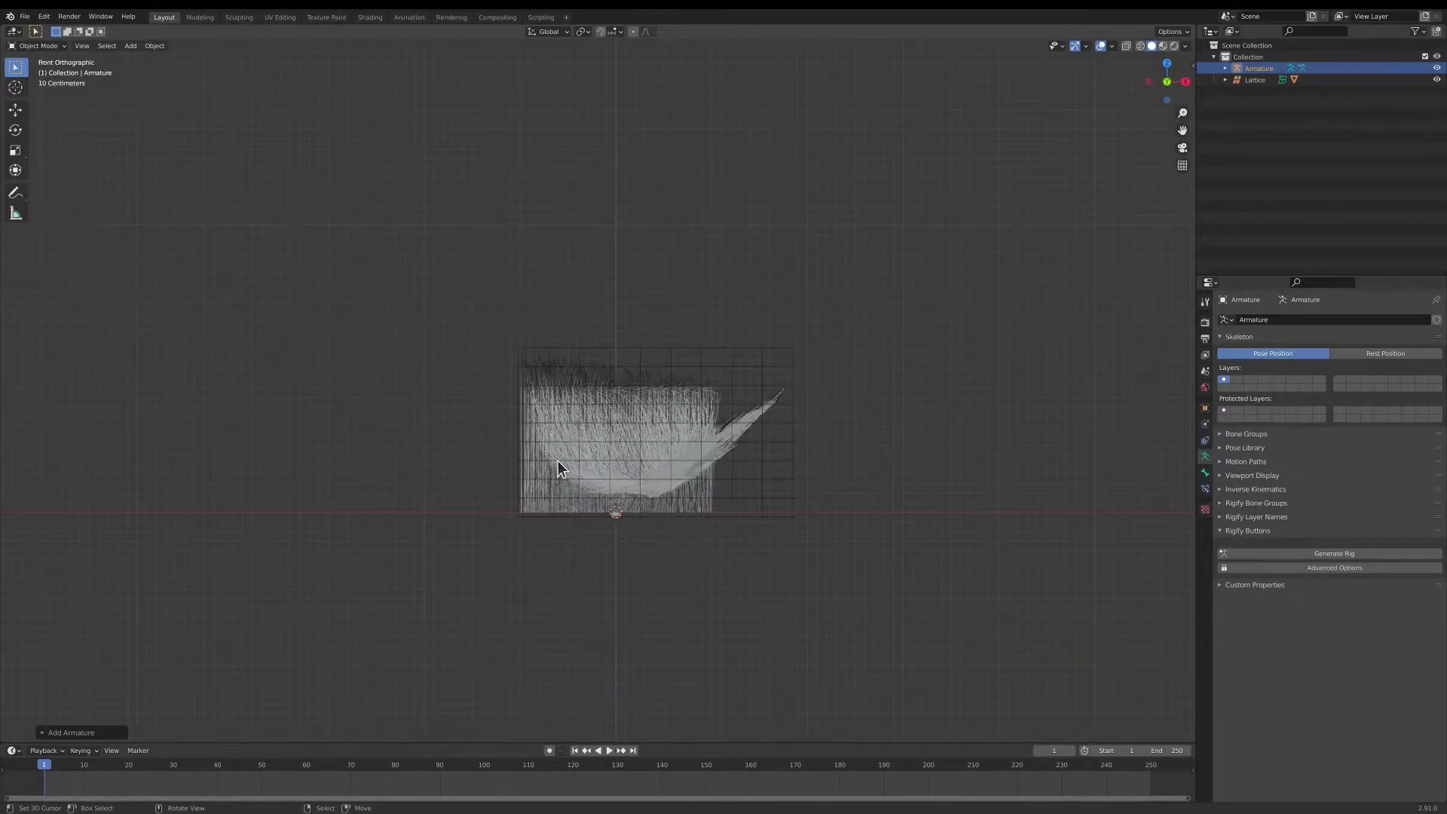
pyautogui.moveTo(555, 460); pyautogui.dragTo(671, 490, button='middle')
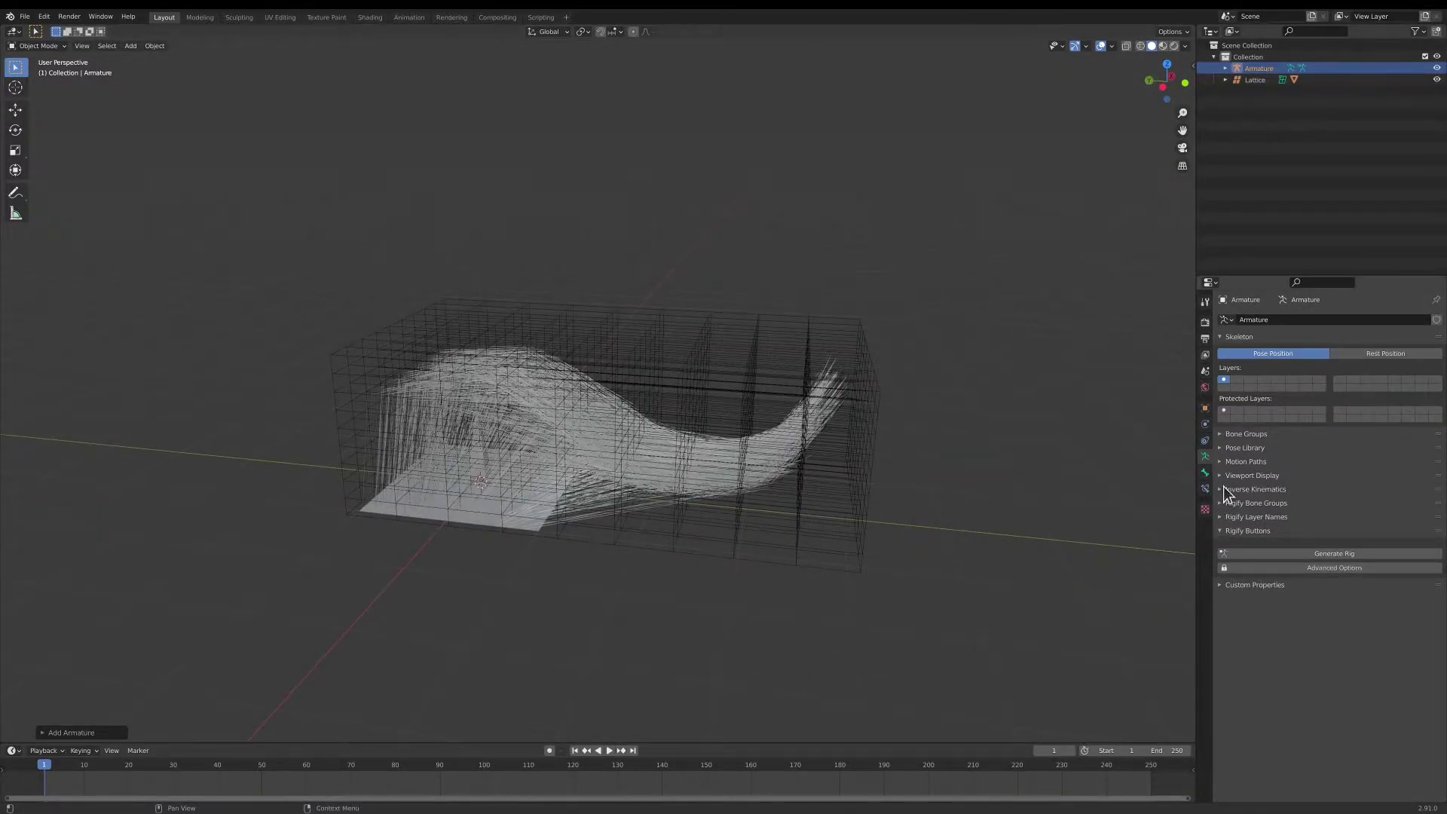
pyautogui.click(1252, 475)
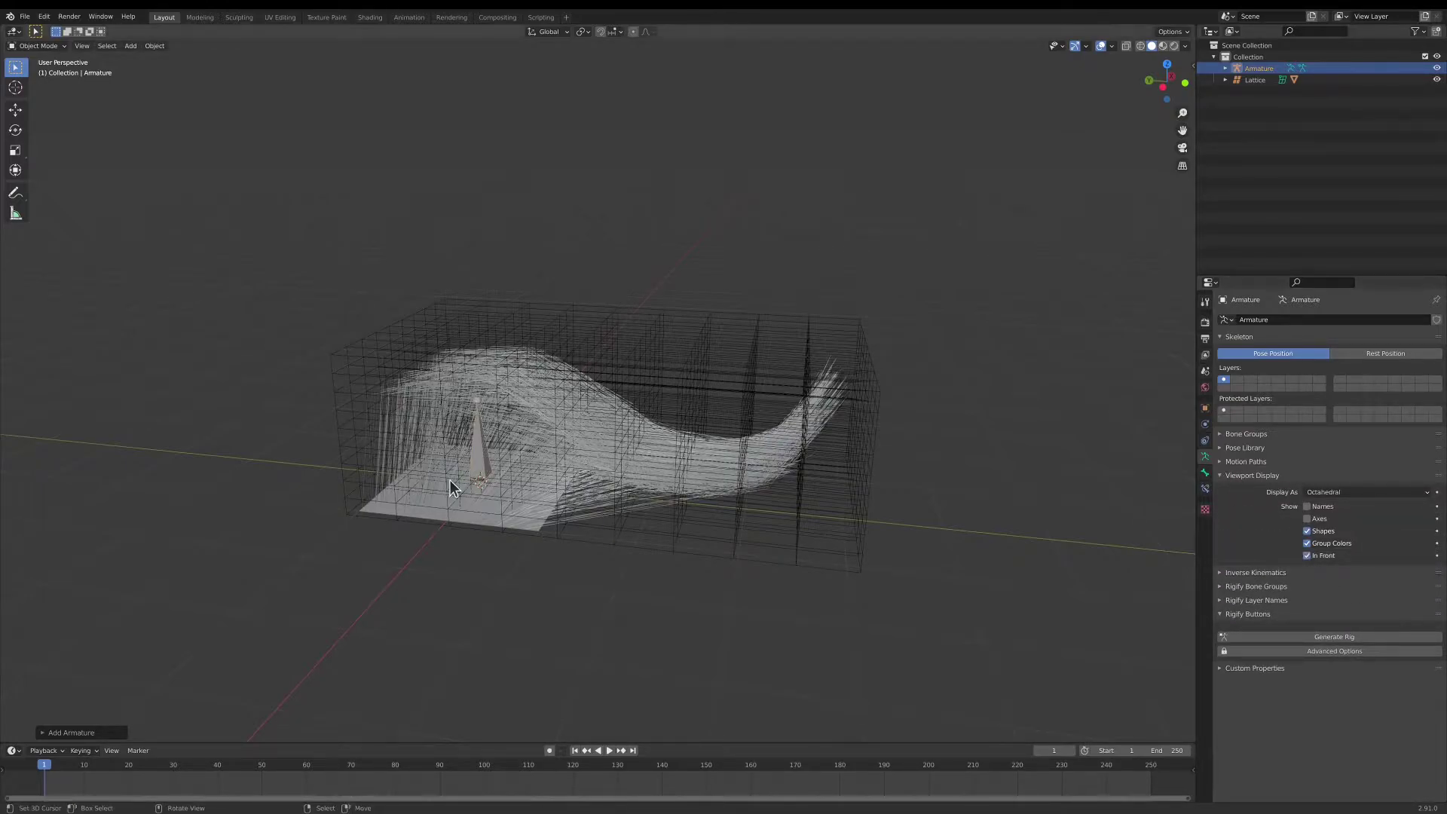
# - In the armature's Edit Mode, move the bone's tip so the bone leans towards the combed hair
pyautogui.scroll(2, 520, 461)
pyautogui.moveTo(526, 458); pyautogui.dragTo(538, 442, button='middle')
pyautogui.press('Tab')
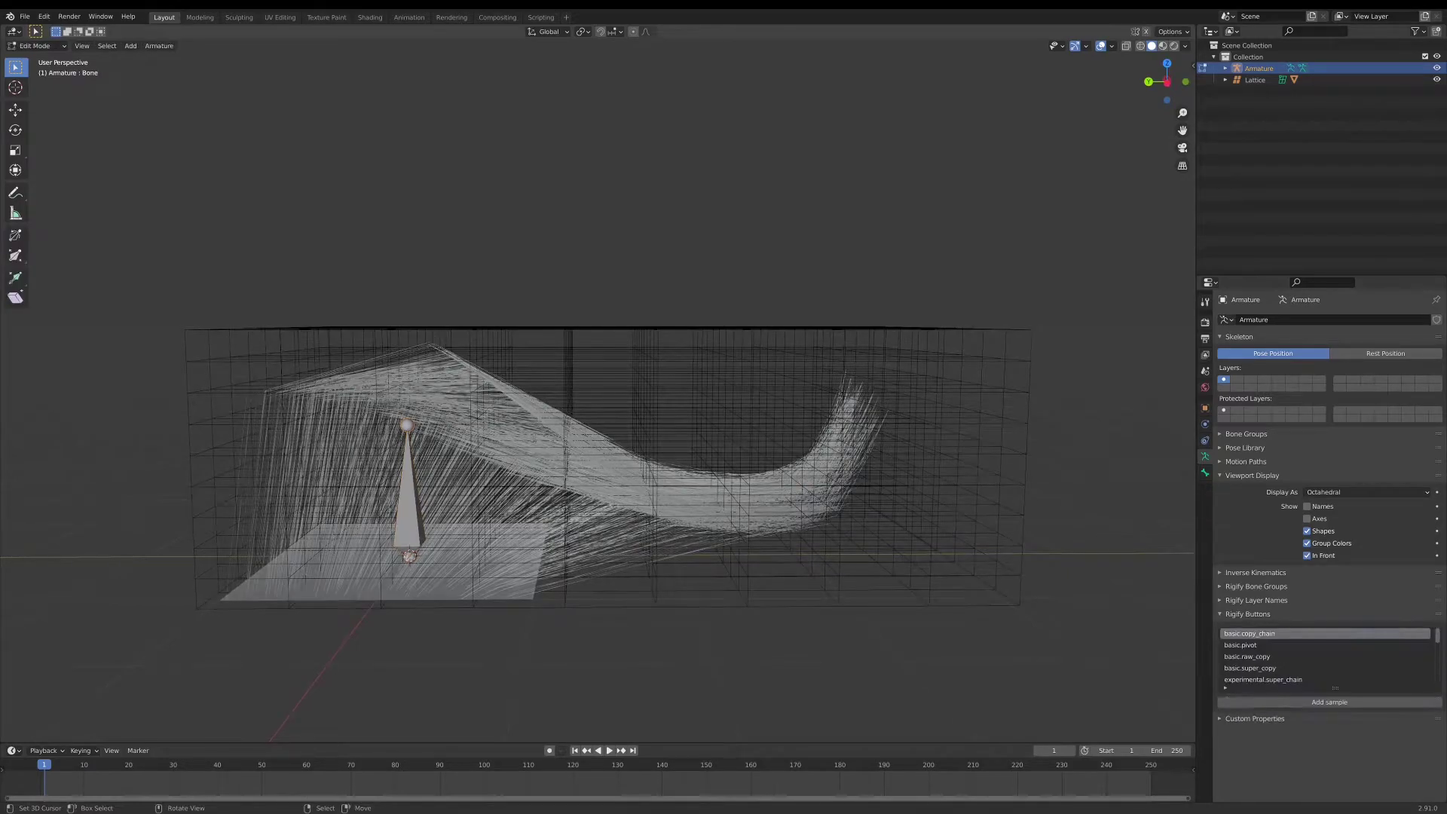
pyautogui.moveTo(498, 490); pyautogui.dragTo(520, 501, button='middle')
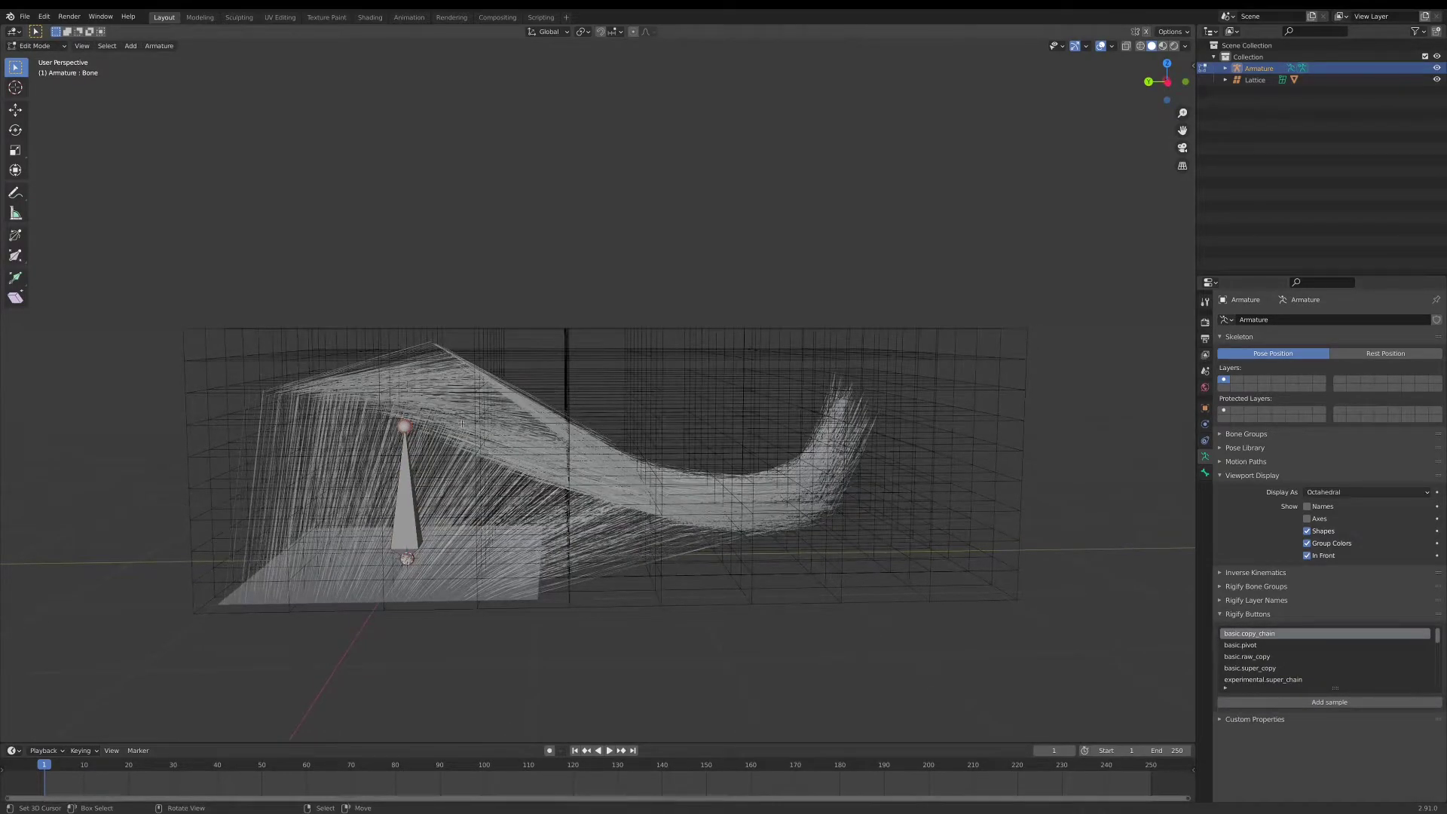
pyautogui.press('g')
pyautogui.click(489, 463)
# - Extrude three more bones from the first bone's tip, following the hair's curve towards its end
pyautogui.press('e')
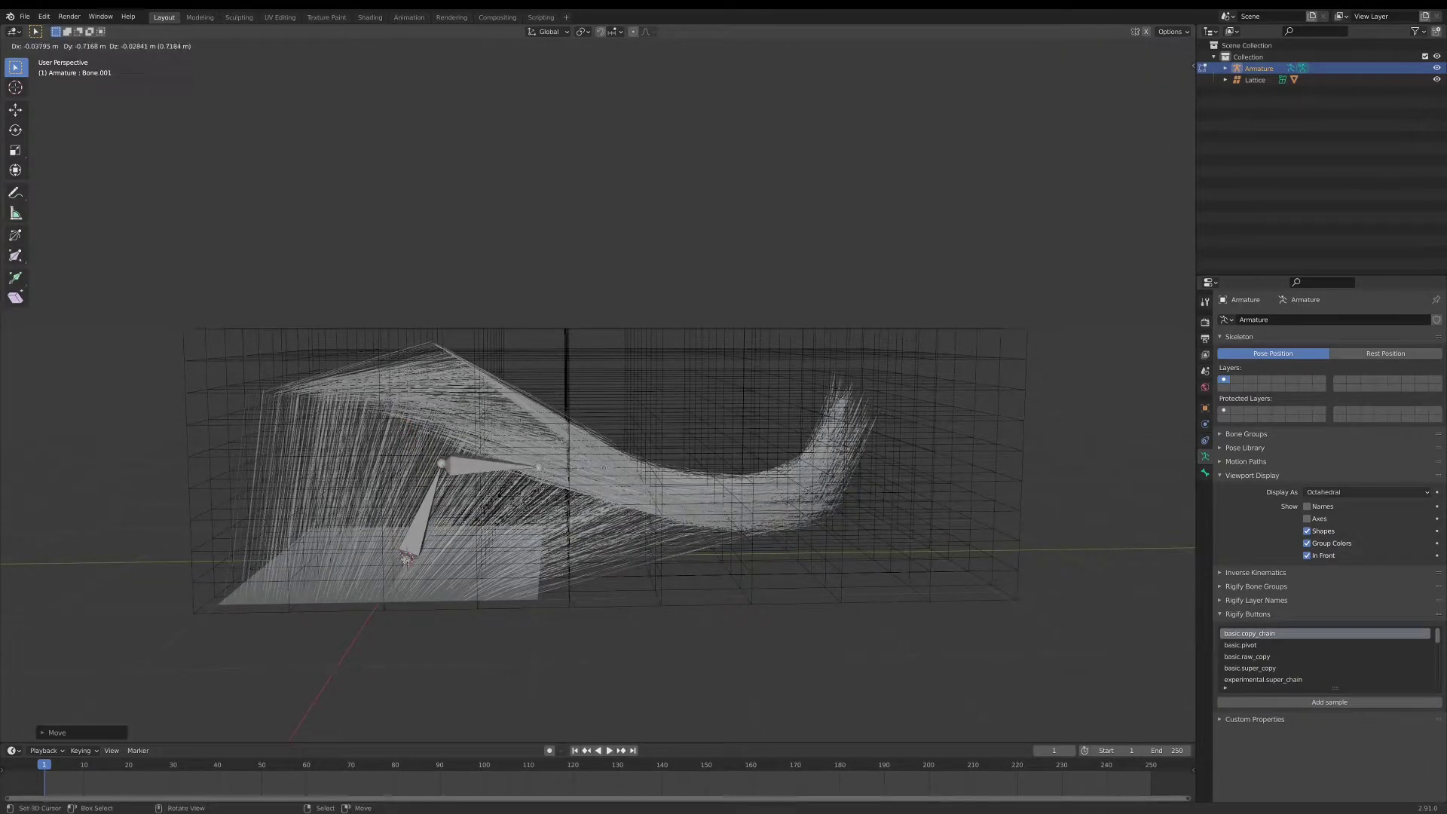
pyautogui.click(618, 470)
pyautogui.press('e')
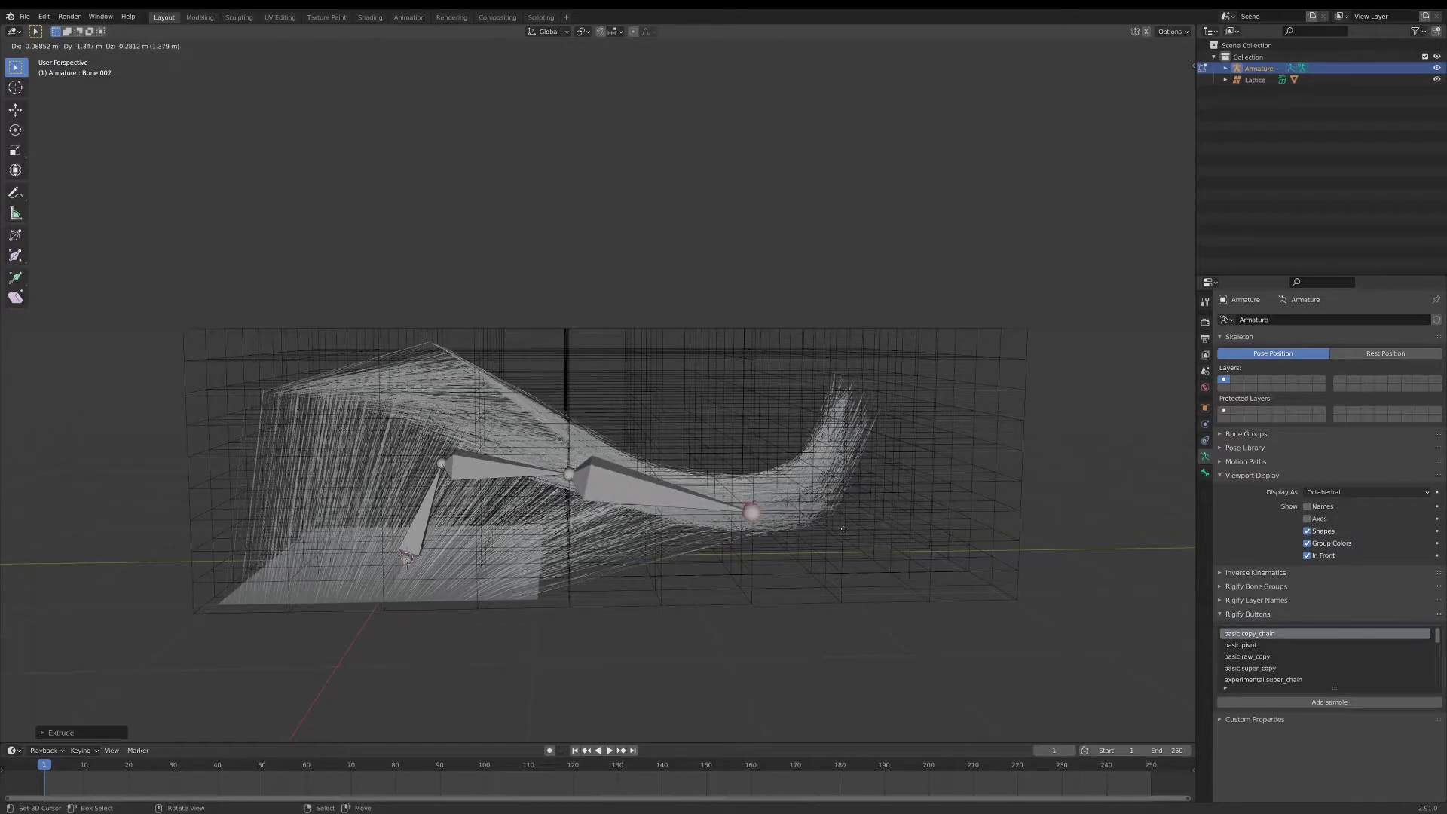
pyautogui.click(803, 510)
pyautogui.press('e')
pyautogui.click(1004, 405)
# - From above, move the last bone's tip sideways onto the end of the hair strand
pyautogui.moveTo(814, 469); pyautogui.dragTo(897, 595, button='middle')
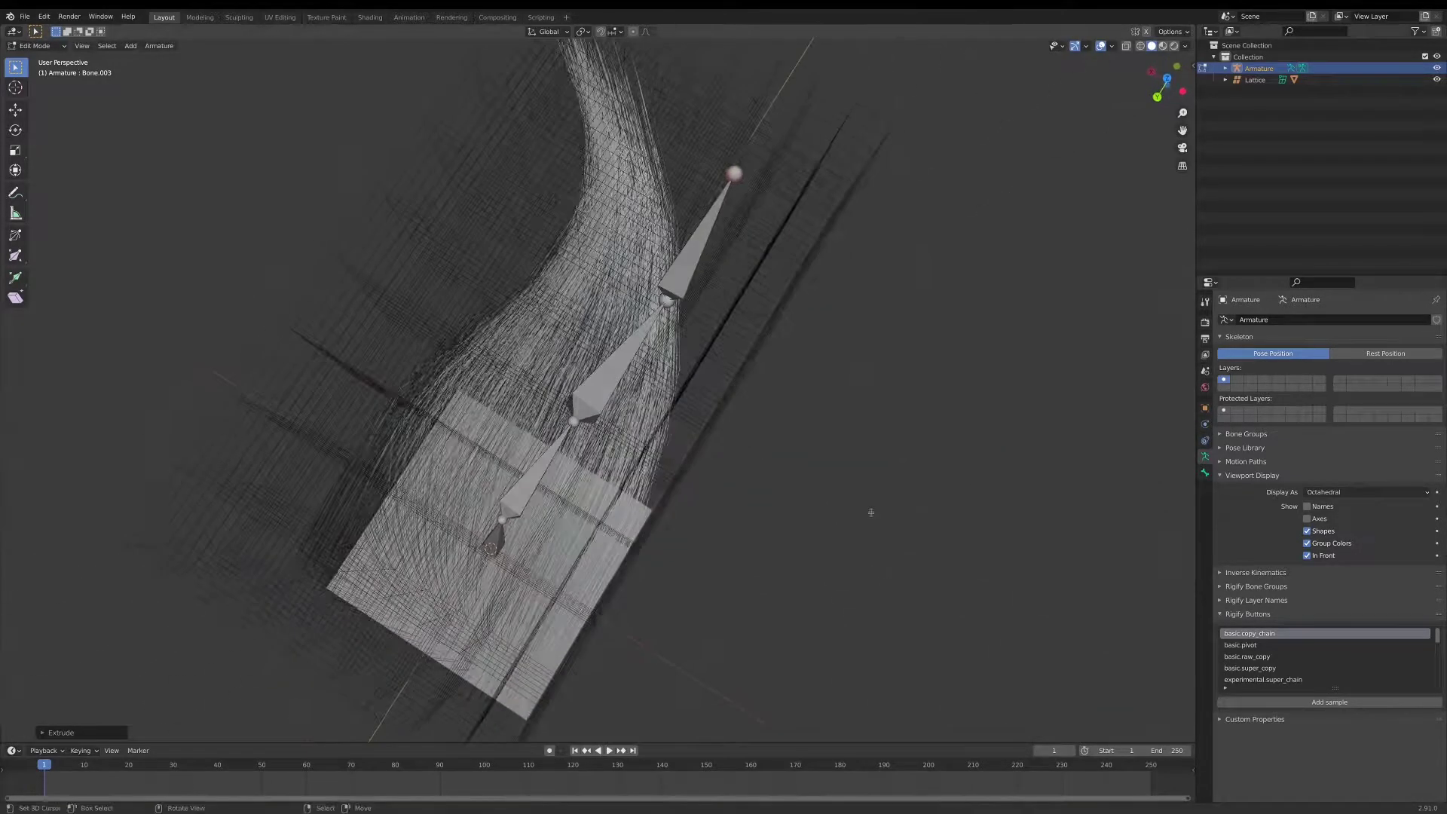
pyautogui.press('g')
pyautogui.click(542, 208)
pyautogui.moveTo(541, 208); pyautogui.dragTo(678, 402, button='middle')
pyautogui.press('g')
pyautogui.click(625, 361)
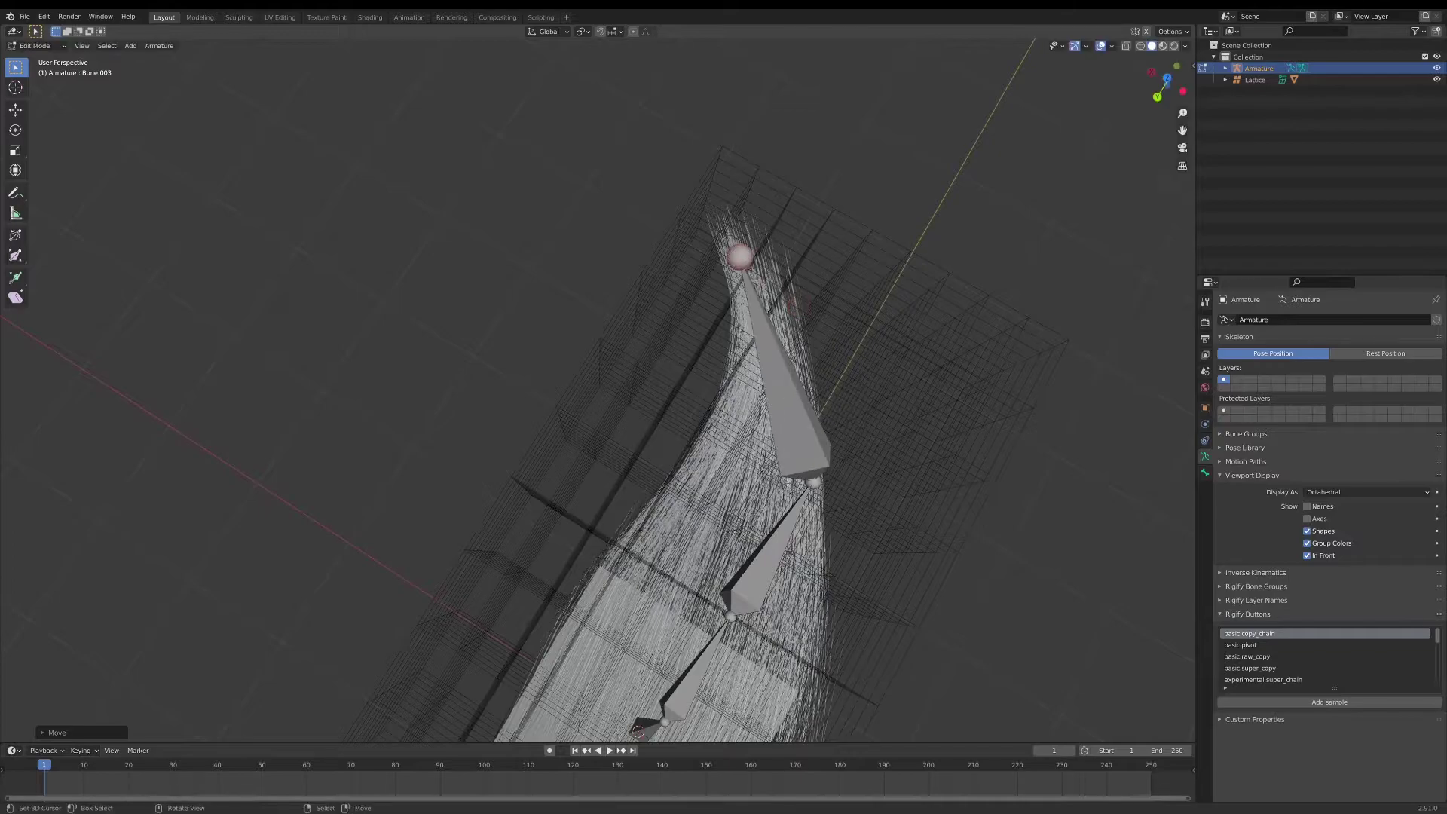
# - Reposition the second bone in side view within the hair
pyautogui.click(811, 494)
pyautogui.moveTo(811, 494); pyautogui.dragTo(677, 459, button='middle')
pyautogui.rightClick(324, 476)
pyautogui.press('g')
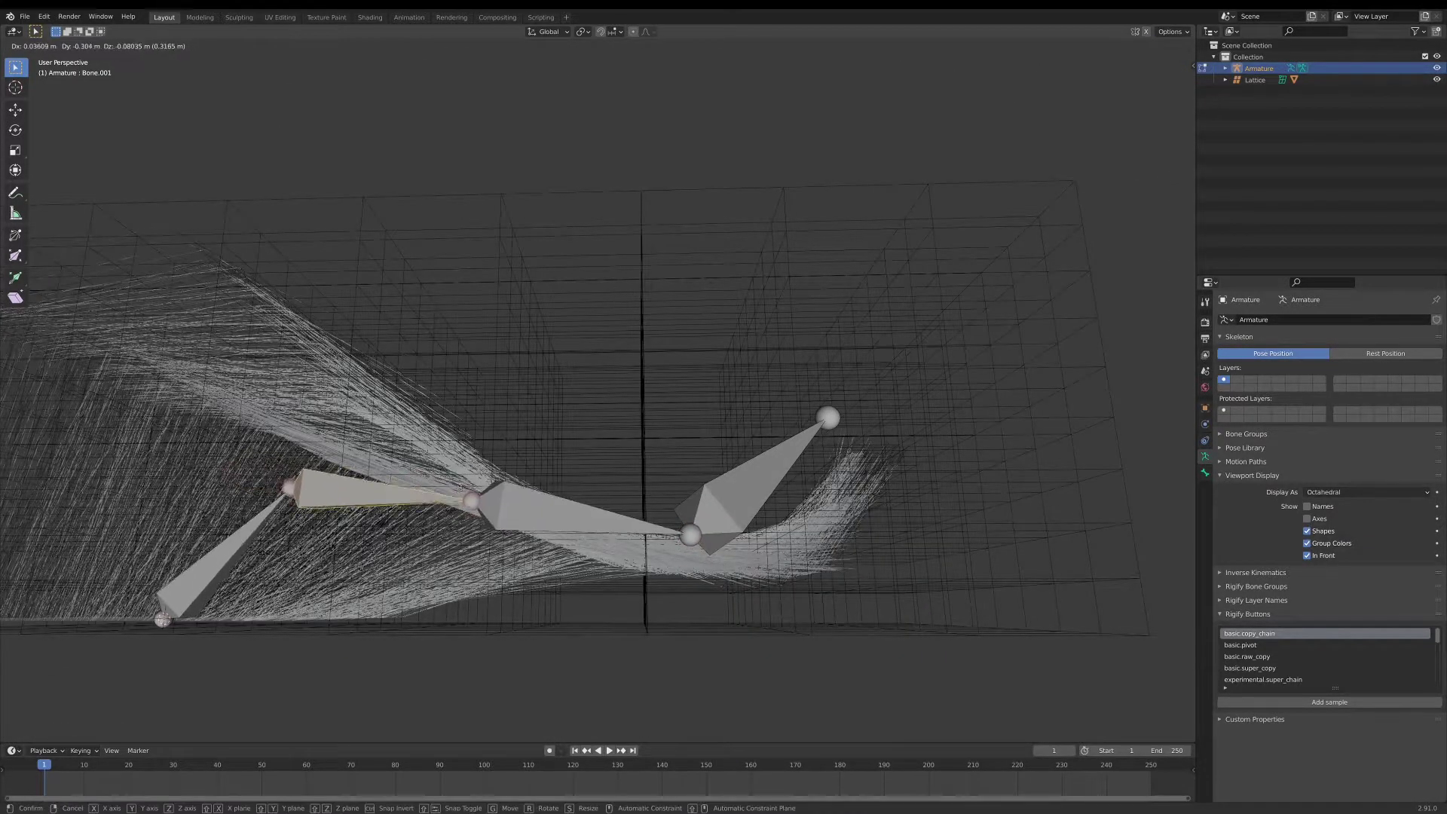
pyautogui.click(377, 486)
# - Move the last bone down and outward into the curled end of the hair
pyautogui.rightClick(722, 513)
pyautogui.press('g')
pyautogui.click(742, 540)
pyautogui.press('g')
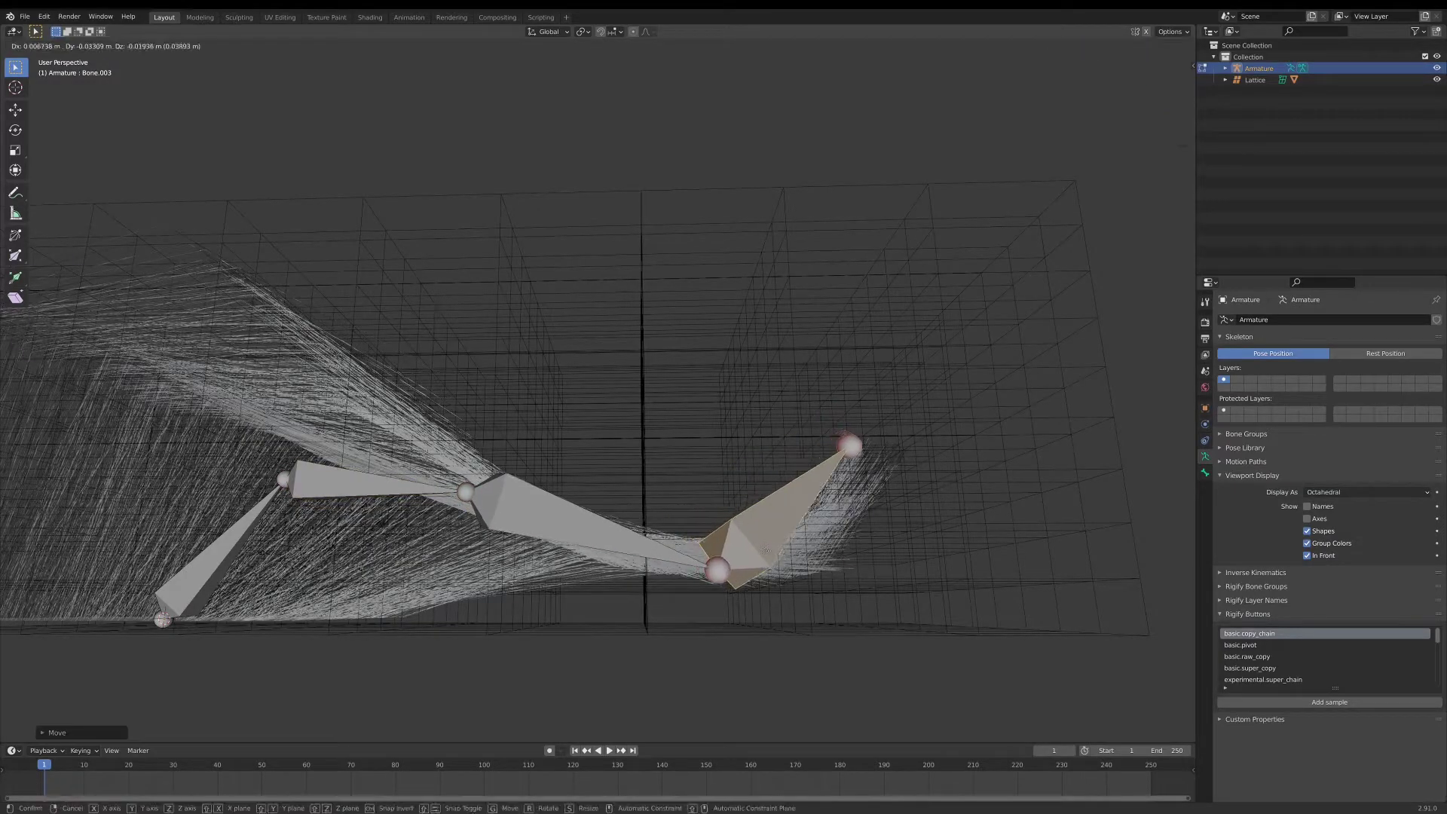
pyautogui.click(612, 527)
# - Raise the joint between the first and second bones so the first bone stands nearly upright within the hair
pyautogui.moveTo(611, 527); pyautogui.dragTo(640, 566, button='middle')
pyautogui.rightClick(587, 495)
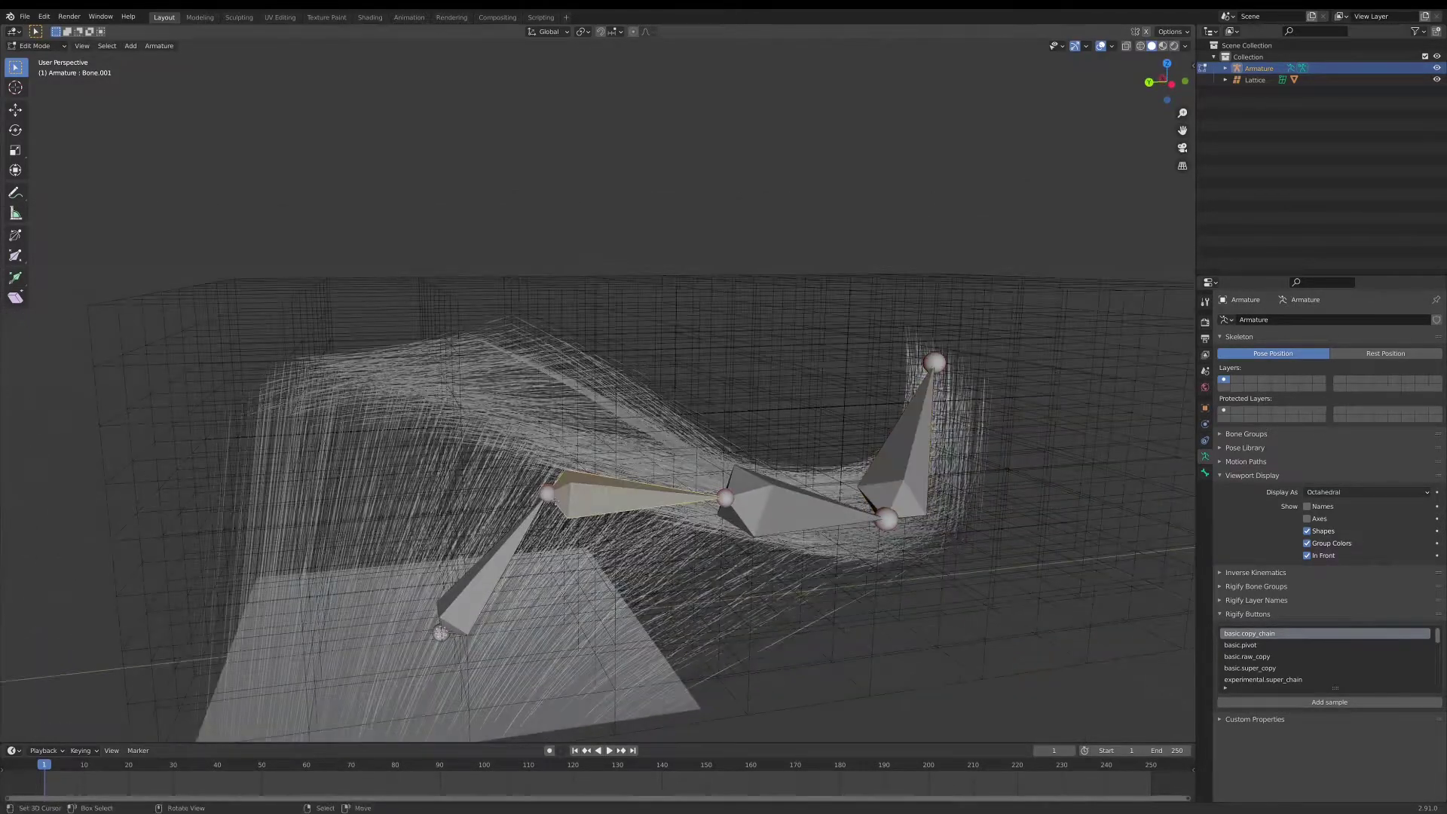
pyautogui.moveTo(573, 493); pyautogui.dragTo(512, 463, button='middle')
pyautogui.moveTo(516, 430); pyautogui.dragTo(438, 384)
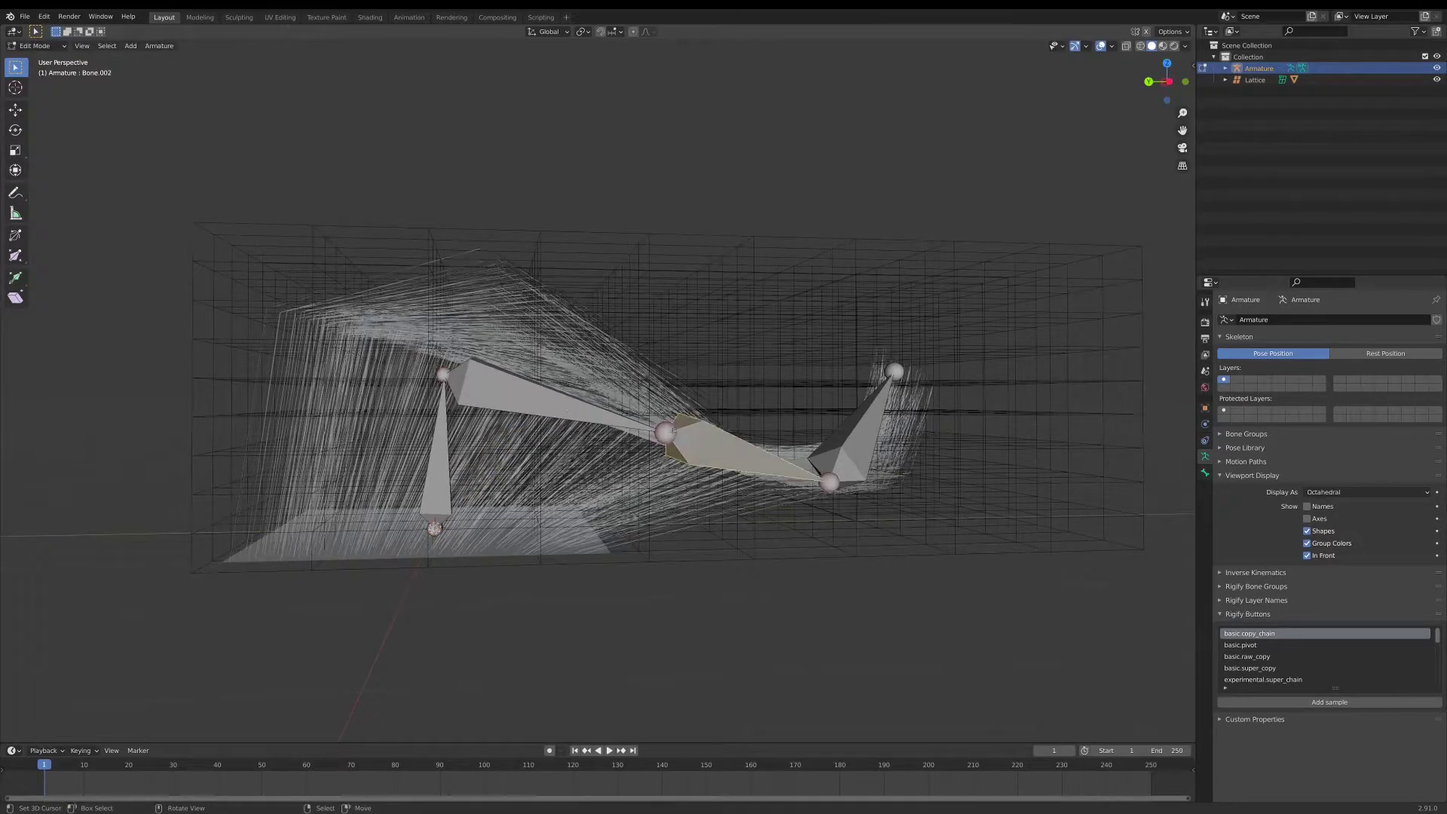
# - From above, shift the joints at both ends of the third bone to follow the middle of the hair
pyautogui.moveTo(673, 431); pyautogui.dragTo(762, 527, button='middle')
pyautogui.press('g')
pyautogui.click(756, 521)
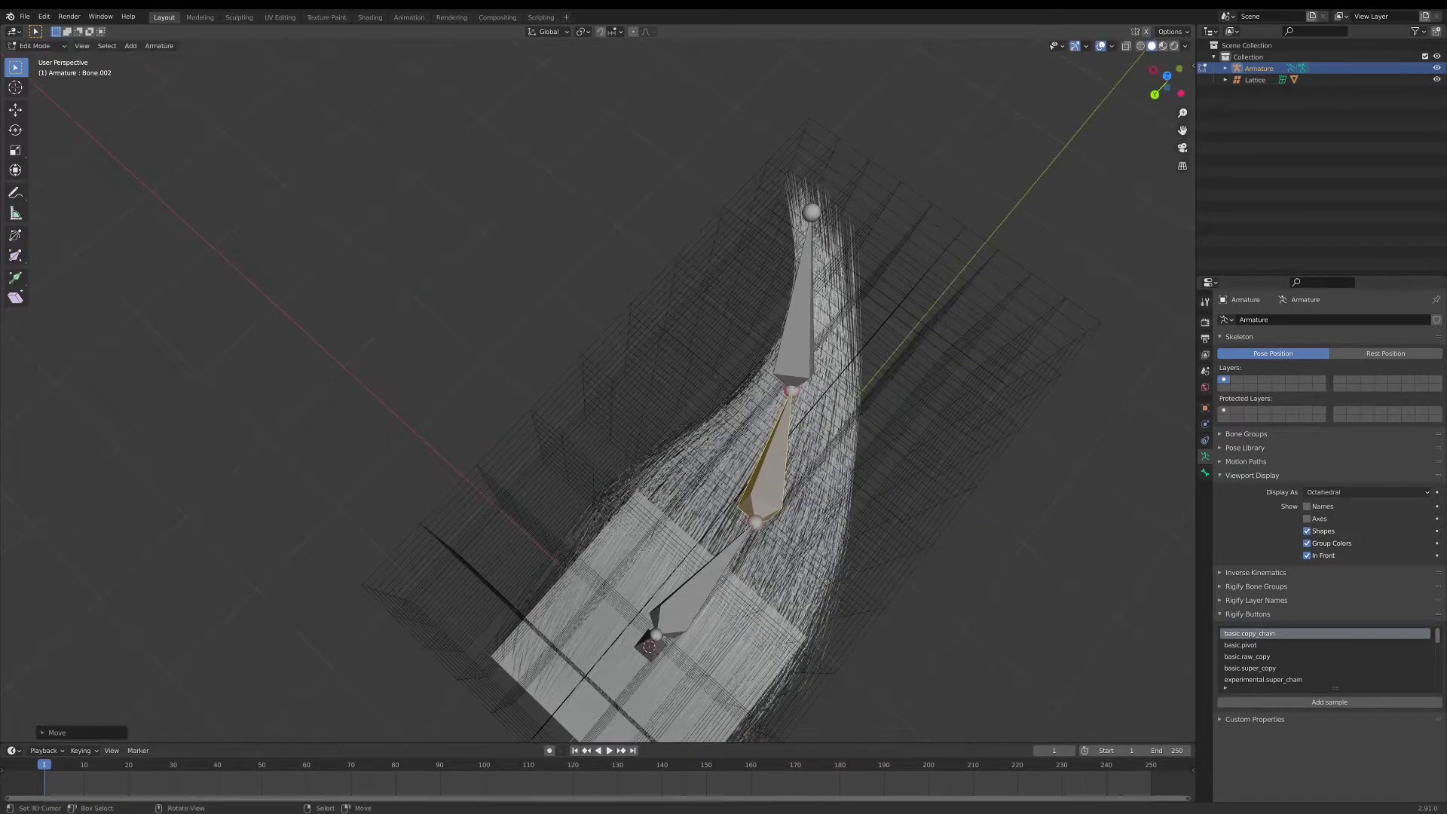
pyautogui.rightClick(794, 390)
pyautogui.press('g')
pyautogui.click(815, 383)
pyautogui.moveTo(829, 460); pyautogui.dragTo(759, 361, button='middle')
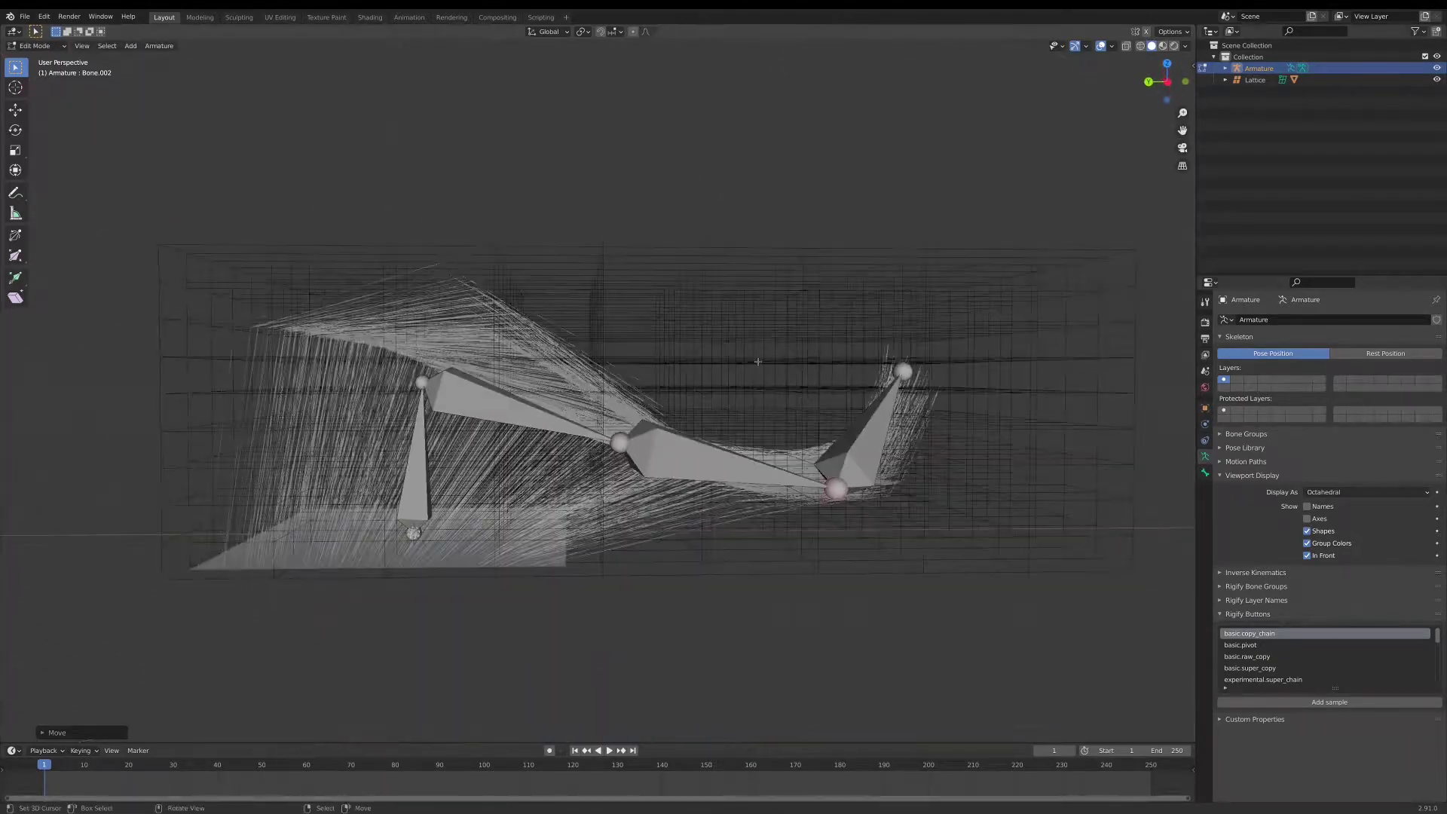
pyautogui.moveTo(578, 461); pyautogui.dragTo(588, 513, button='middle')
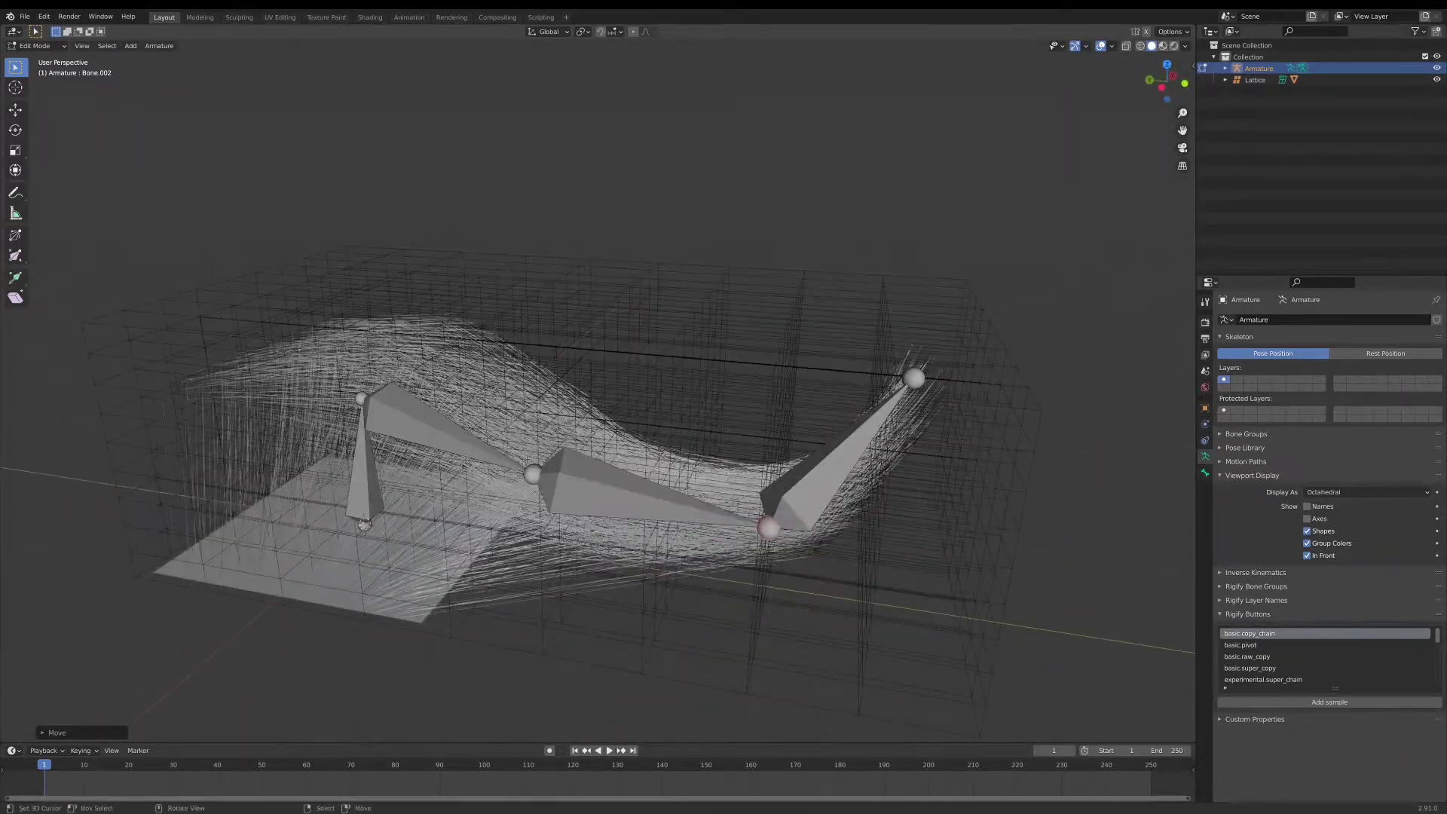
# - Return to Object Mode, select the hair plane, and raise its particle viewport display to 5 strand steps
pyautogui.click(38, 46)
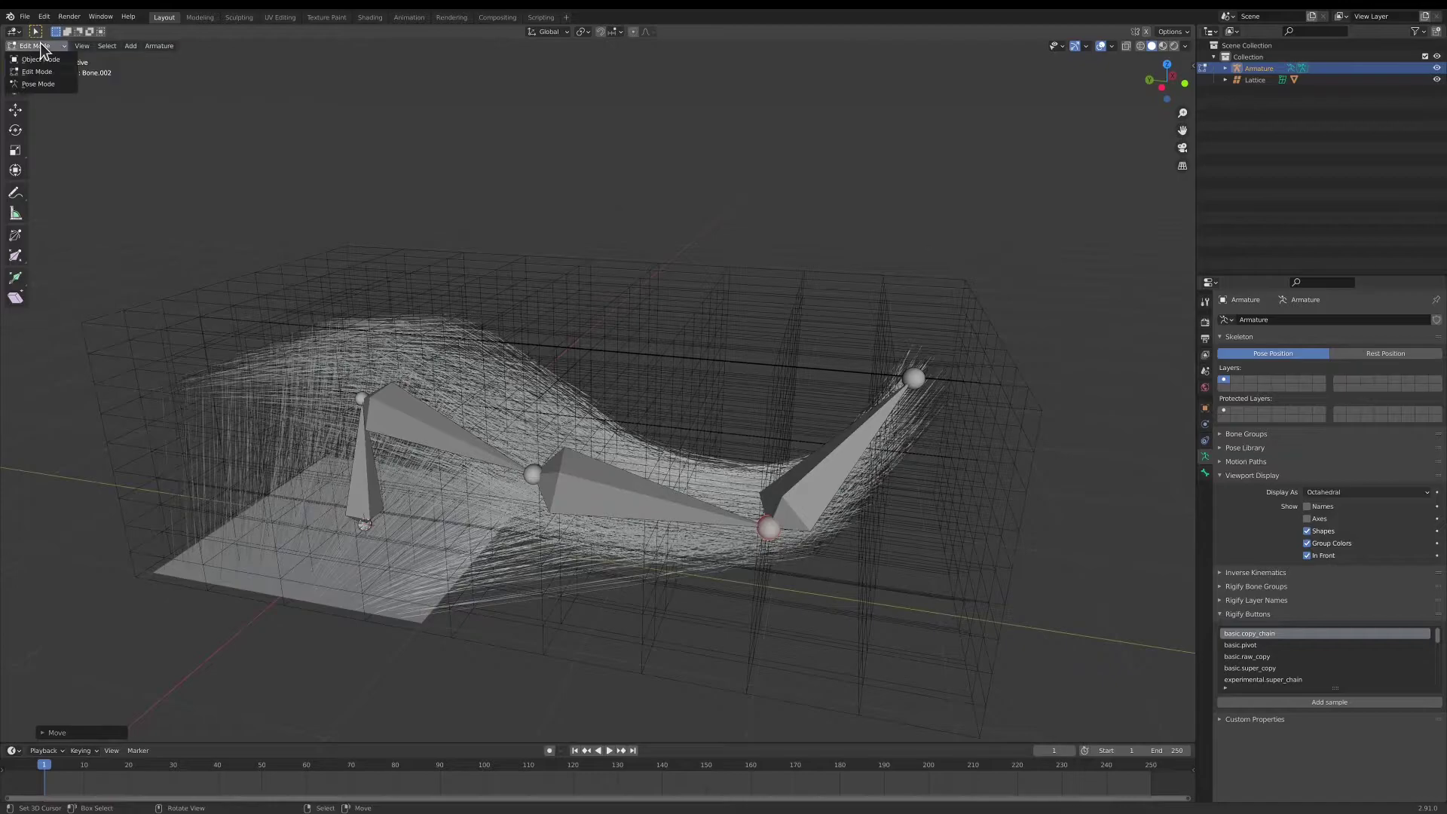
pyautogui.click(47, 59)
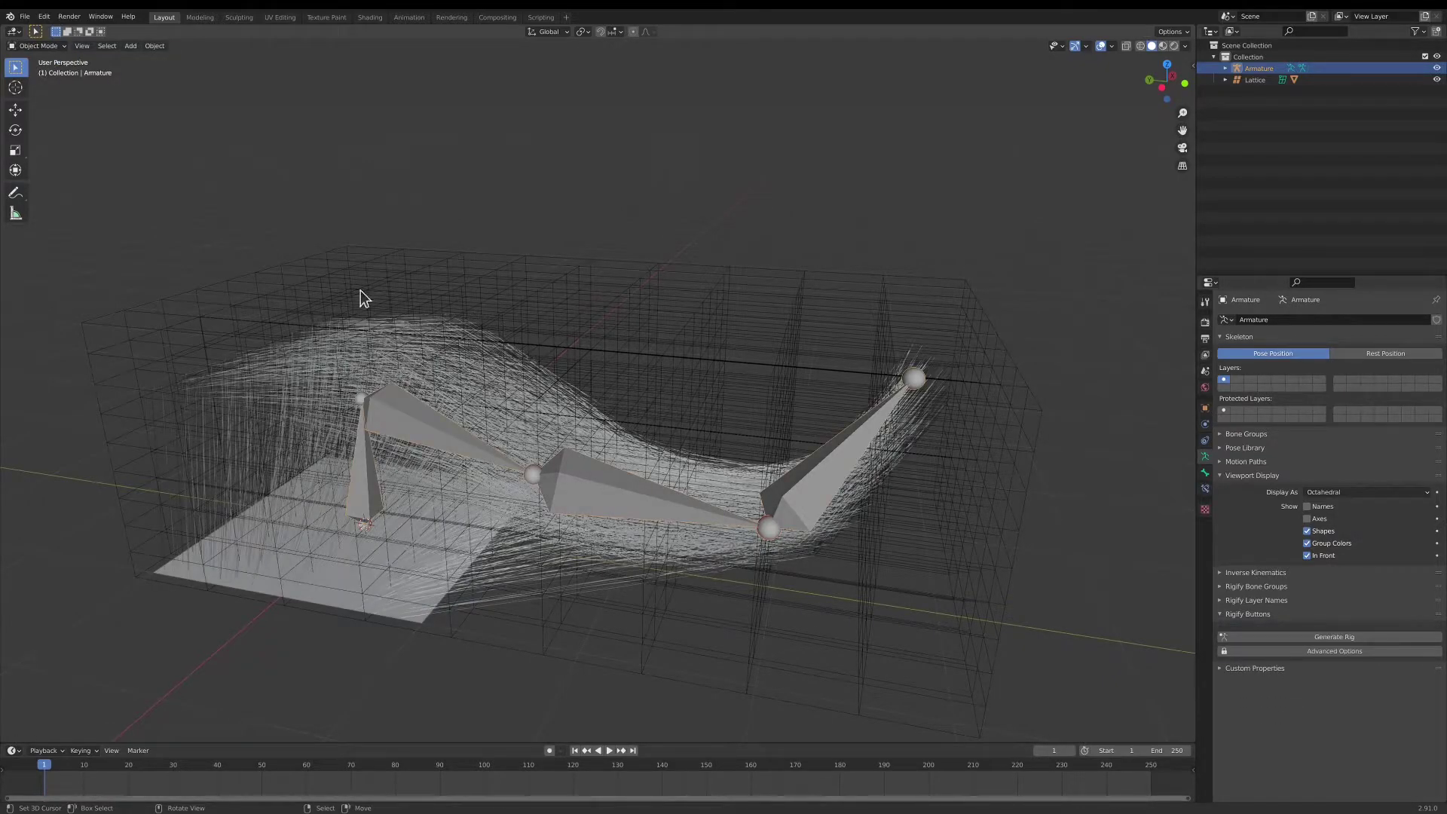
pyautogui.click(342, 373)
pyautogui.click(342, 374)
pyautogui.click(341, 374)
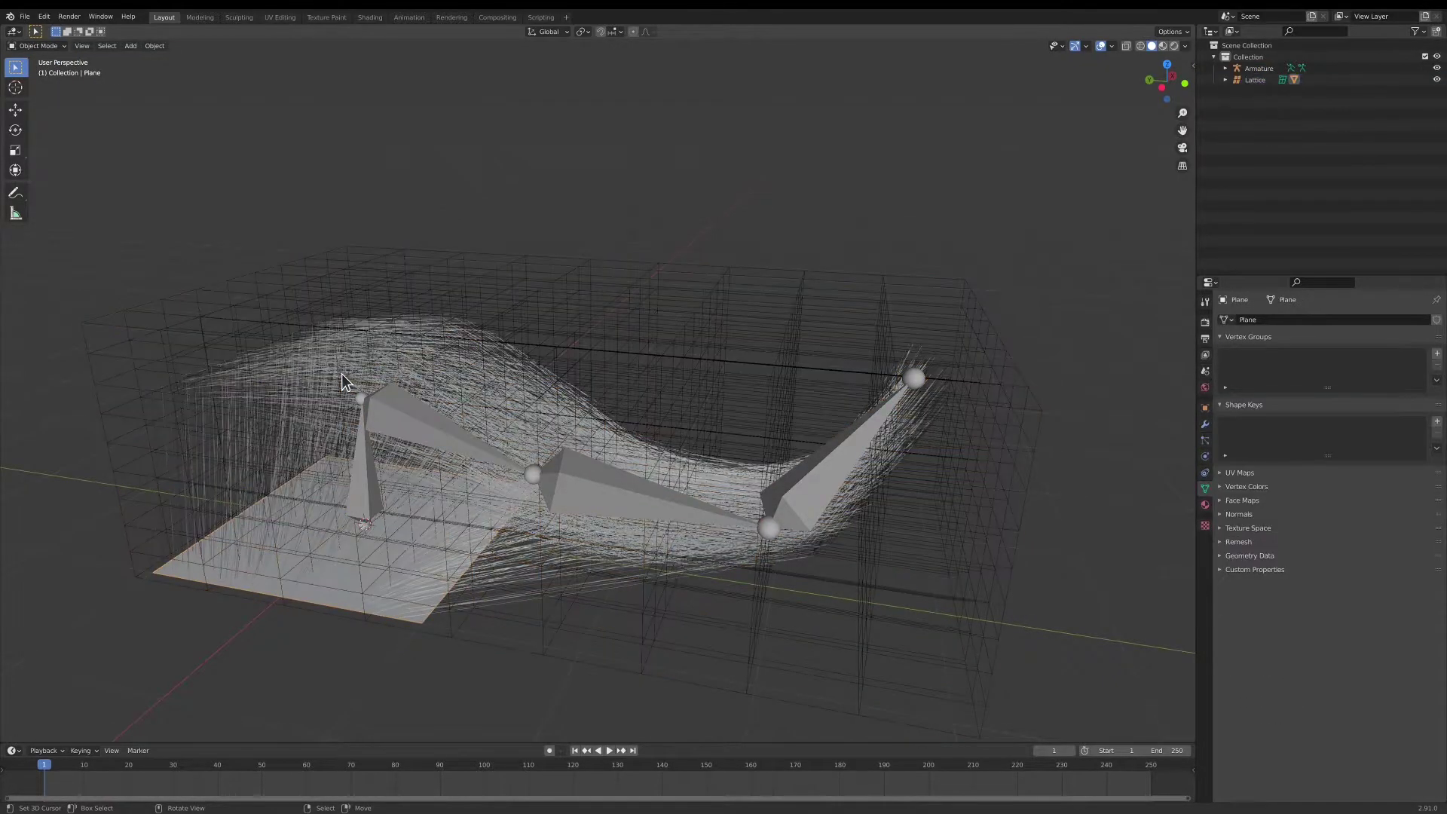
pyautogui.click(1206, 440)
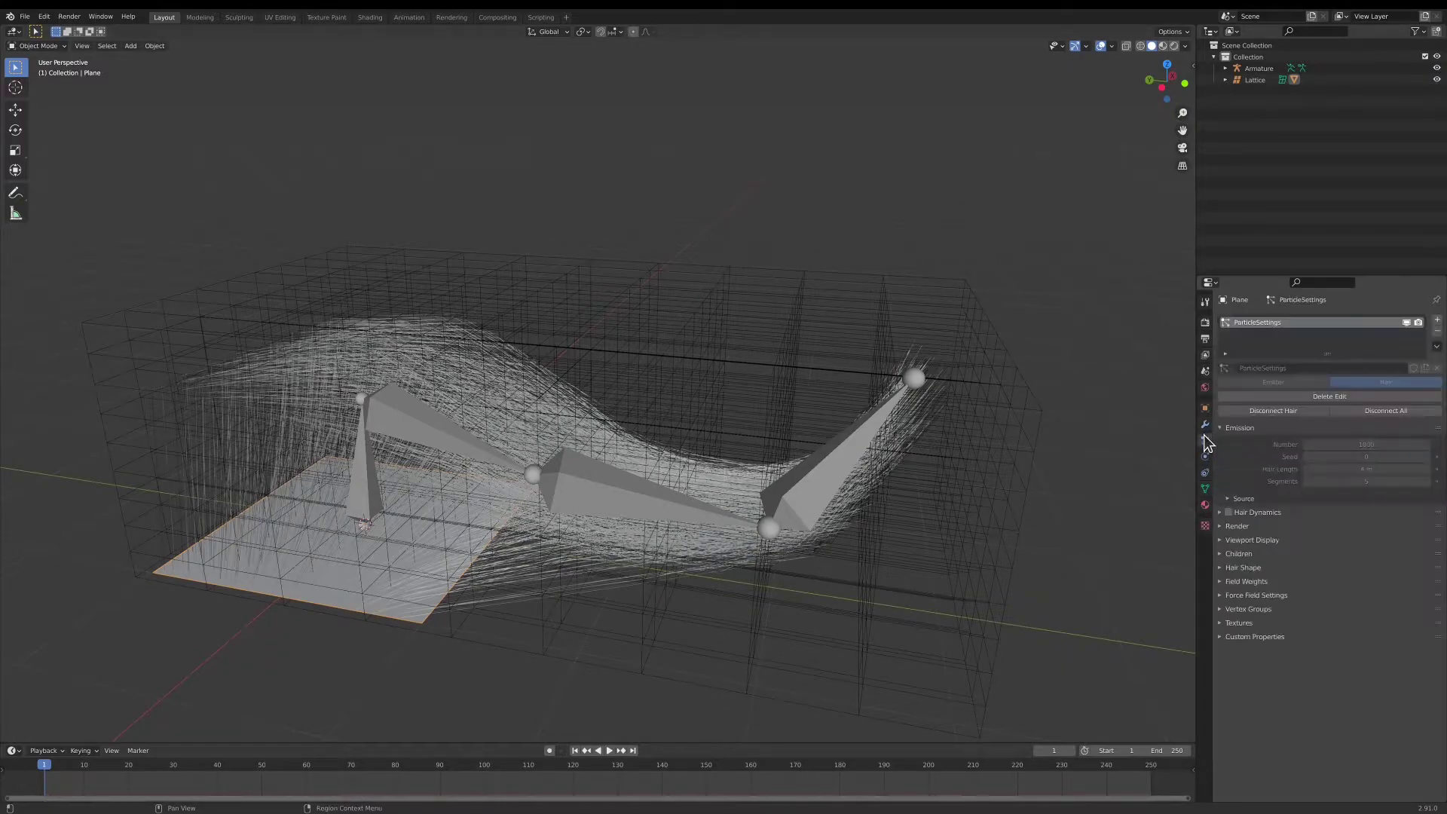
pyautogui.click(1232, 542)
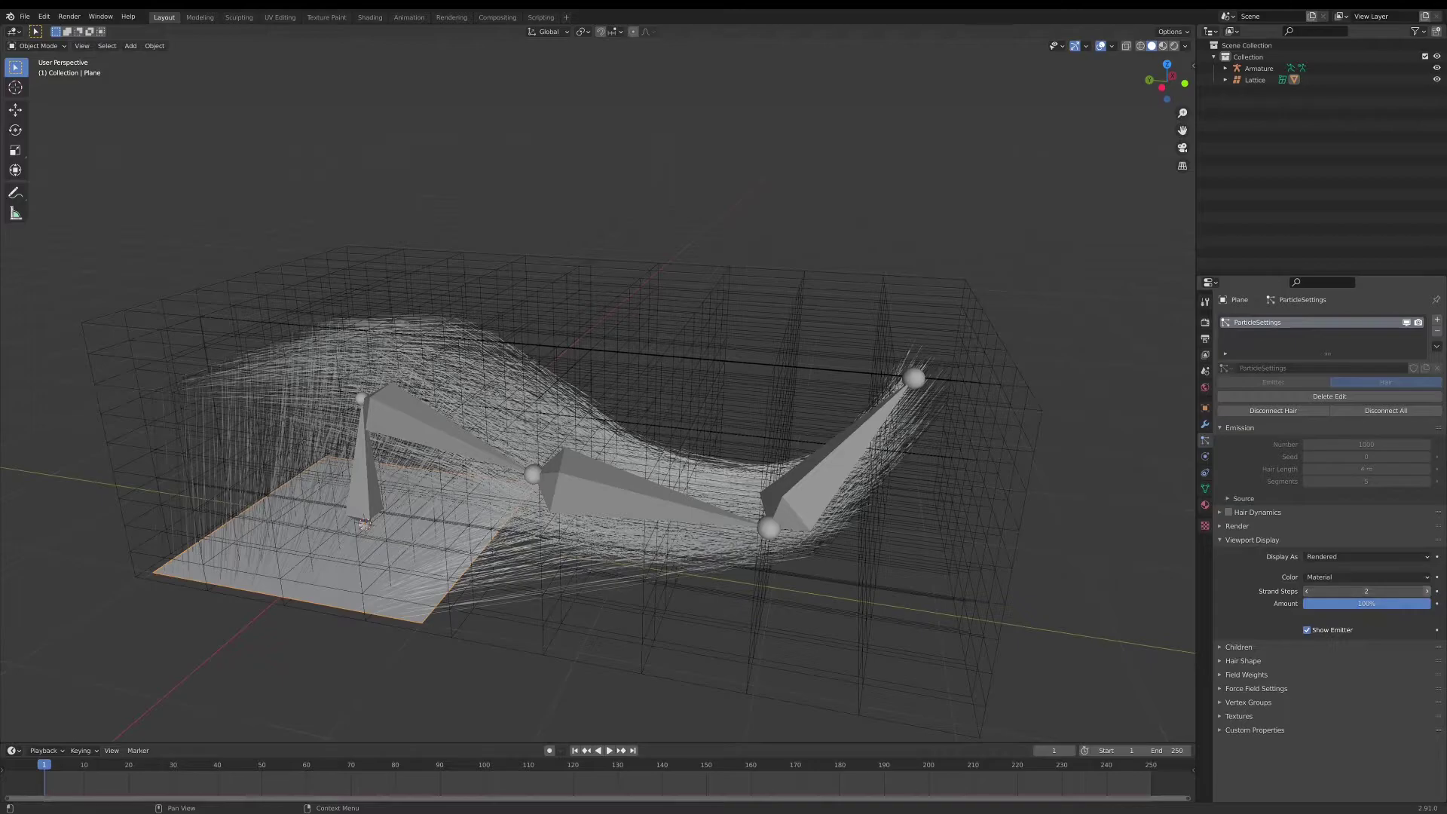
pyautogui.click(1427, 591)
pyautogui.click(1427, 591)
pyautogui.click(1428, 591)
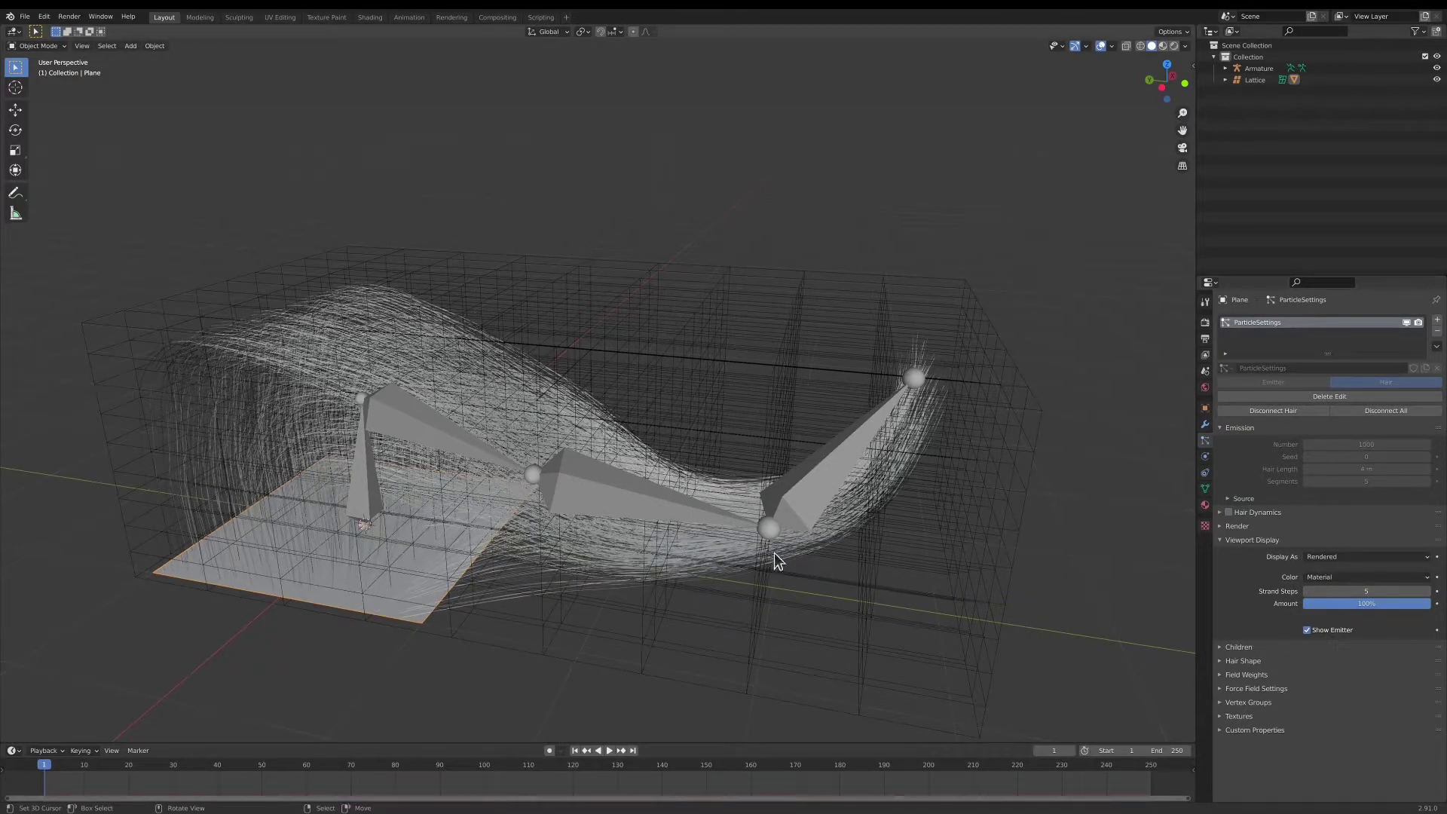
# - In the armature's Edit Mode, rename the upright first bone to 1 and the second bone to 2
pyautogui.moveTo(779, 561); pyautogui.dragTo(649, 463, button='middle')
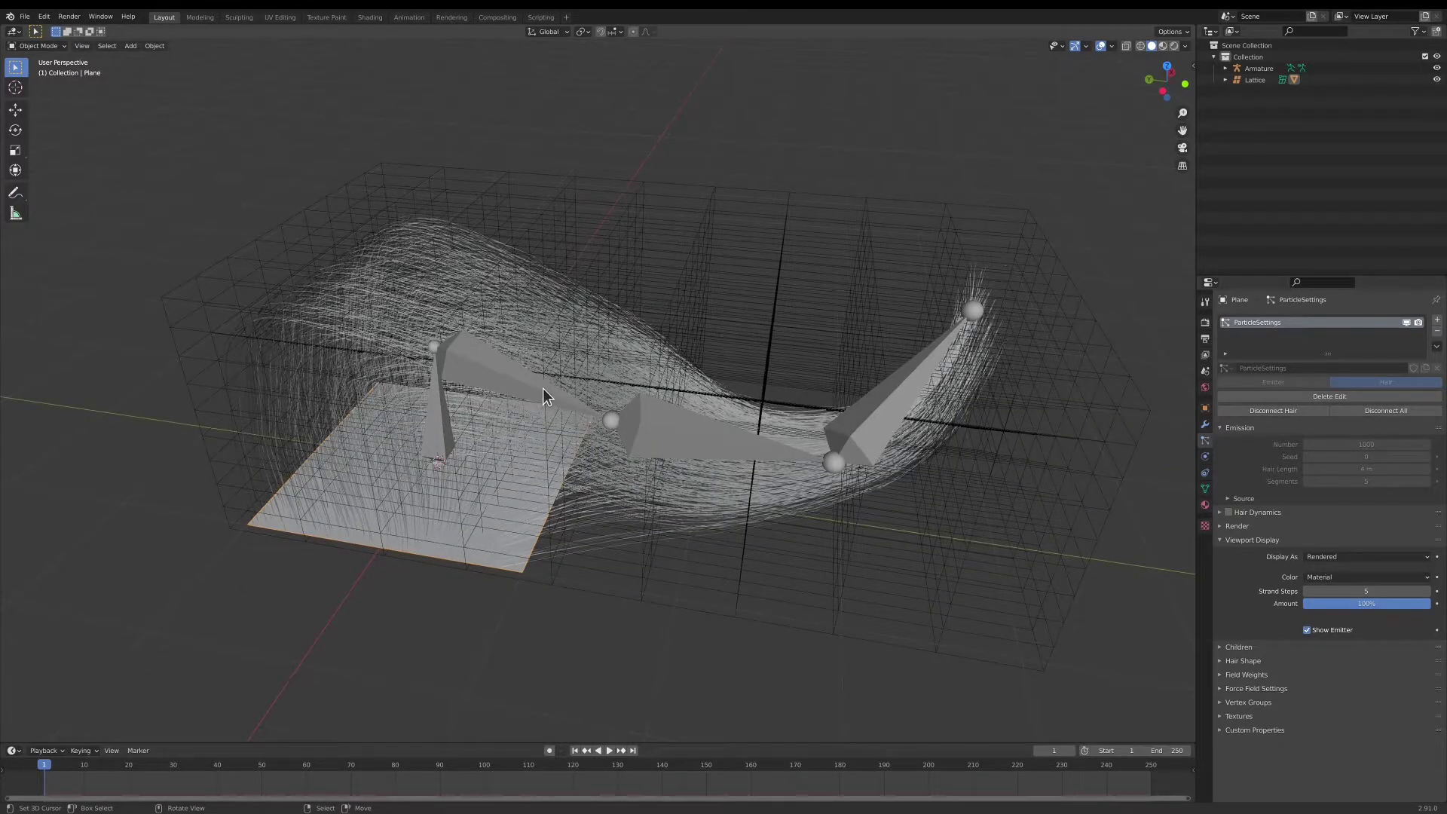
pyautogui.click(460, 365)
pyautogui.press('Tab')
pyautogui.click(451, 381)
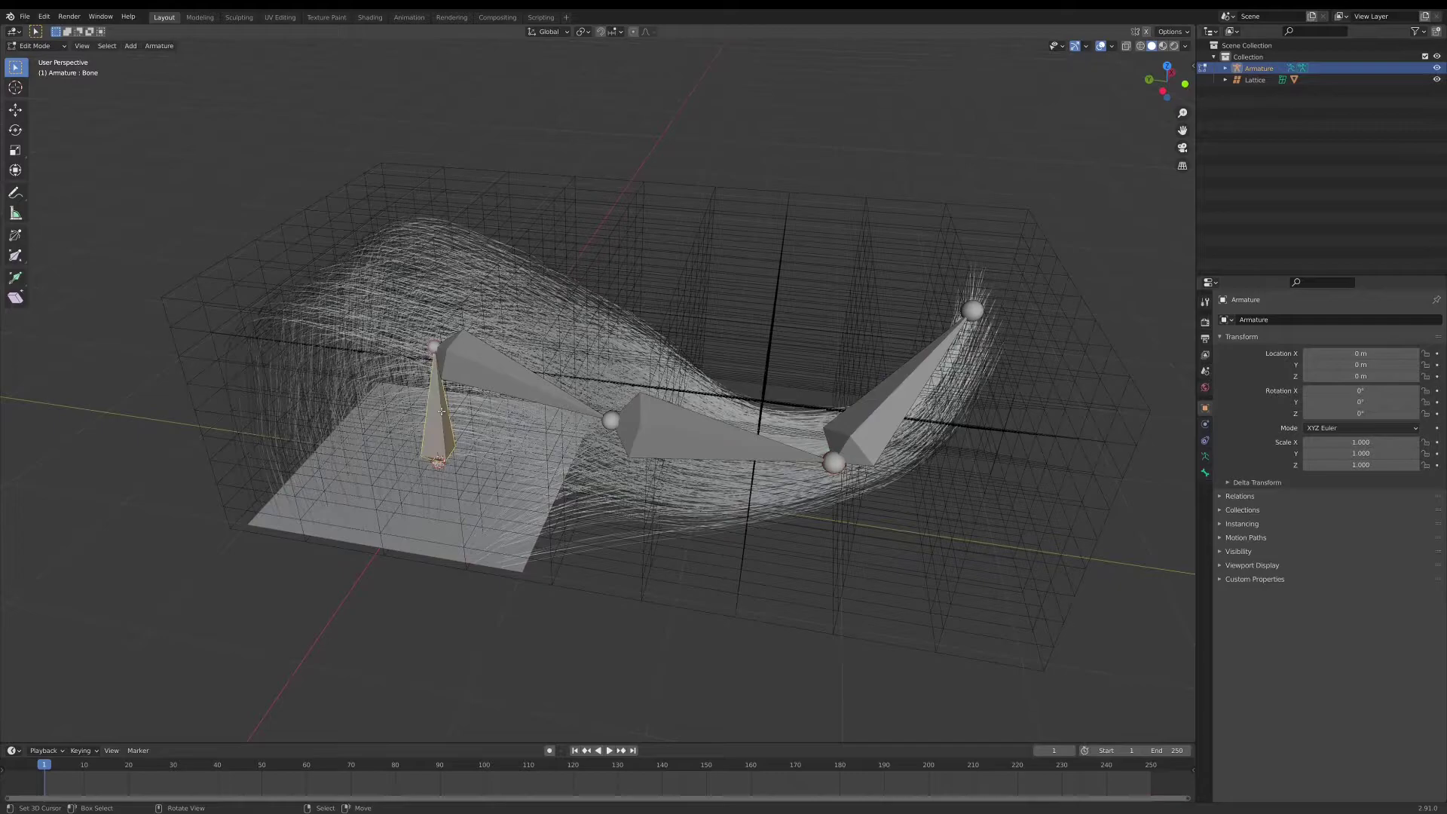
pyautogui.click(1205, 473)
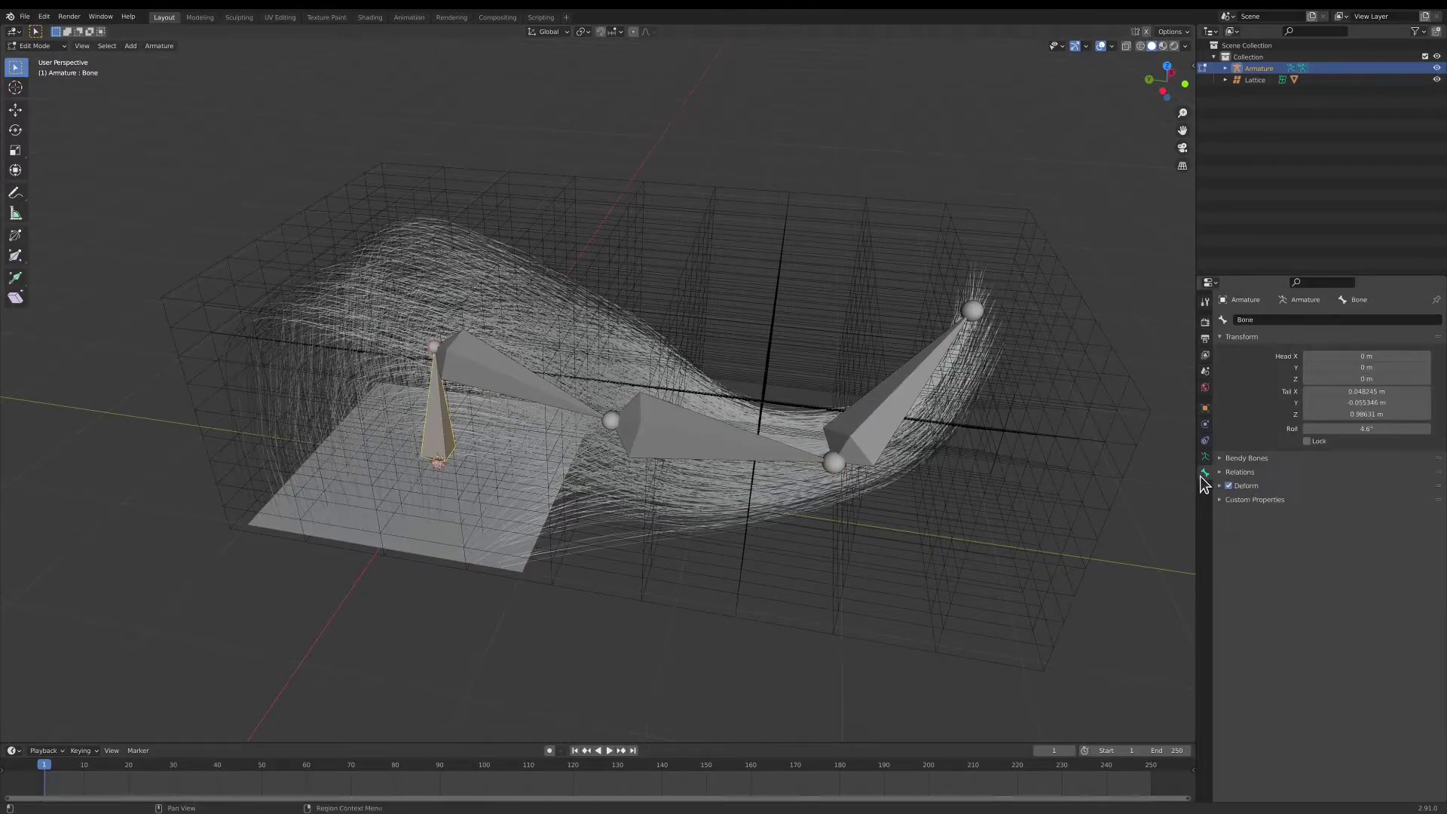
pyautogui.click(1263, 318)
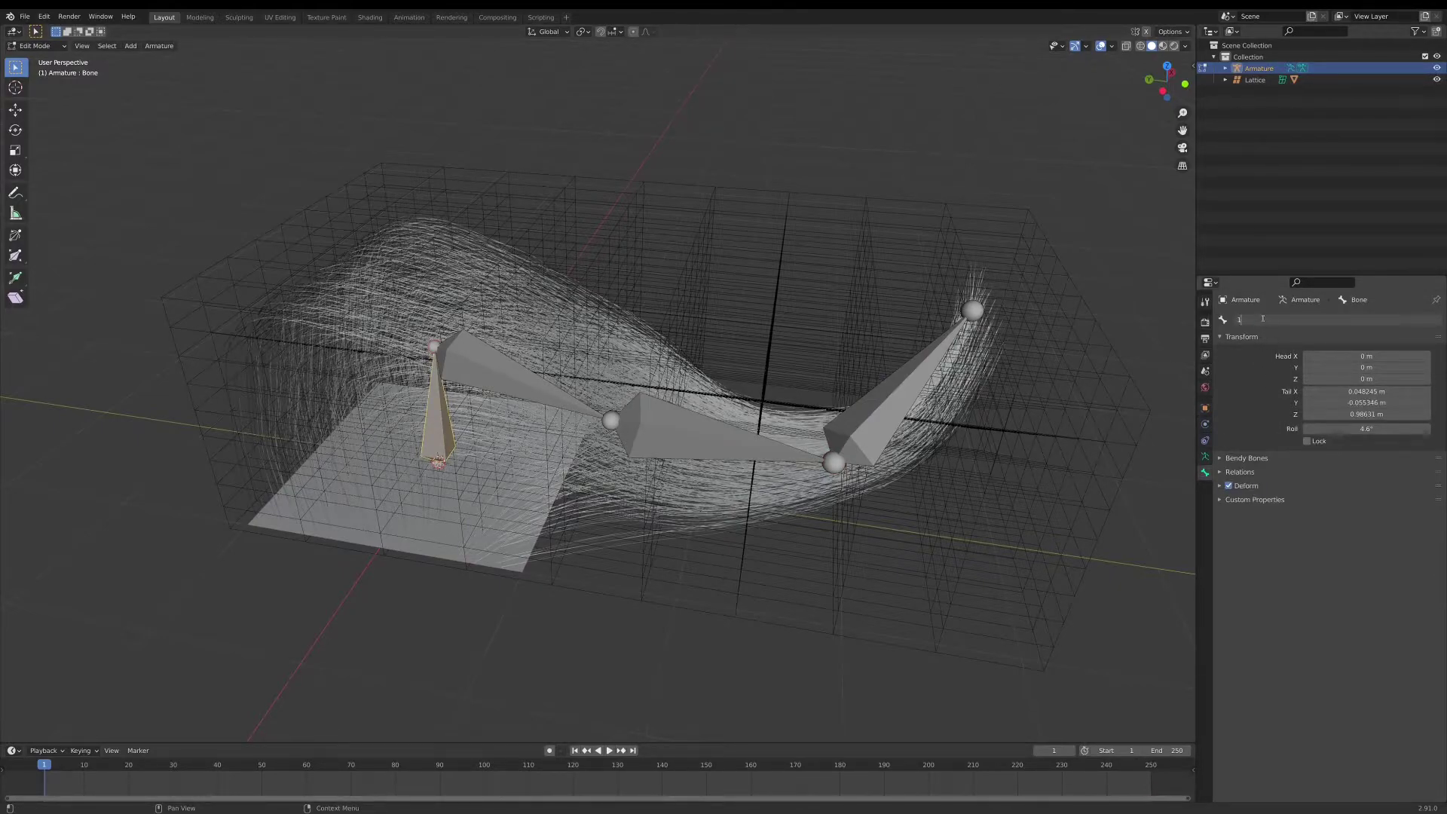
pyautogui.press('Return')
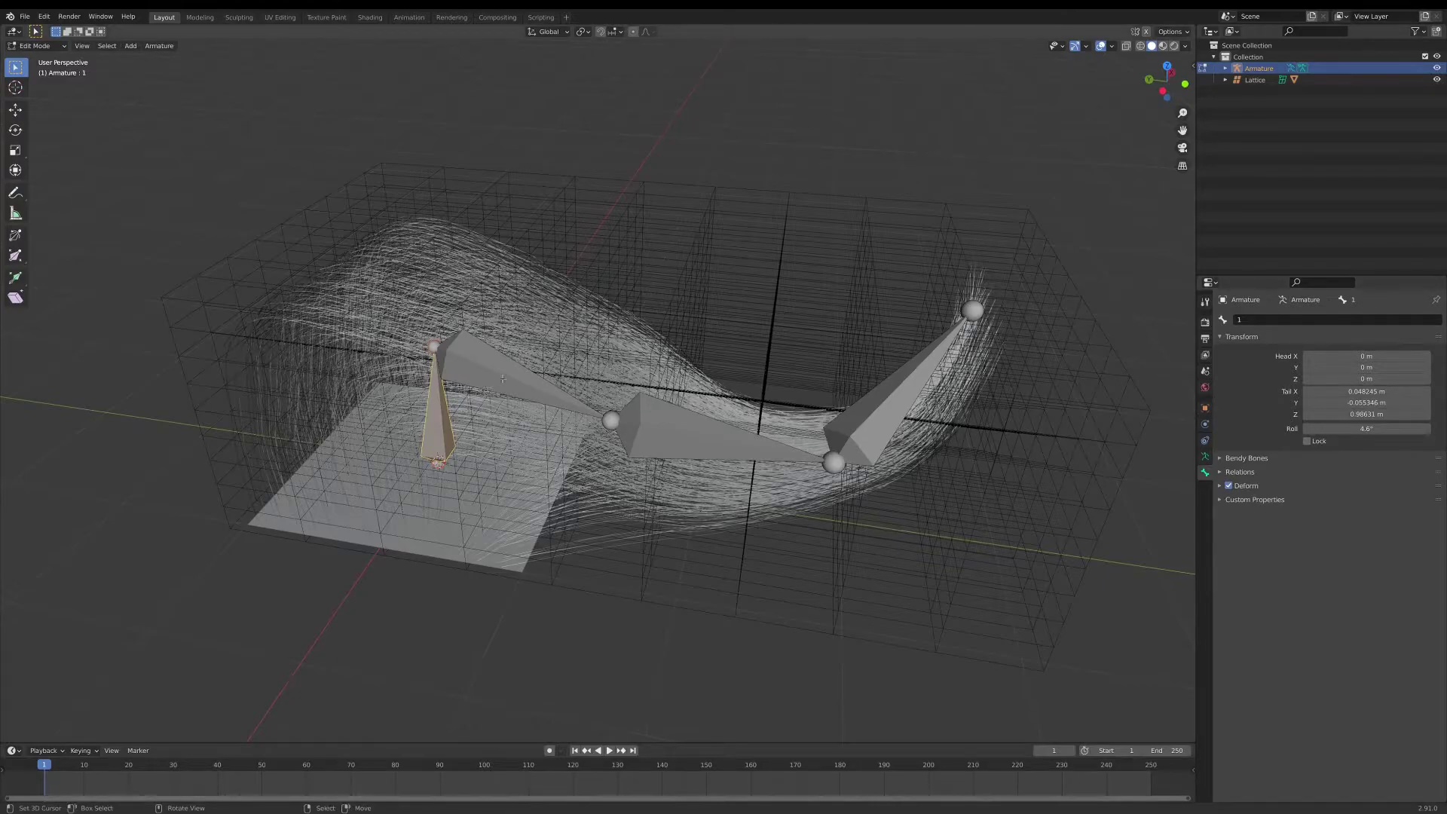
pyautogui.click(503, 378)
pyautogui.click(1287, 318)
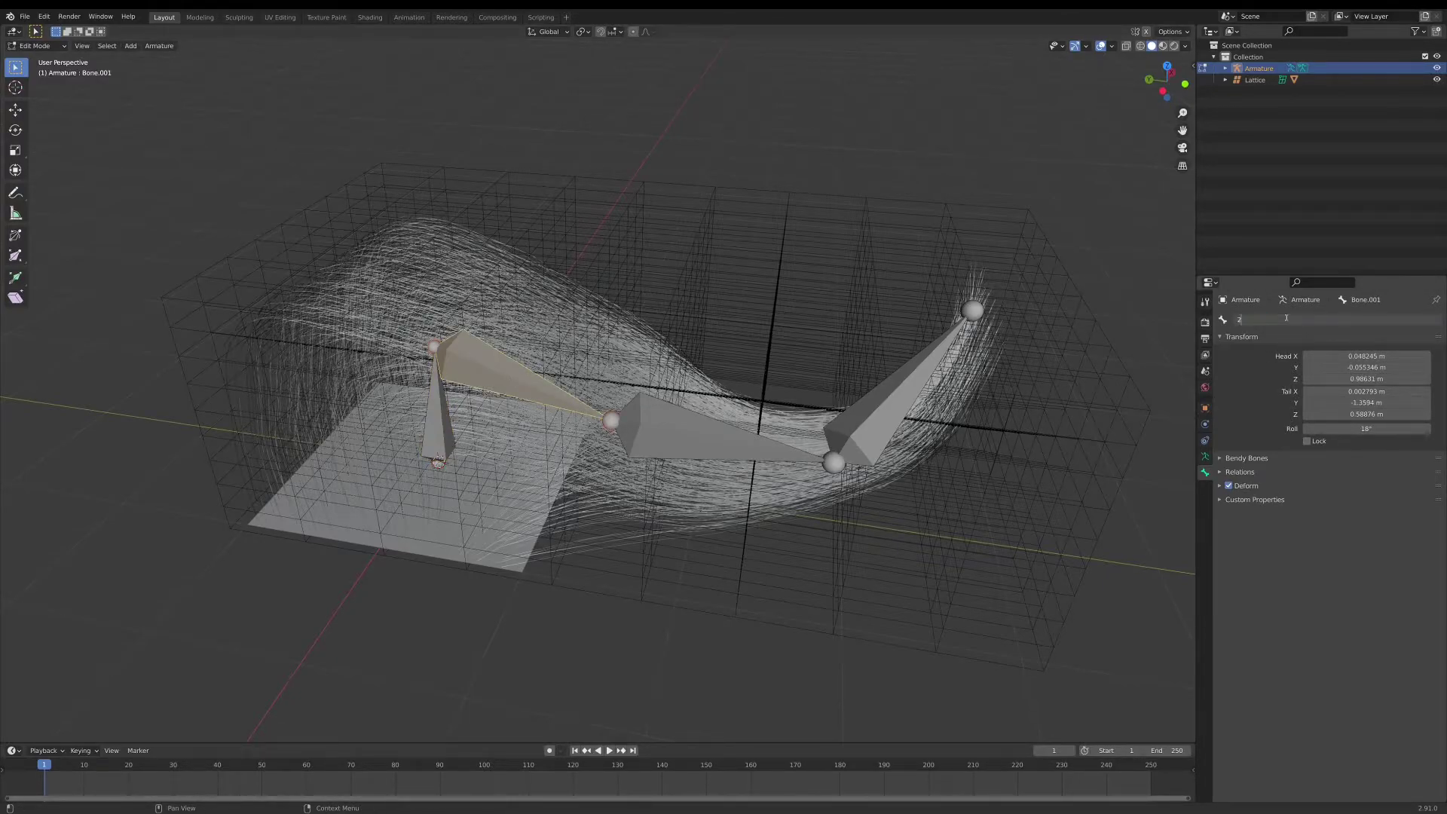
pyautogui.press('Return')
# - Rename the third bone in the chain to 3 and the last bone to 4
pyautogui.click(690, 428)
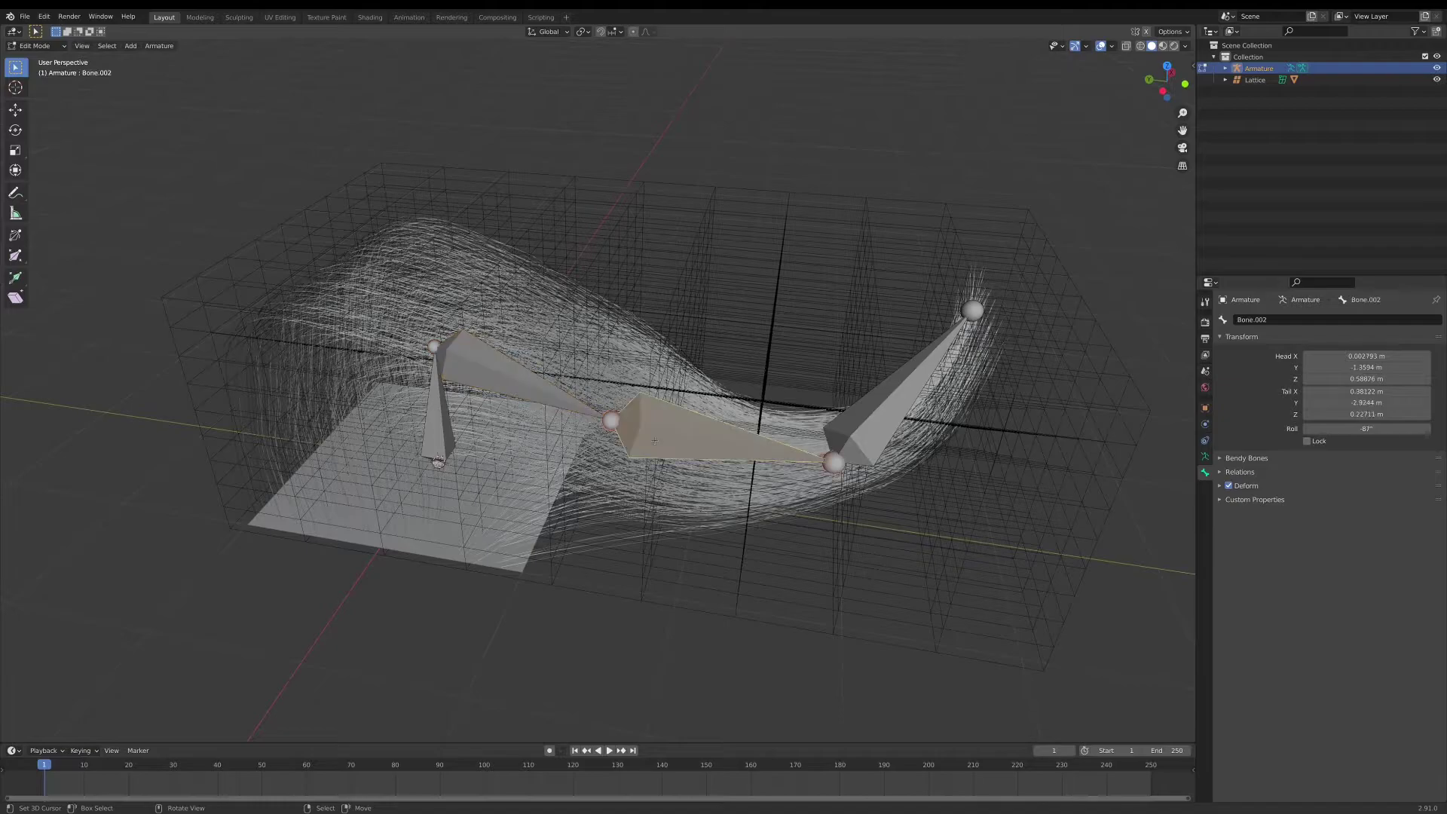
pyautogui.click(1262, 322)
pyautogui.press('Return')
pyautogui.click(893, 385)
pyautogui.click(1265, 320)
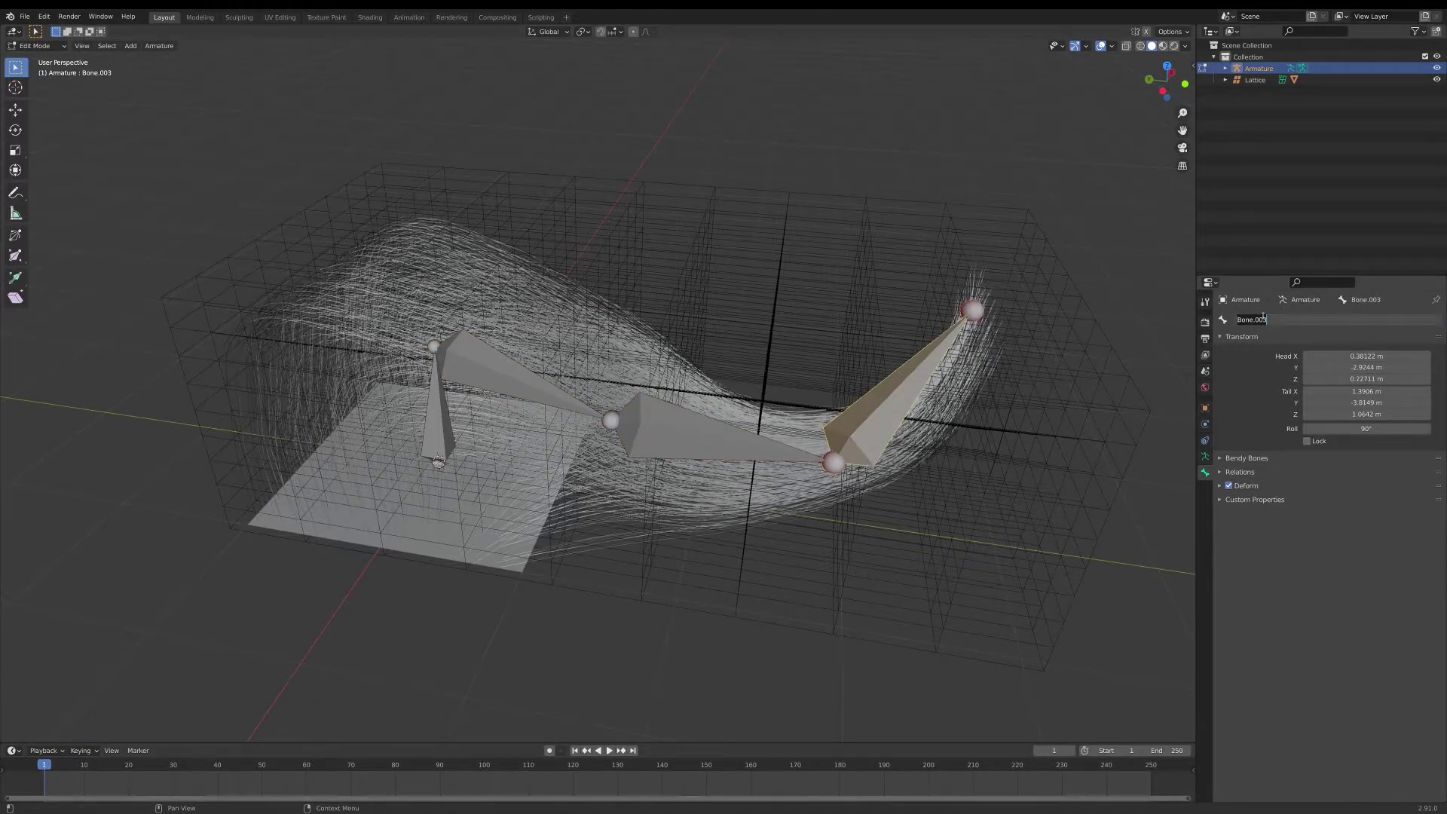
pyautogui.write('4')
pyautogui.press('Return')
# - Leave the armature's Edit Mode, select the lattice, and add four vertex groups to it
pyautogui.moveTo(746, 377); pyautogui.dragTo(772, 358, button='middle')
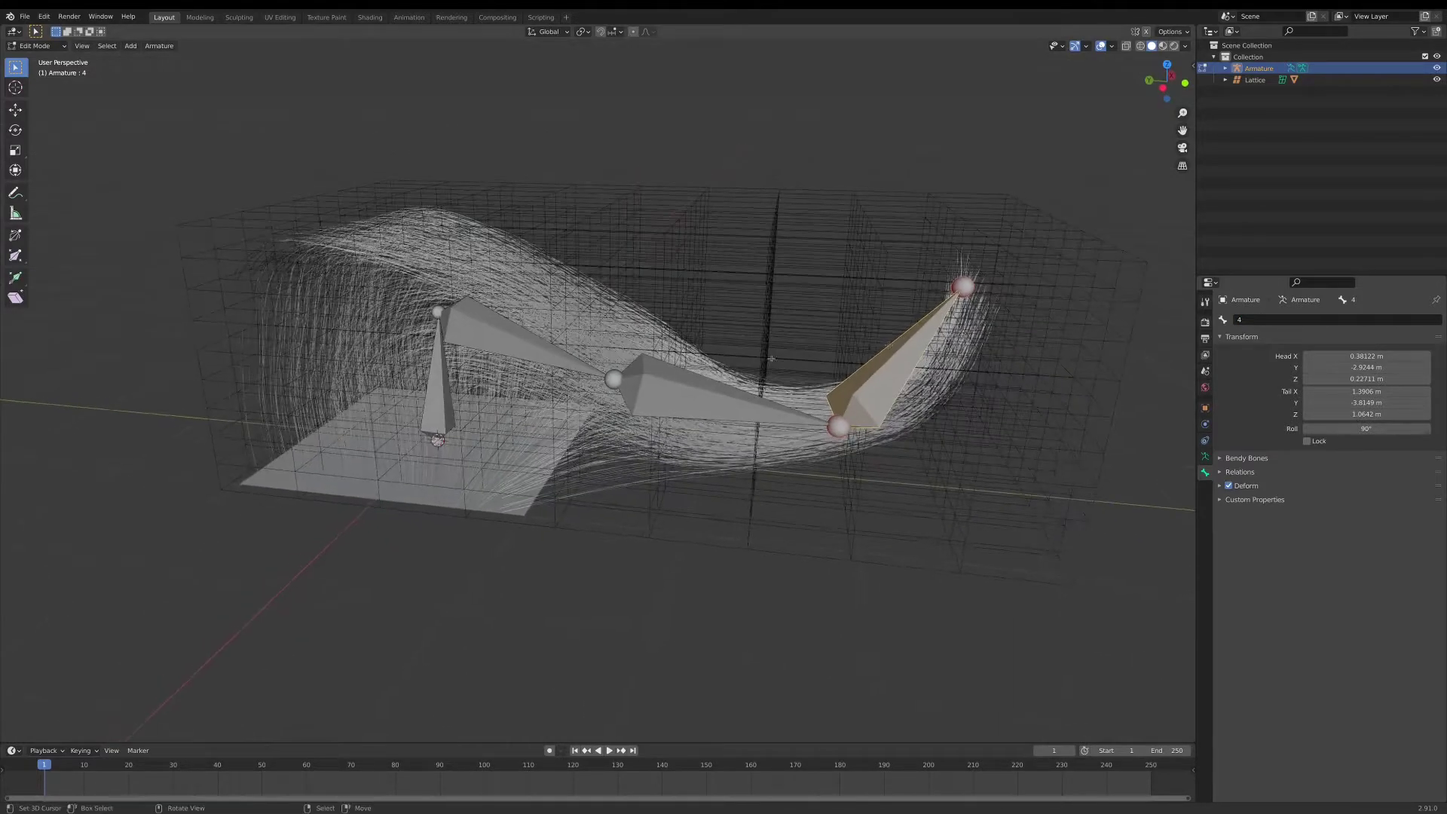
pyautogui.click(34, 46)
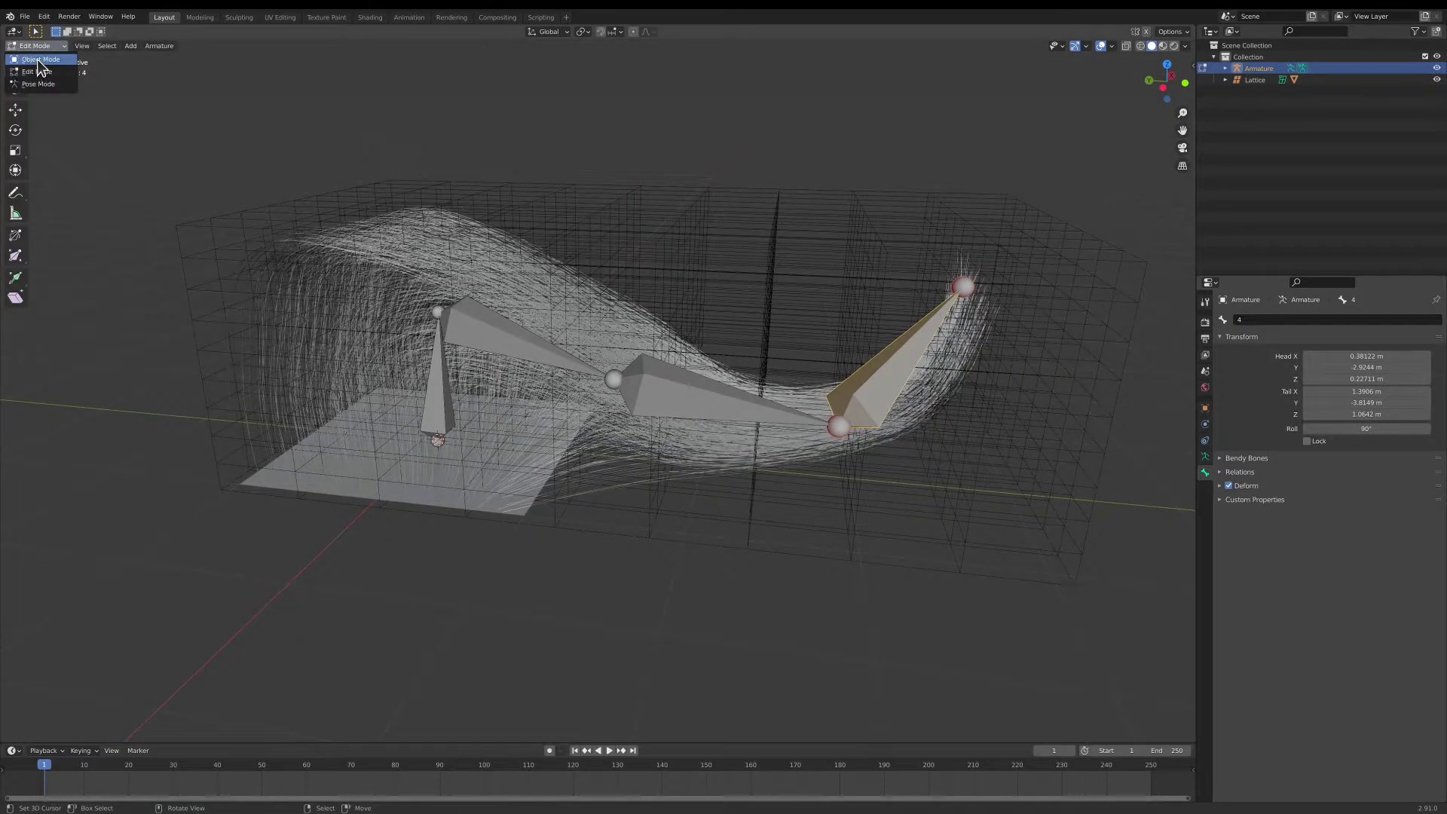
pyautogui.click(37, 60)
pyautogui.click(790, 260)
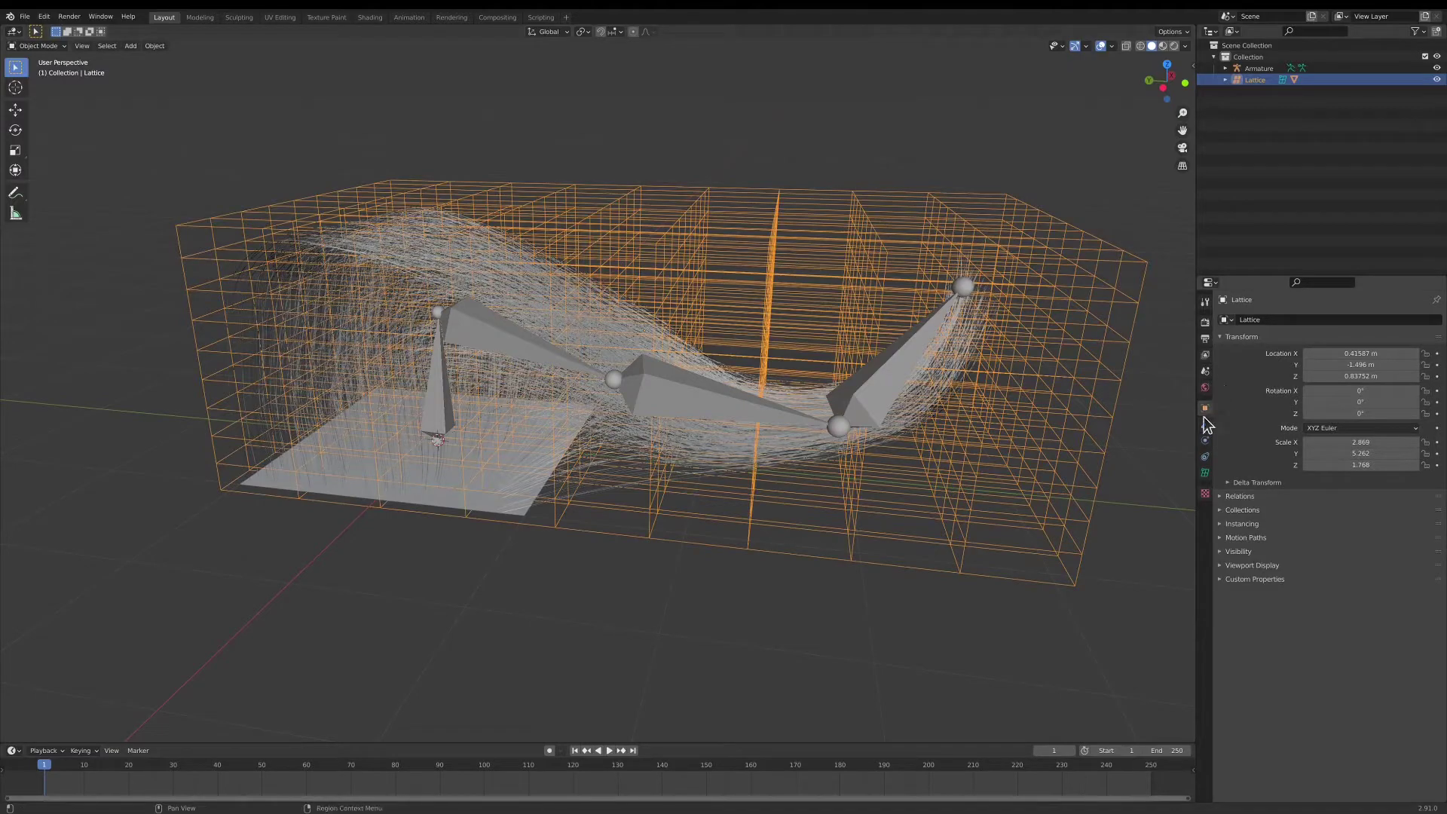
pyautogui.click(1205, 472)
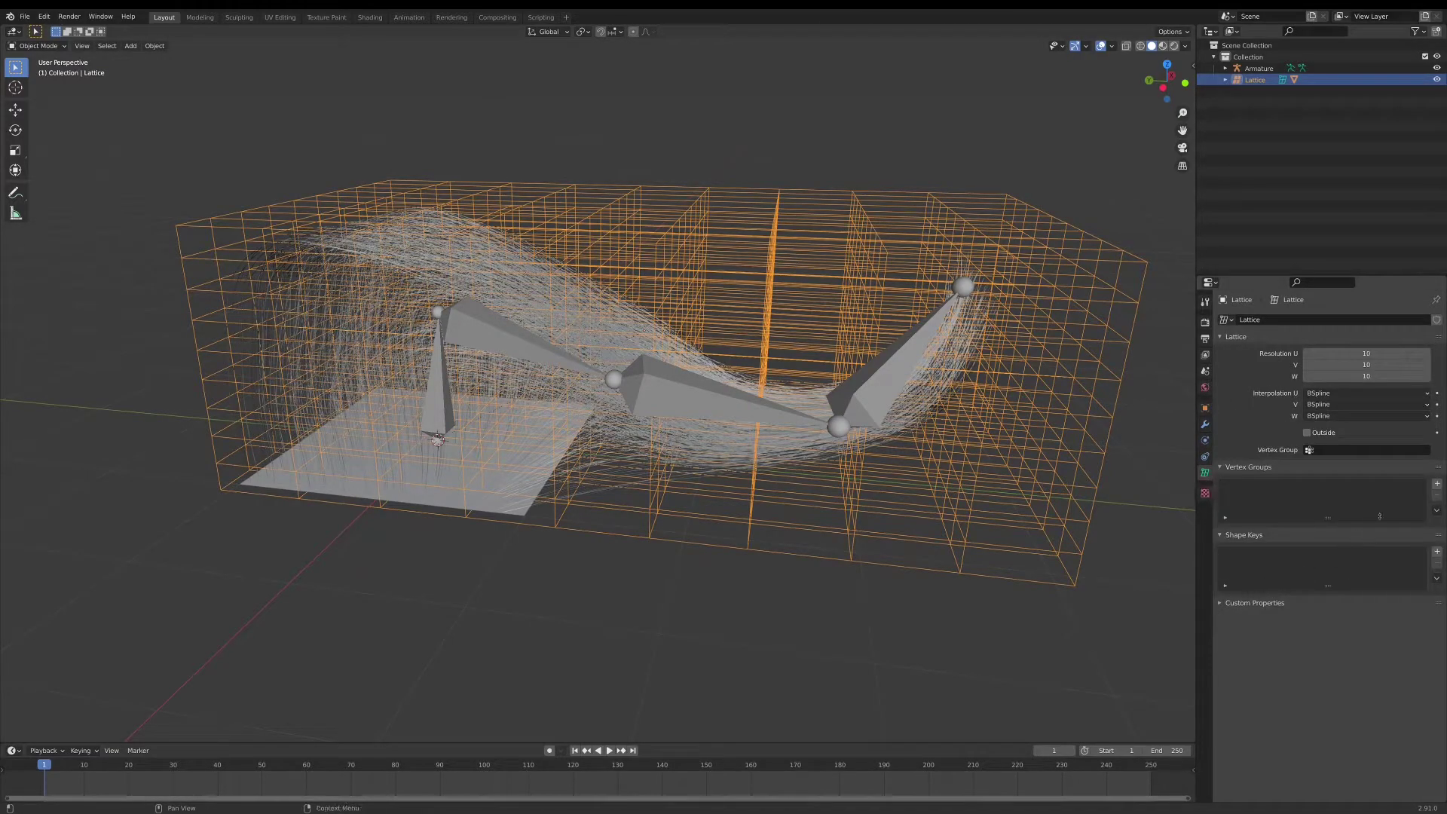
pyautogui.click(1437, 486)
pyautogui.click(1437, 487)
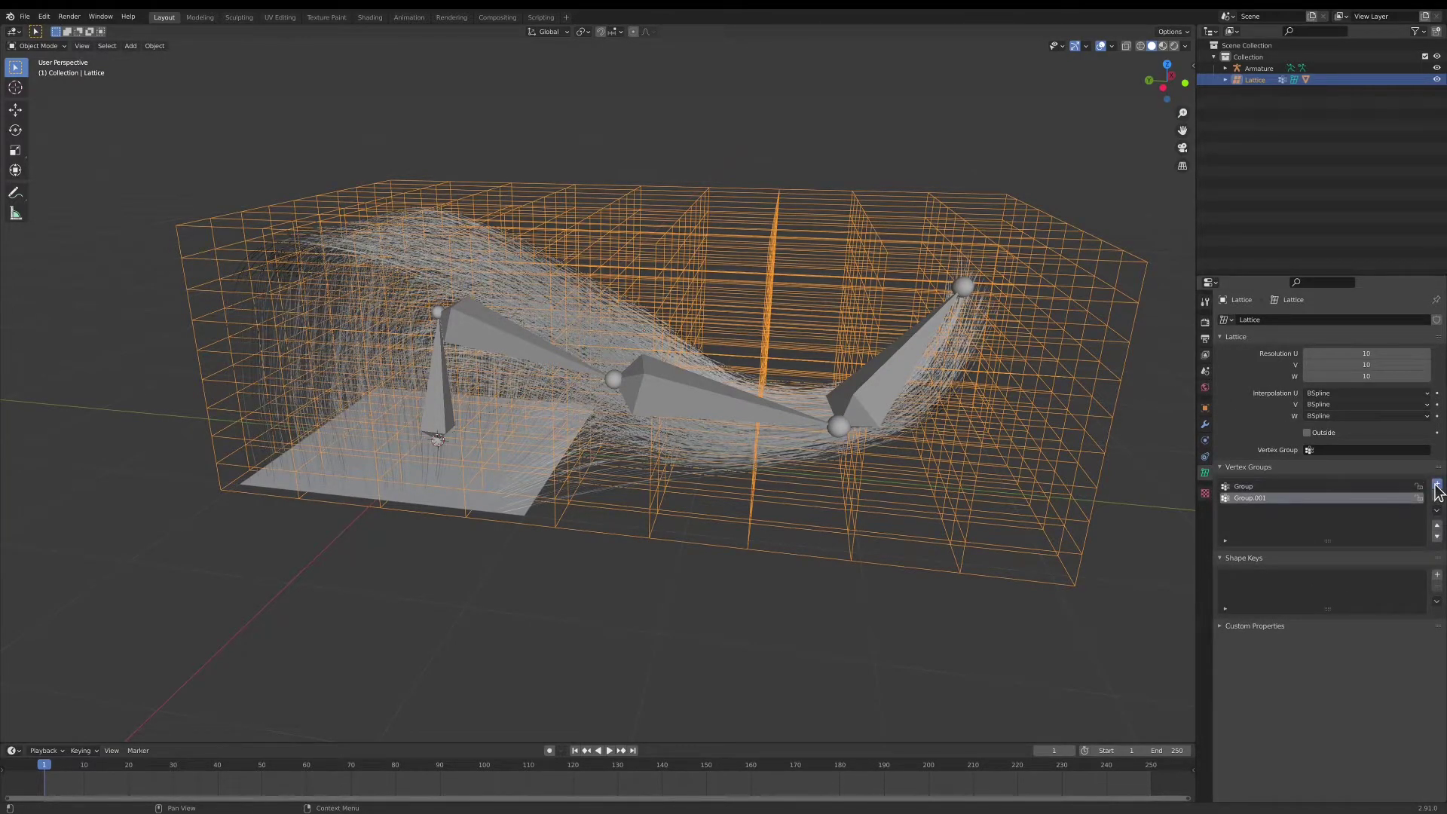
pyautogui.click(1437, 486)
pyautogui.click(1437, 486)
# - Rename the lattice's four vertex groups in order as 1, 2, 3 and 4, matching the bone names
pyautogui.click(1284, 486)
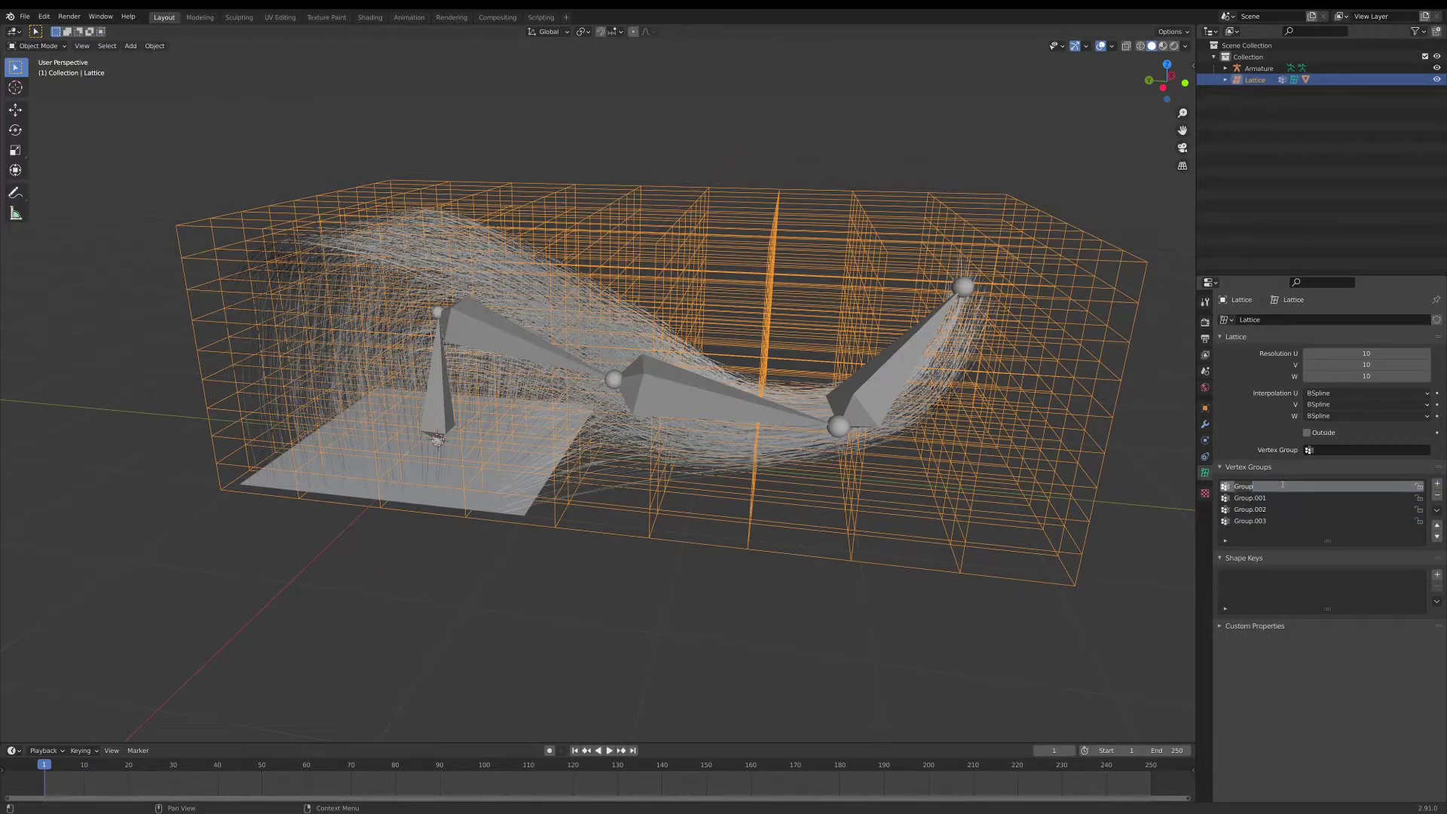
pyautogui.doubleClick(1251, 499)
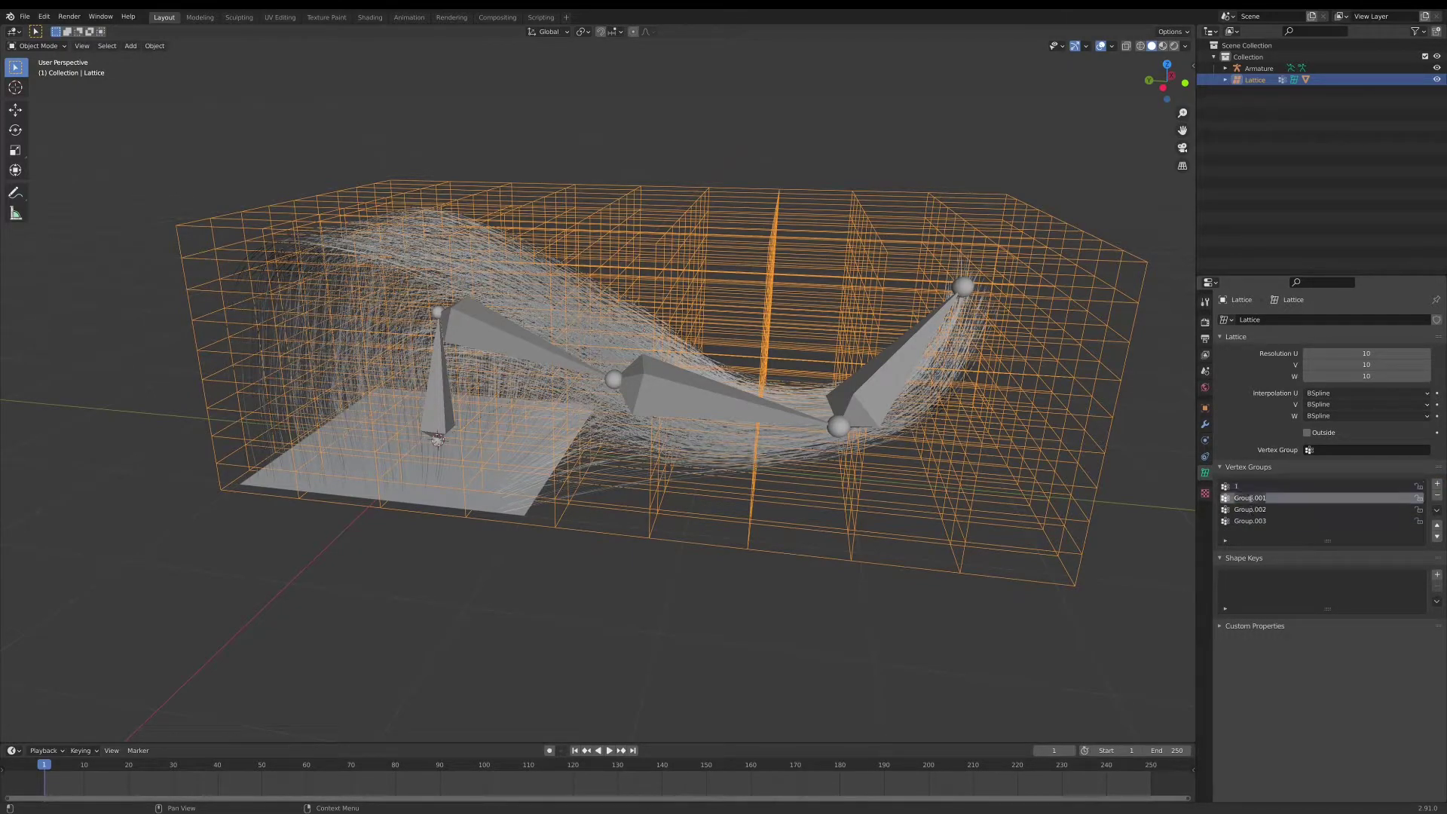
pyautogui.doubleClick(1252, 509)
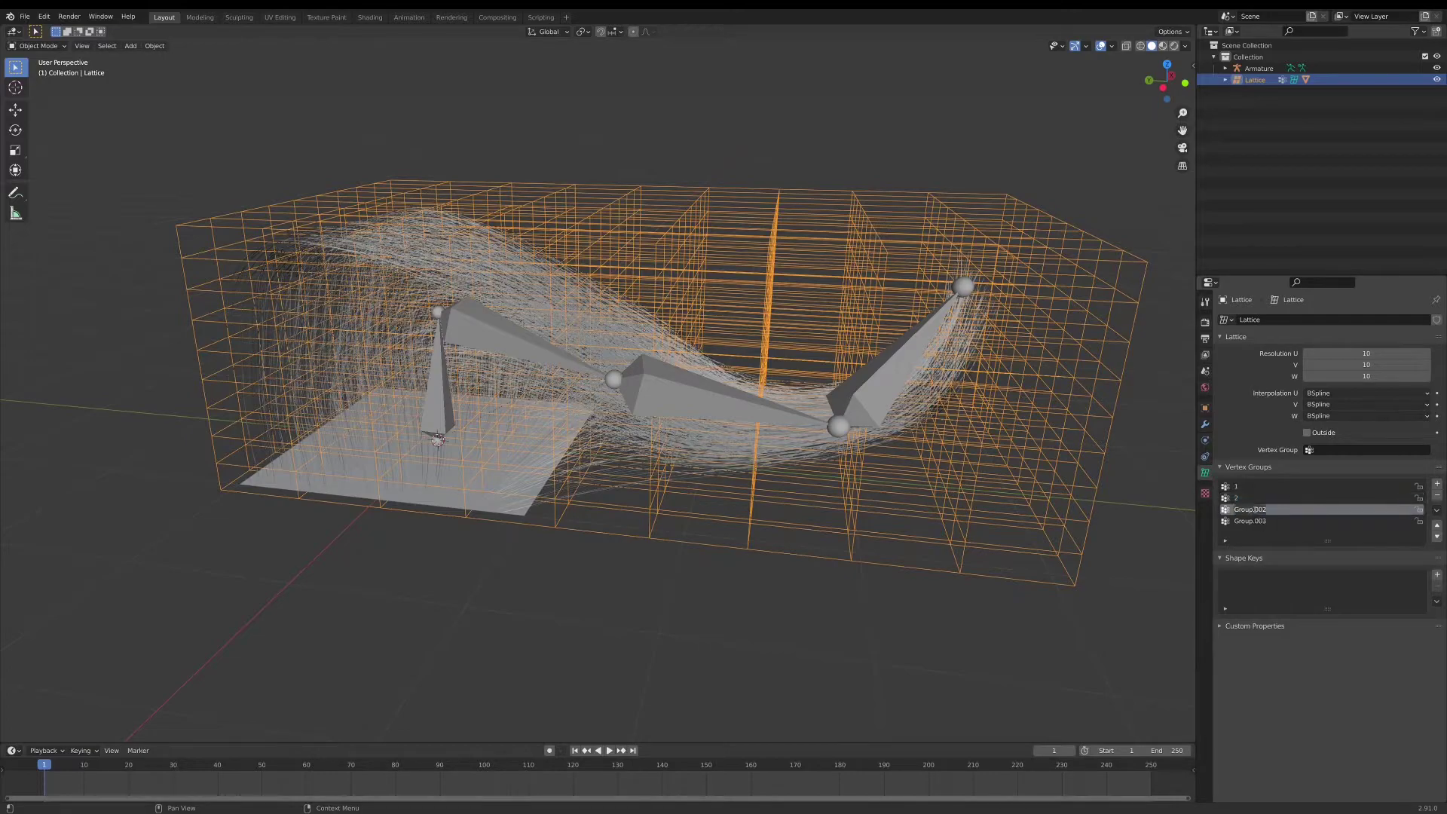
pyautogui.click(1253, 521)
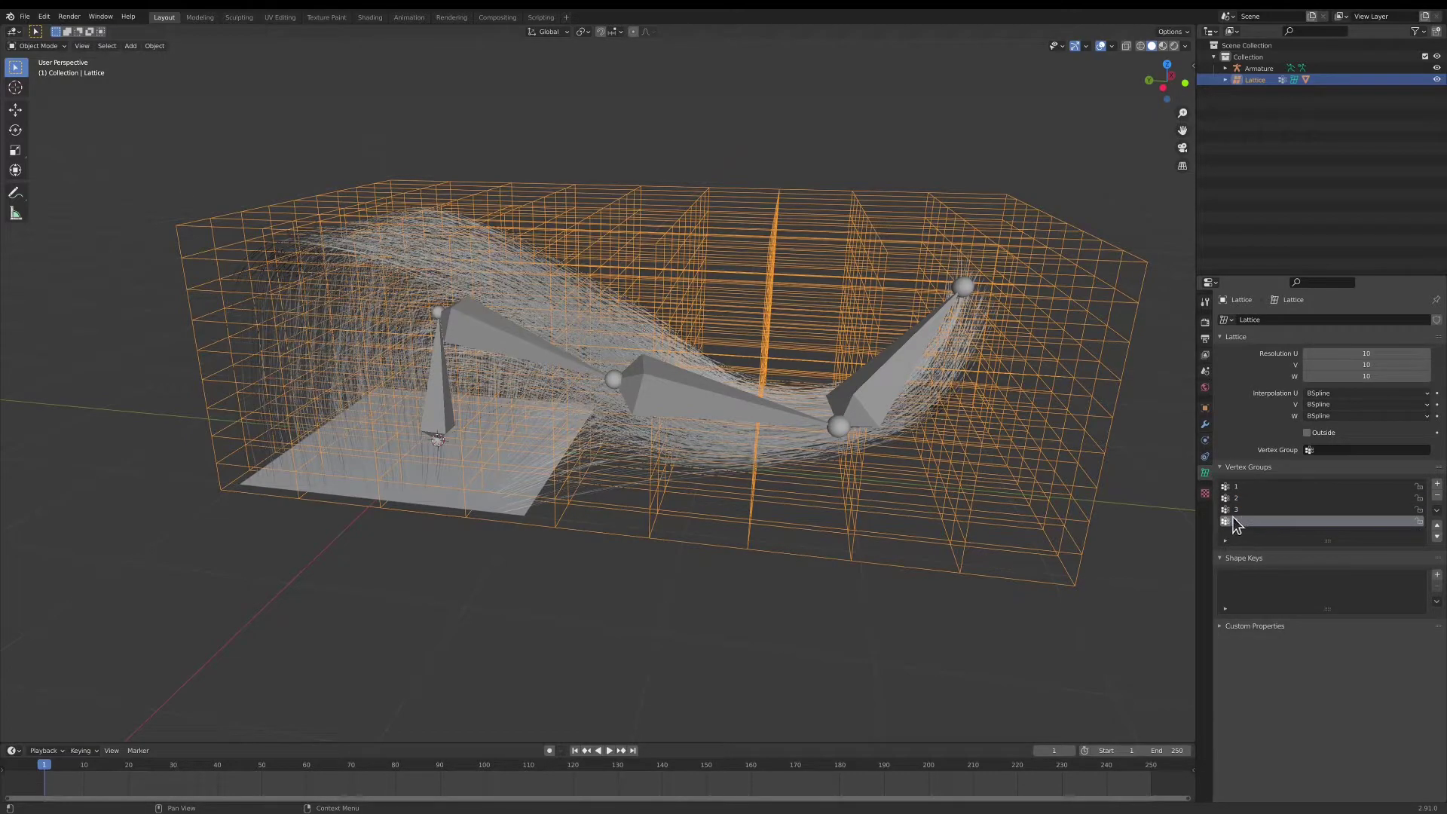
# - Add an Armature modifier to the lattice and set its object to Armature
pyautogui.moveTo(935, 482); pyautogui.dragTo(630, 392, button='middle')
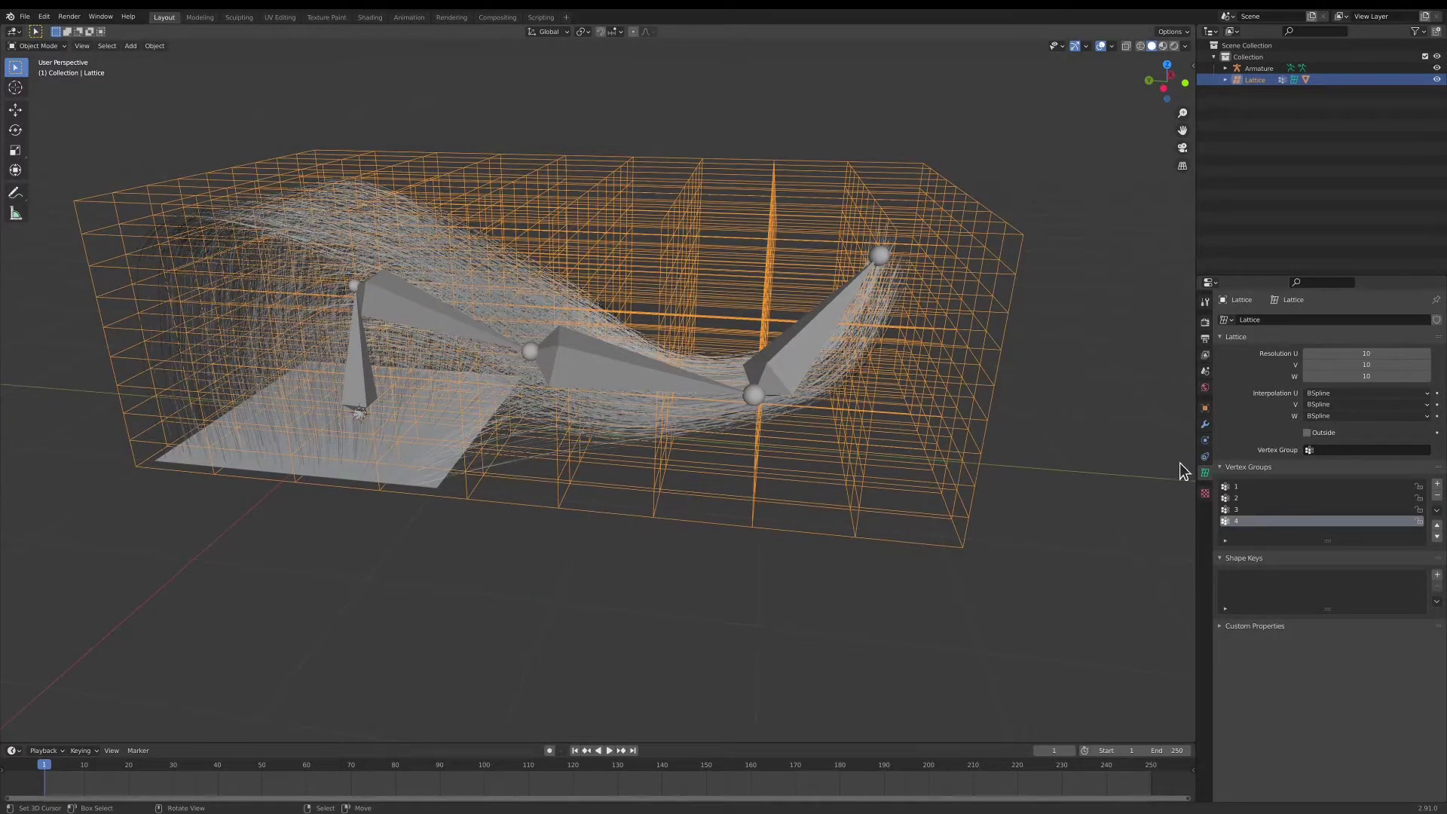
pyautogui.click(1206, 426)
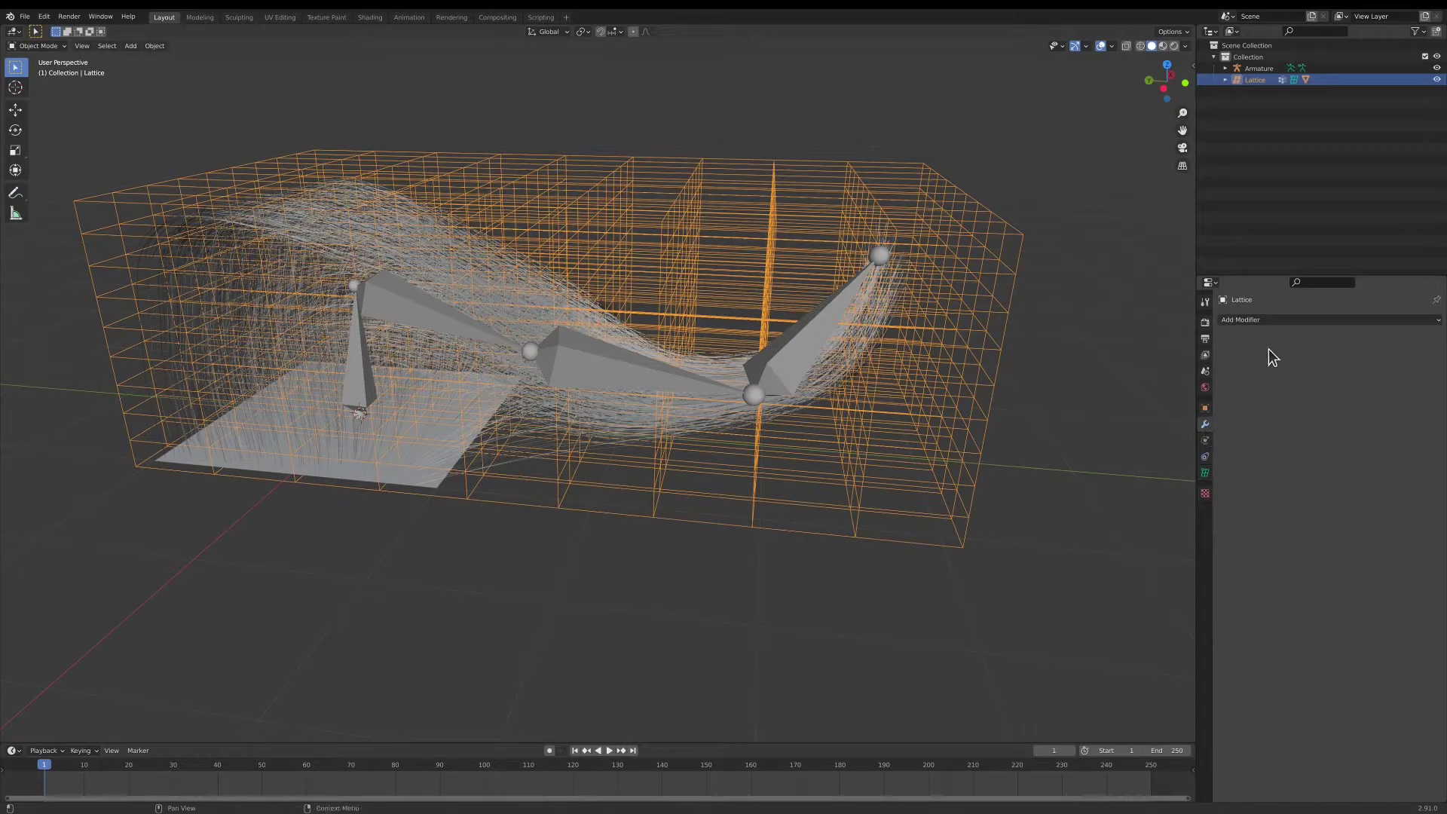
pyautogui.click(1259, 320)
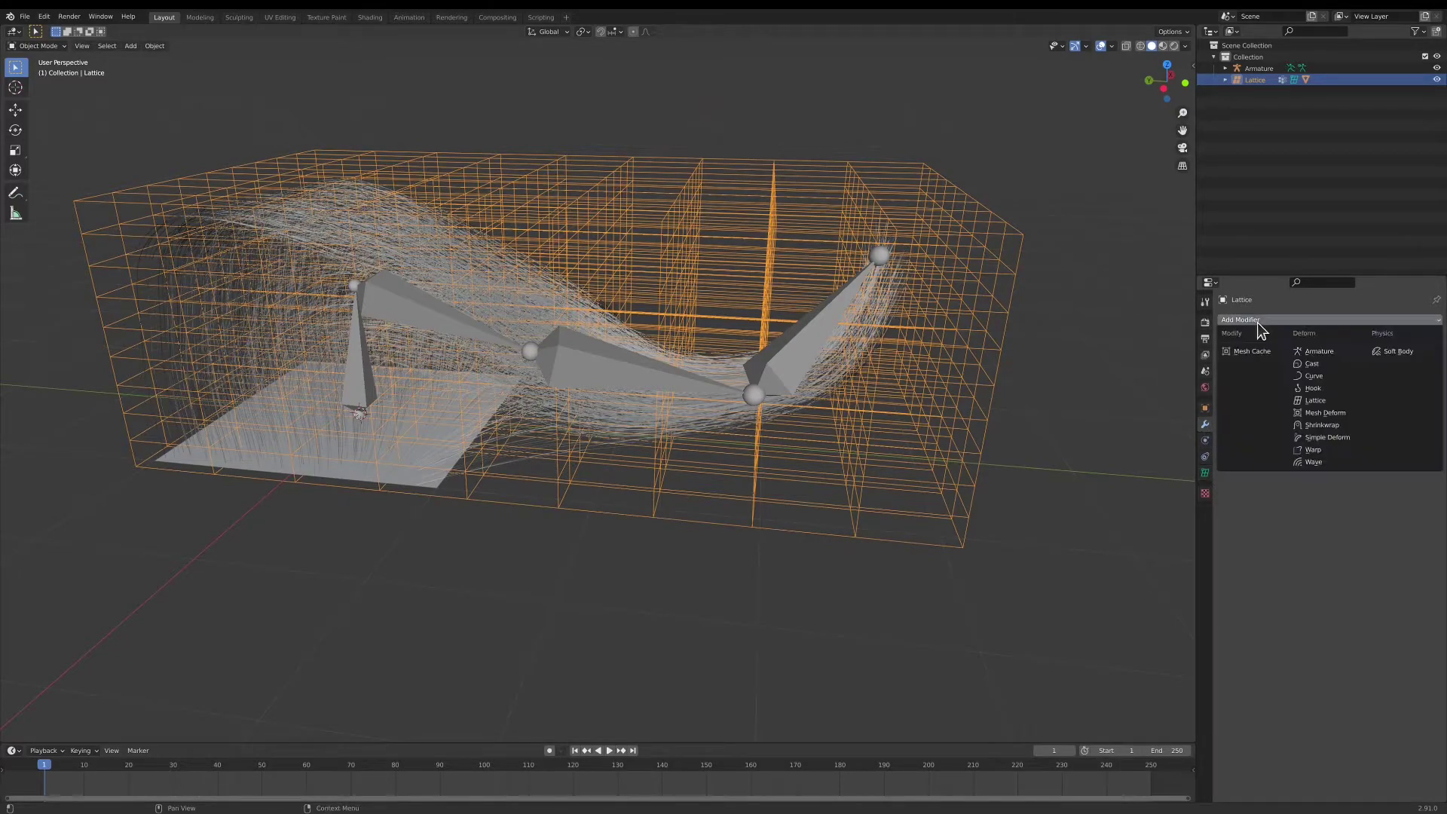
pyautogui.click(1308, 352)
pyautogui.click(1422, 356)
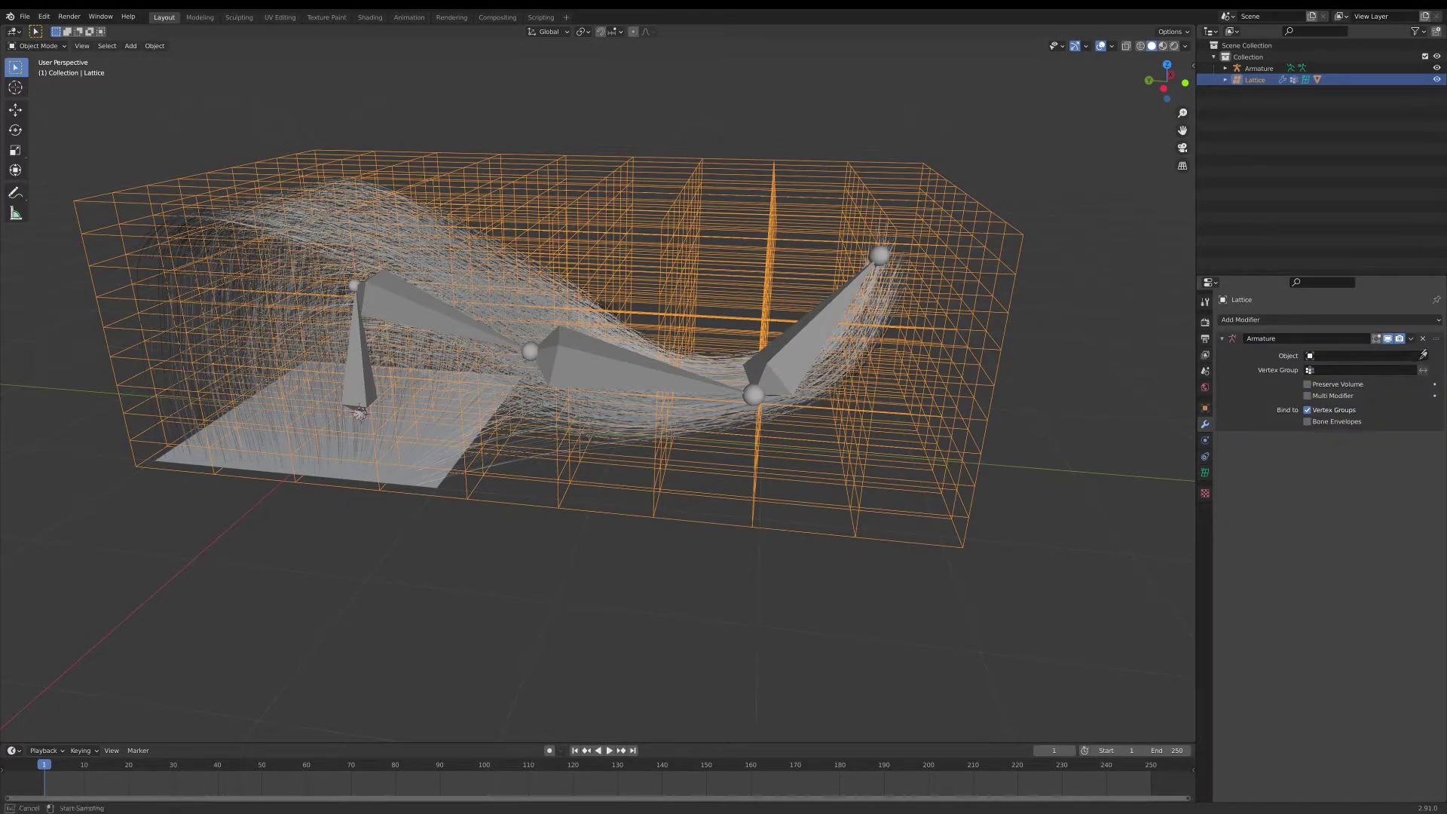
pyautogui.click(1265, 67)
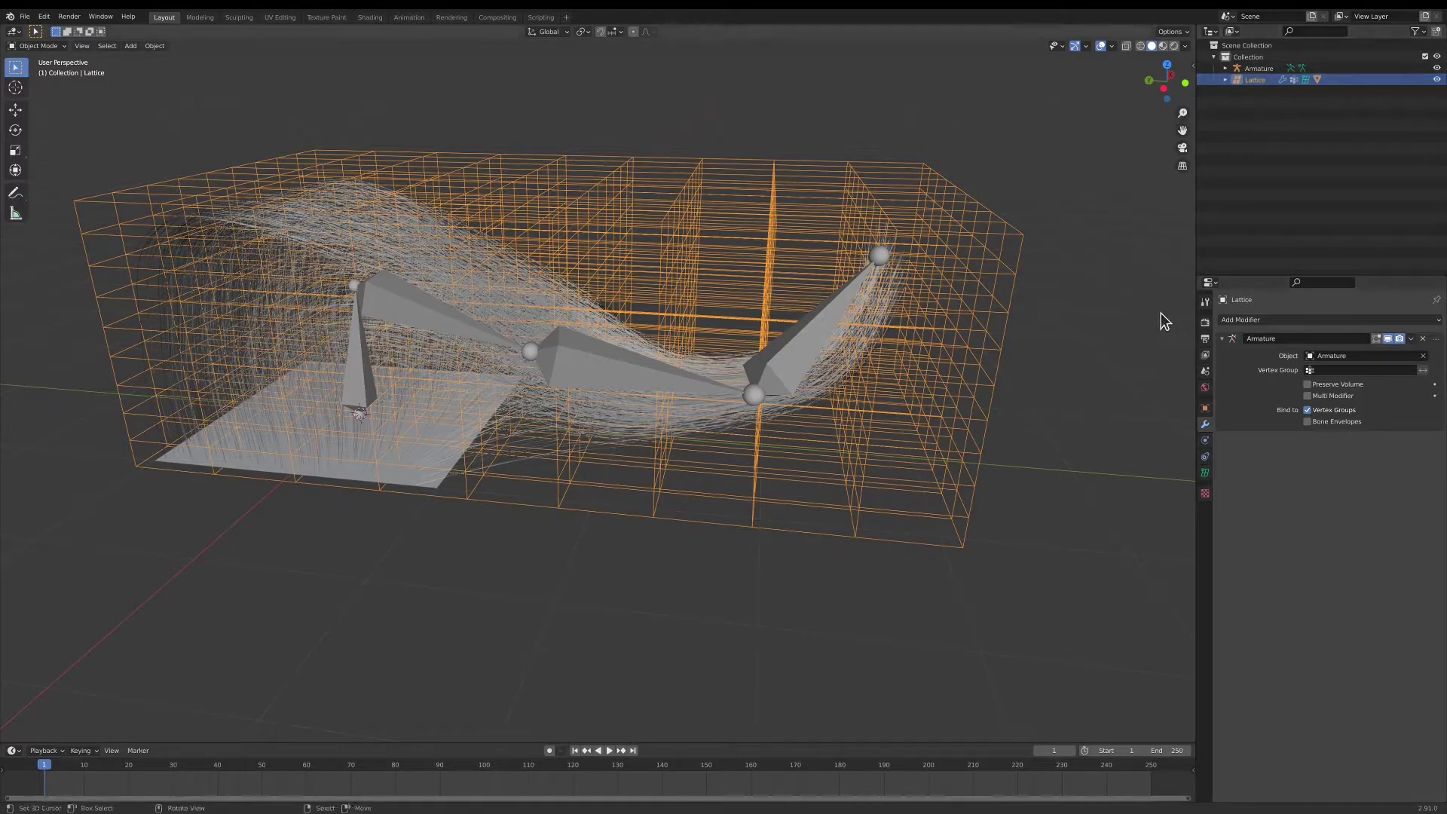
# - In top view, box-select the three lattice rows around the last bone and assign their points to vertex group 4 with weight 1.000
pyautogui.moveTo(988, 377); pyautogui.dragTo(967, 294, button='middle')
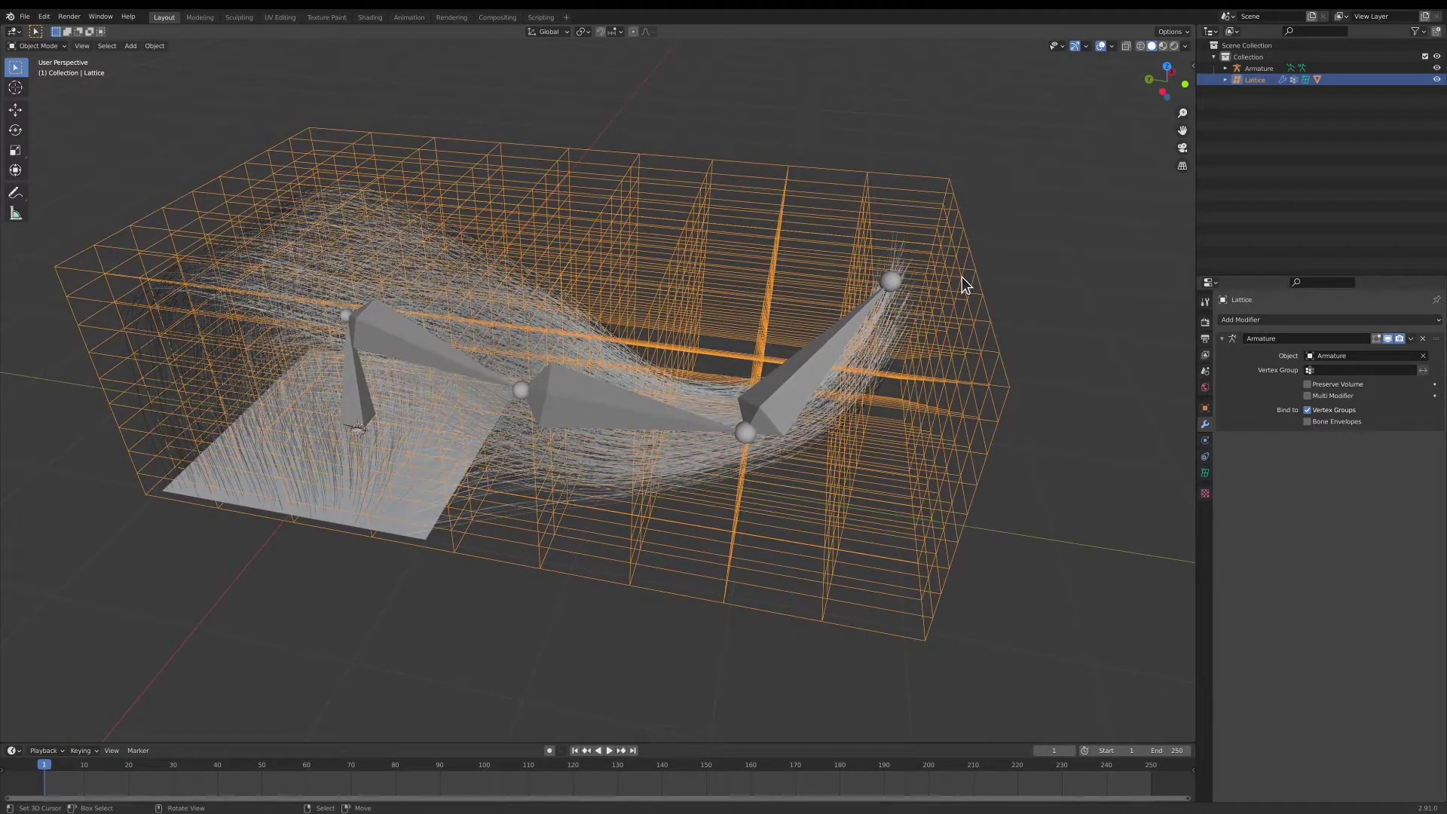
pyautogui.press('Tab')
pyautogui.press('KP_7')
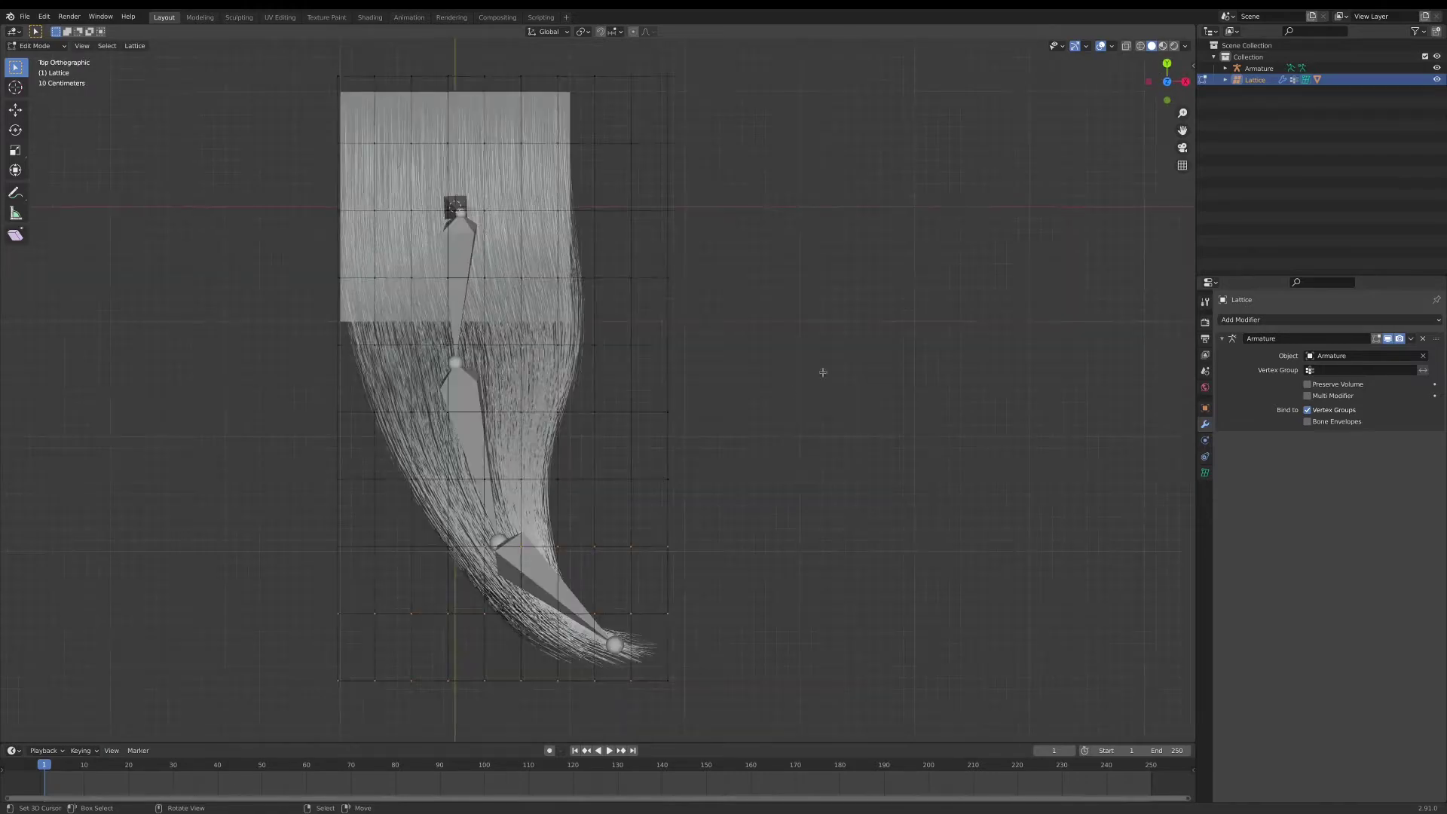
pyautogui.keyDown('shift'); pyautogui.moveTo(820, 371); pyautogui.dragTo(807, 213, button='middle'); pyautogui.keyUp('shift')
pyautogui.press('b')
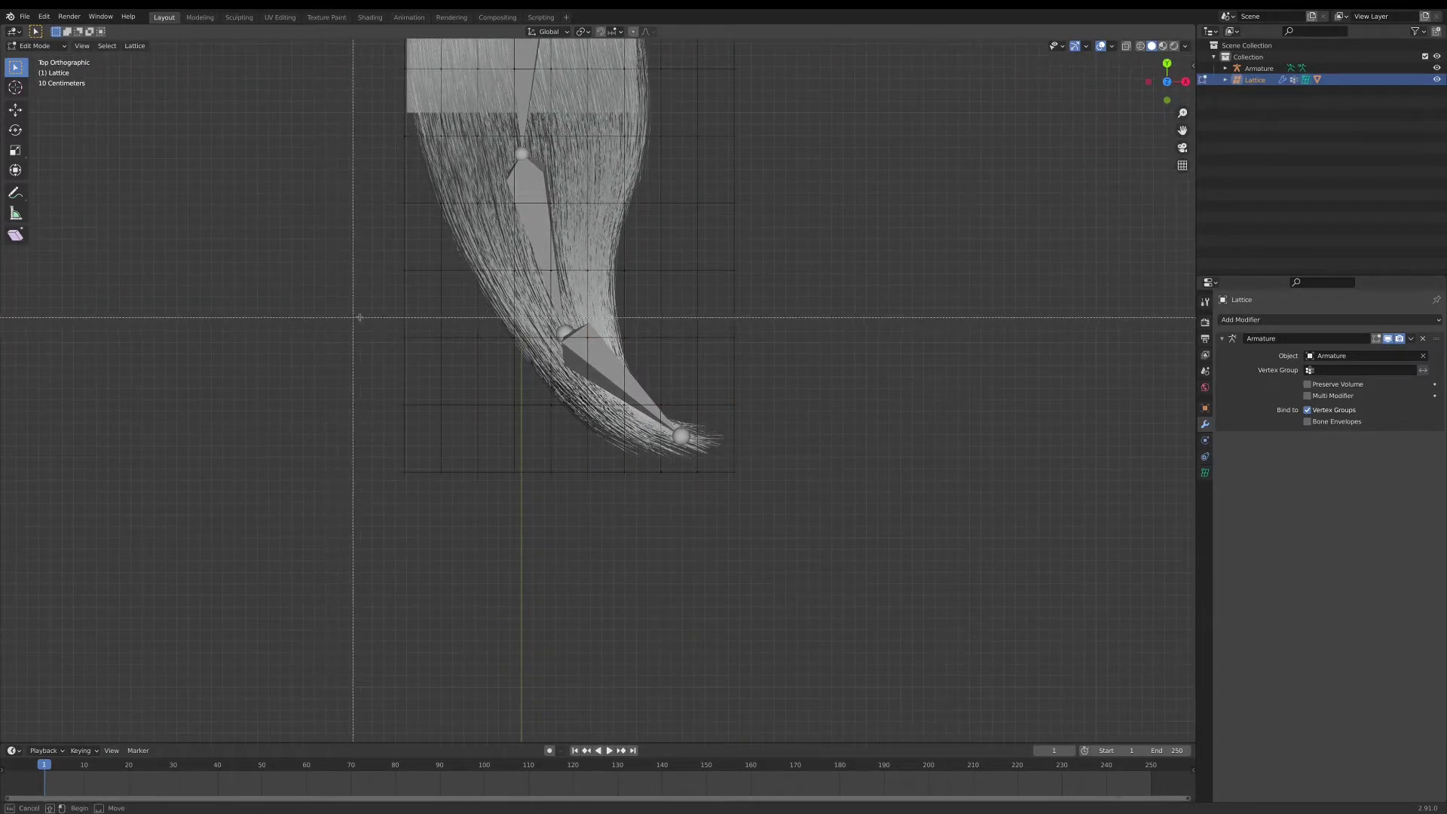
pyautogui.moveTo(360, 317); pyautogui.dragTo(828, 502)
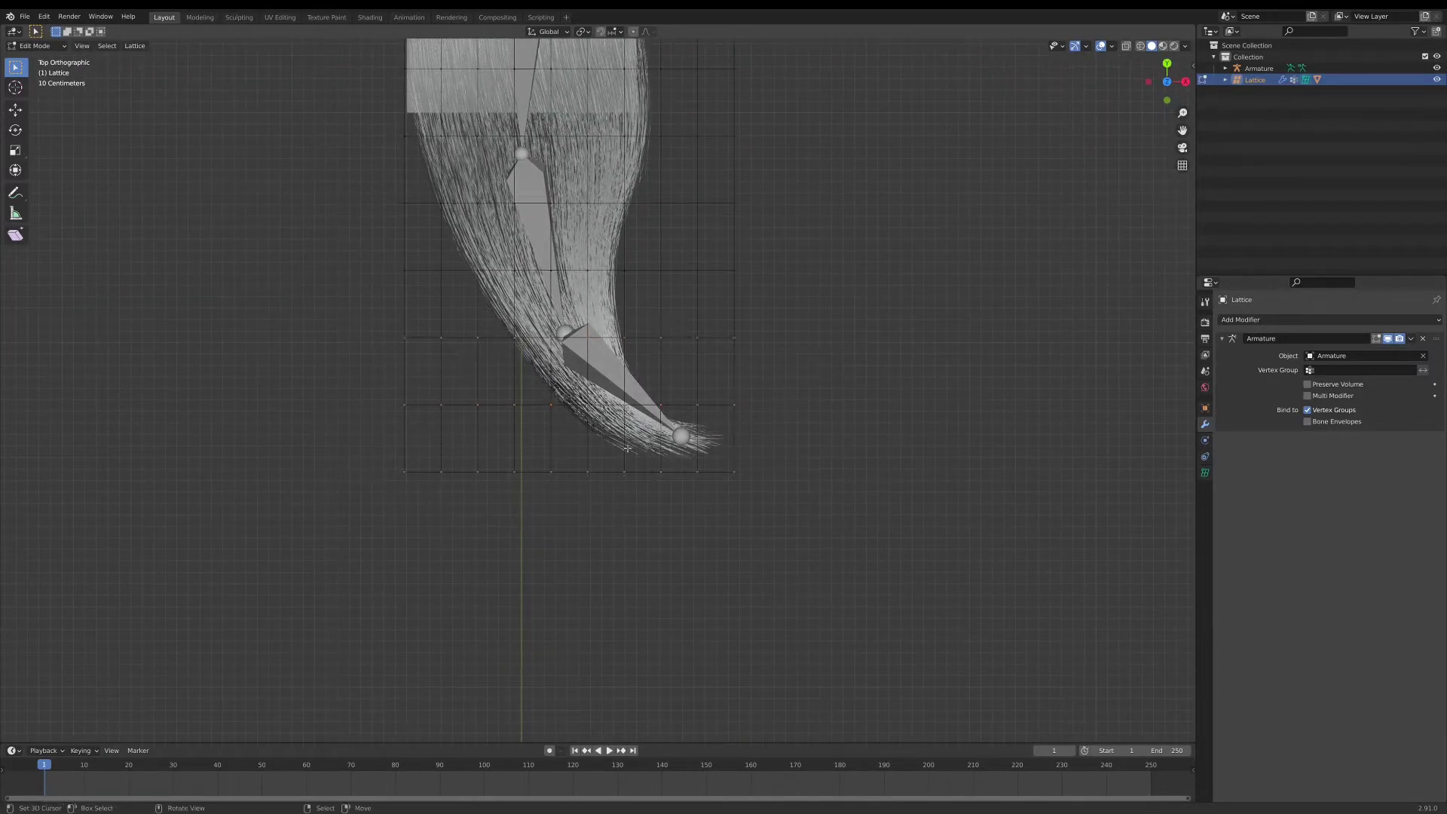
pyautogui.click(1206, 473)
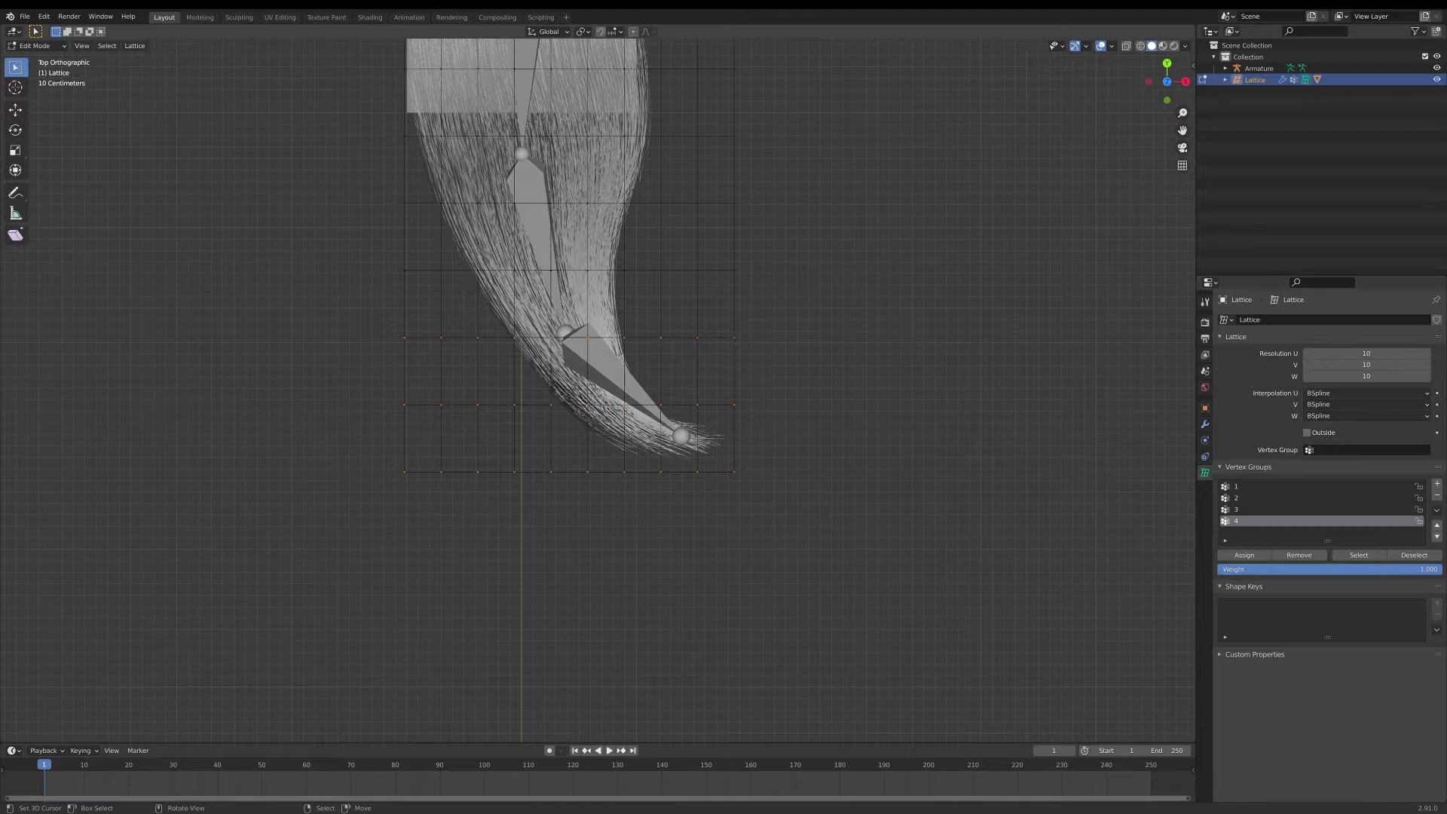
pyautogui.scroll(1, 585, 363)
pyautogui.keyDown('shift'); pyautogui.moveTo(585, 363); pyautogui.dragTo(624, 432, button='middle'); pyautogui.keyUp('shift')
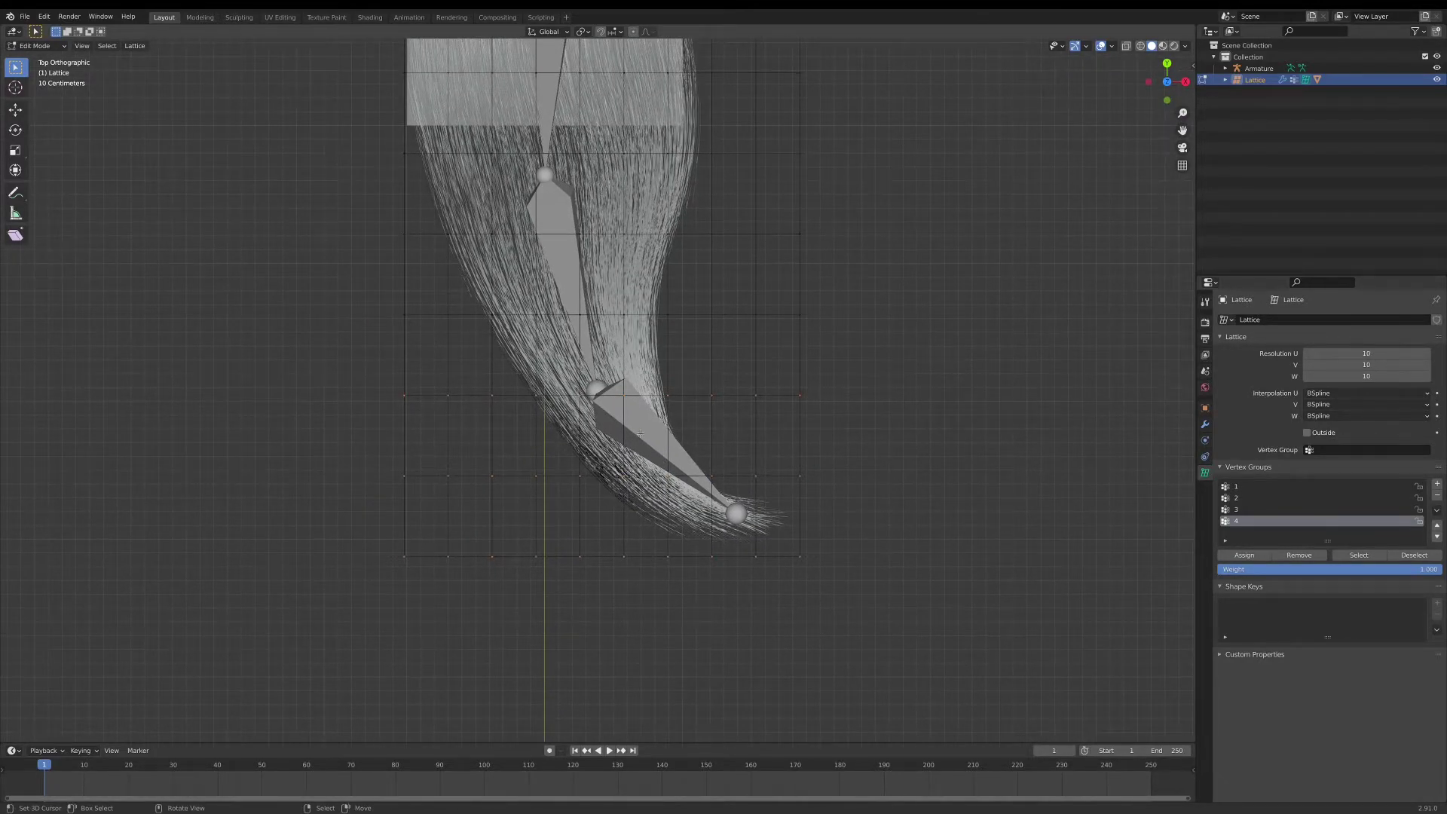
pyautogui.click(1249, 560)
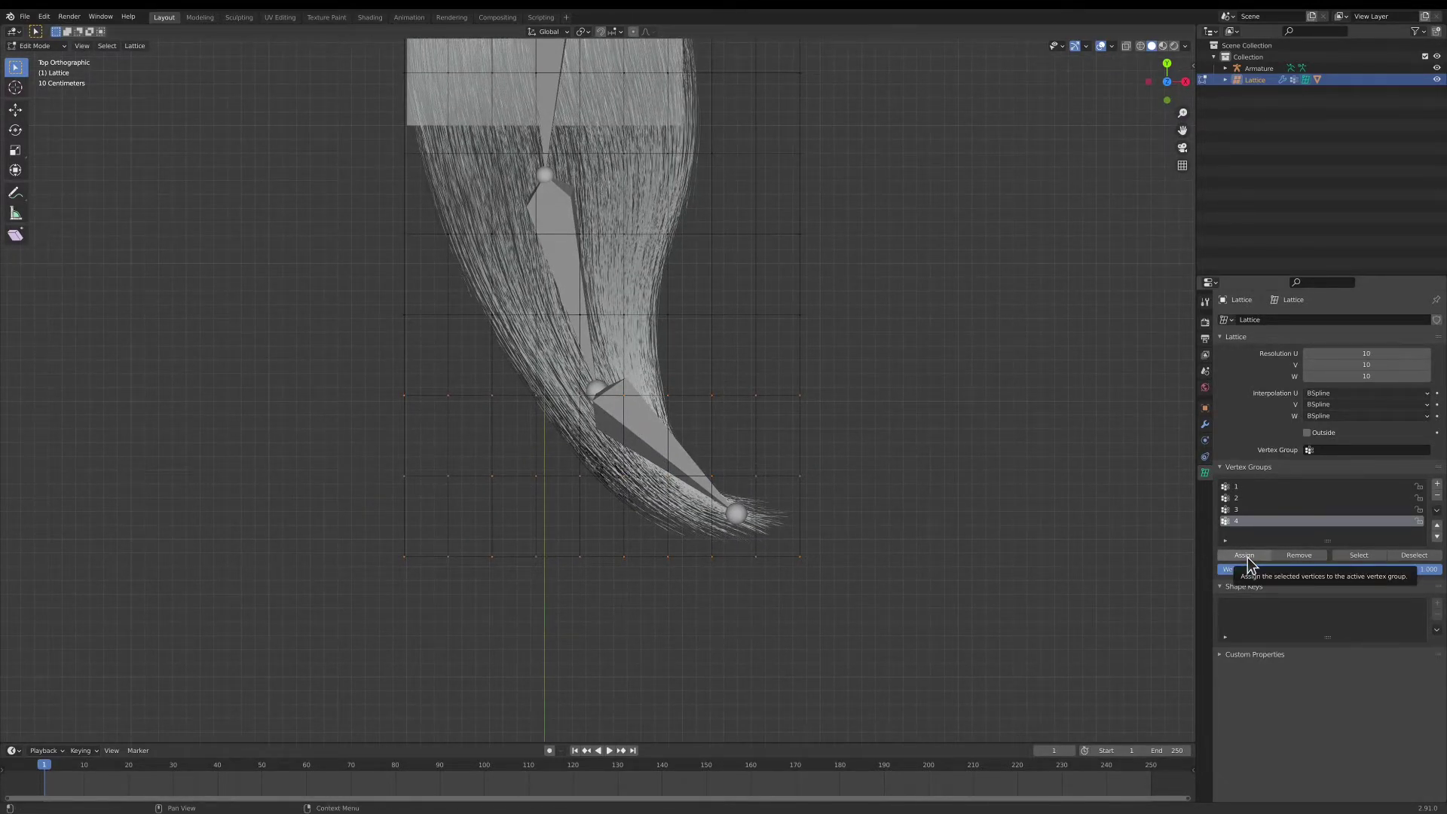
# - Assign the selected end rows to vertex group 4, and assign the next two lattice rows along the third bone to group 3
pyautogui.click(1249, 559)
pyautogui.keyDown('shift'); pyautogui.moveTo(766, 388); pyautogui.dragTo(780, 468, button='middle'); pyautogui.keyUp('shift')
pyautogui.scroll(-2, 780, 469)
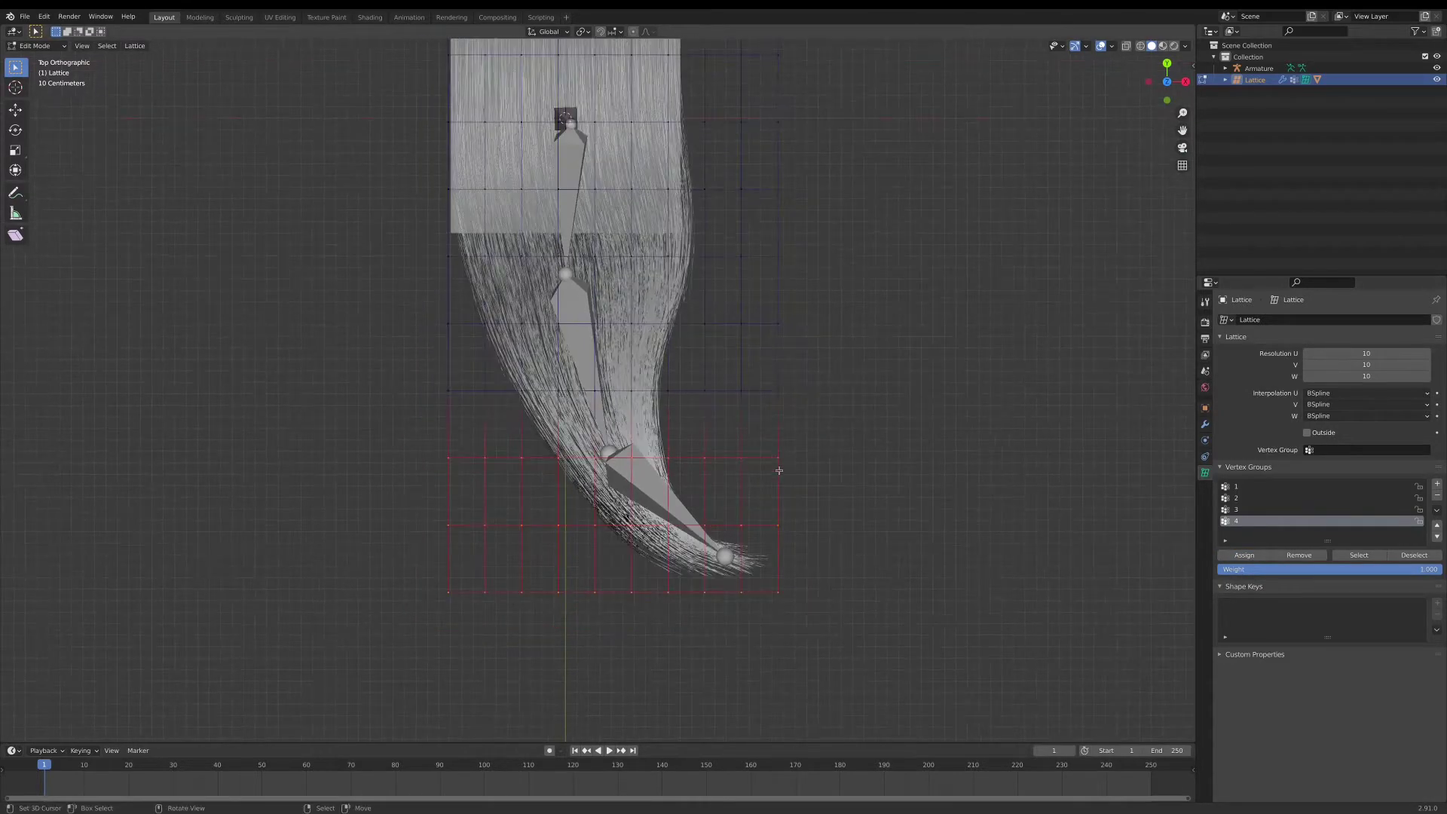
pyautogui.moveTo(428, 285); pyautogui.dragTo(864, 411)
pyautogui.click(1246, 510)
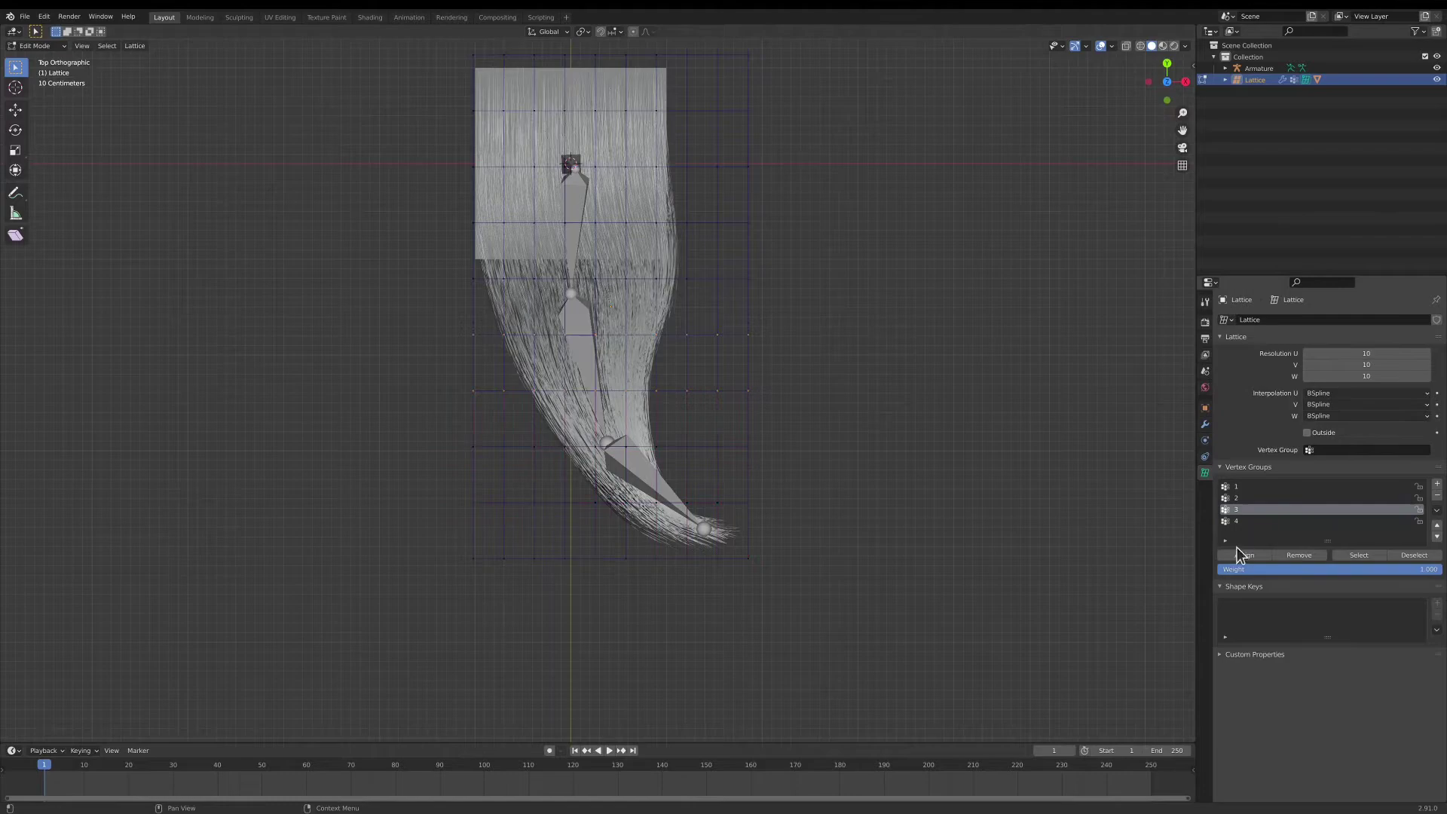
pyautogui.click(1240, 556)
# - Select the two lattice rows along the second bone and assign their points to vertex group 2 with weight 1.000
pyautogui.scroll(1, 745, 450)
pyautogui.keyDown('shift'); pyautogui.moveTo(745, 451); pyautogui.dragTo(755, 478, button='middle'); pyautogui.keyUp('shift')
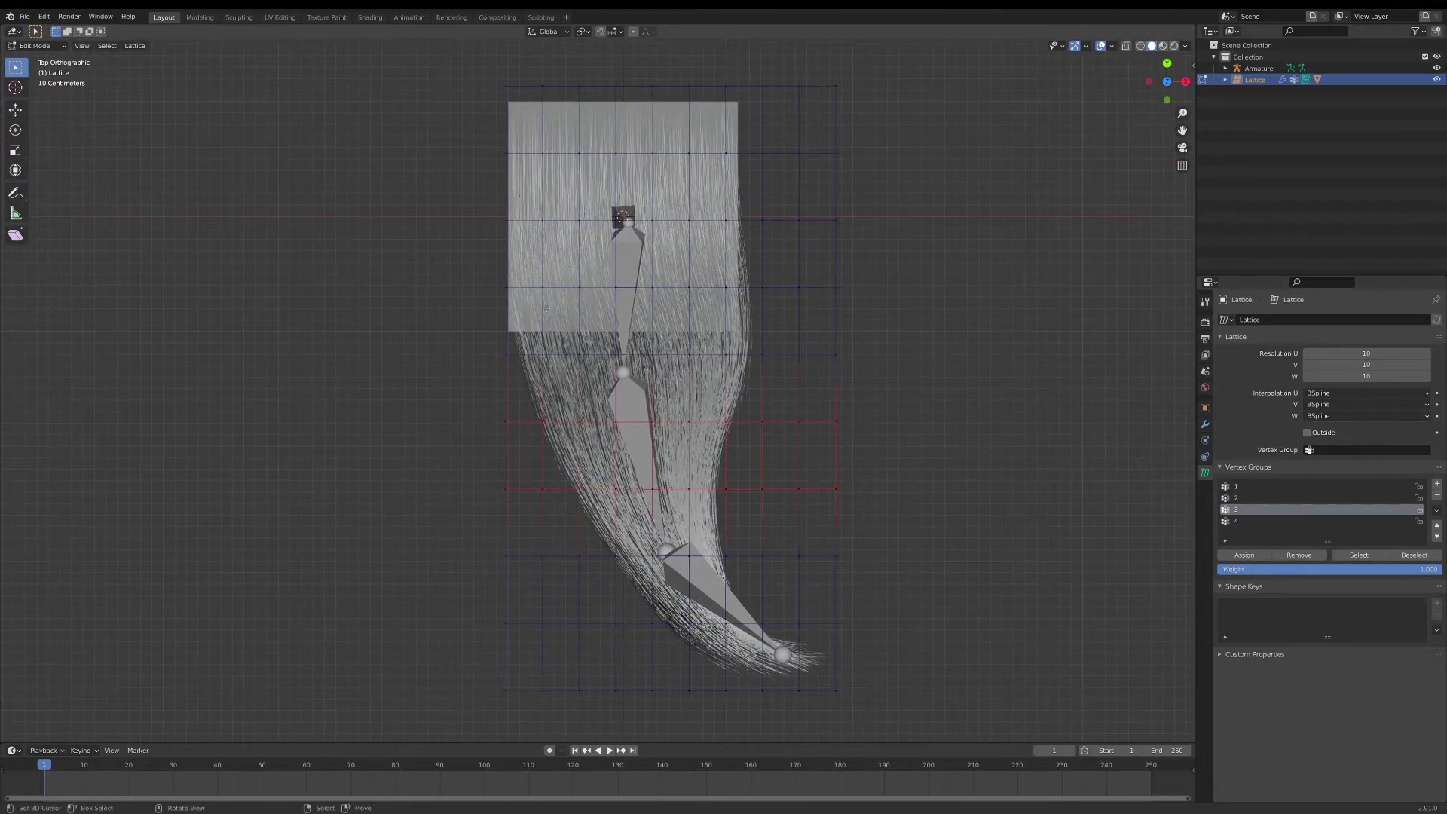
pyautogui.click(1242, 499)
pyautogui.click(1253, 557)
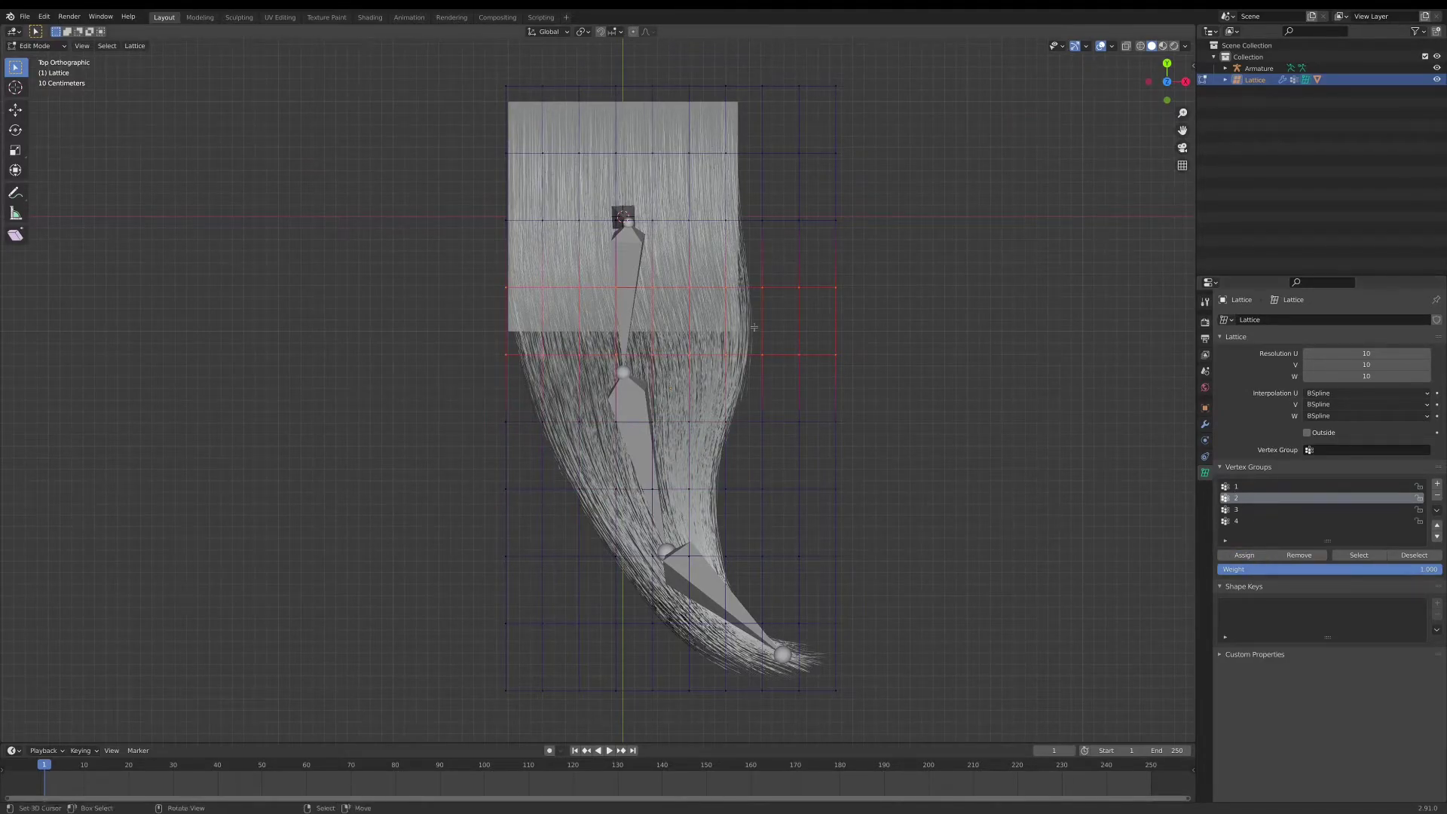
# - Box-select the remaining three lattice rows around the root bone from the side and assign them to vertex group 1
pyautogui.moveTo(754, 328); pyautogui.dragTo(684, 405, button='middle')
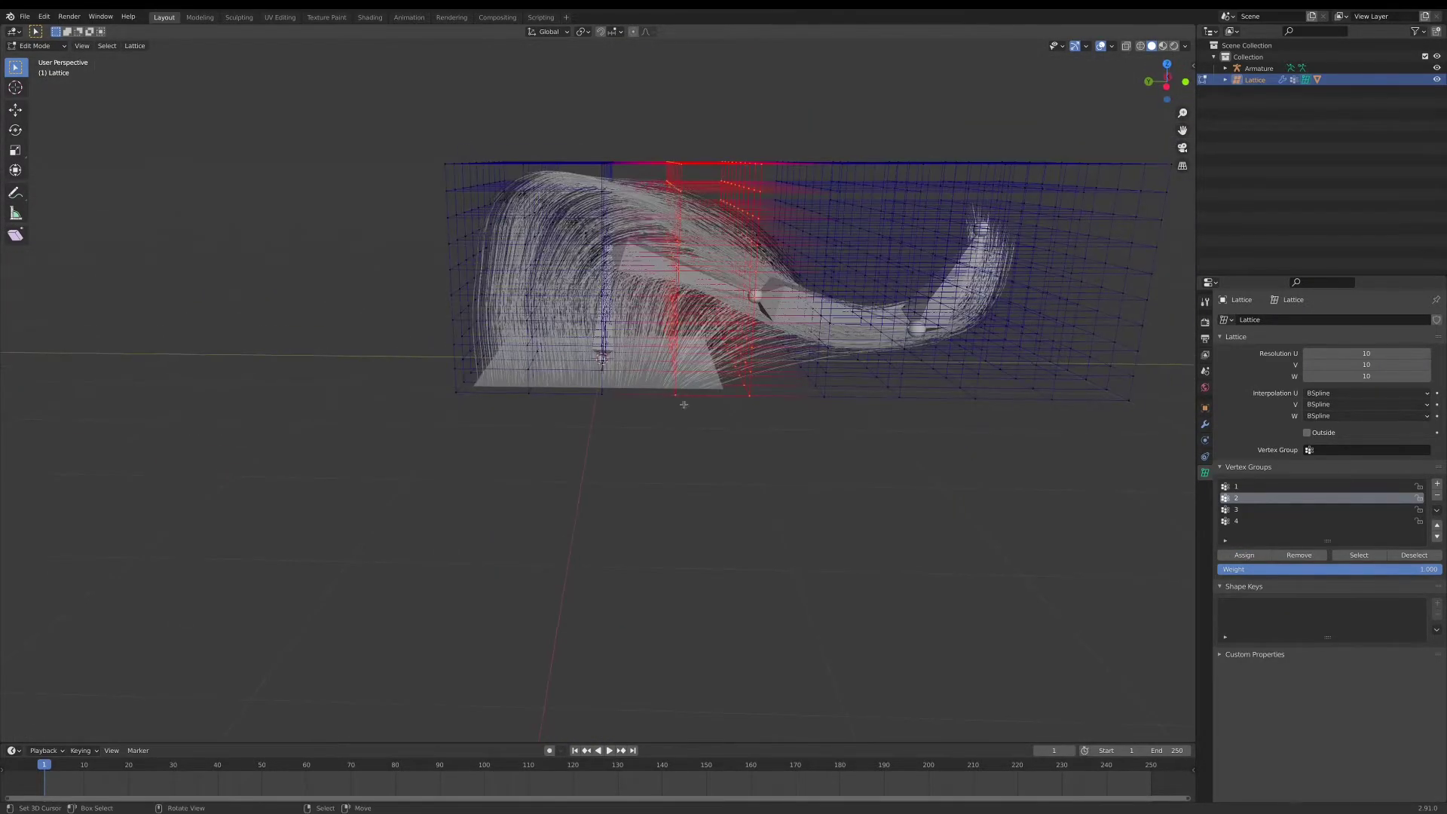
pyautogui.moveTo(436, 88); pyautogui.dragTo(662, 468)
pyautogui.click(1236, 486)
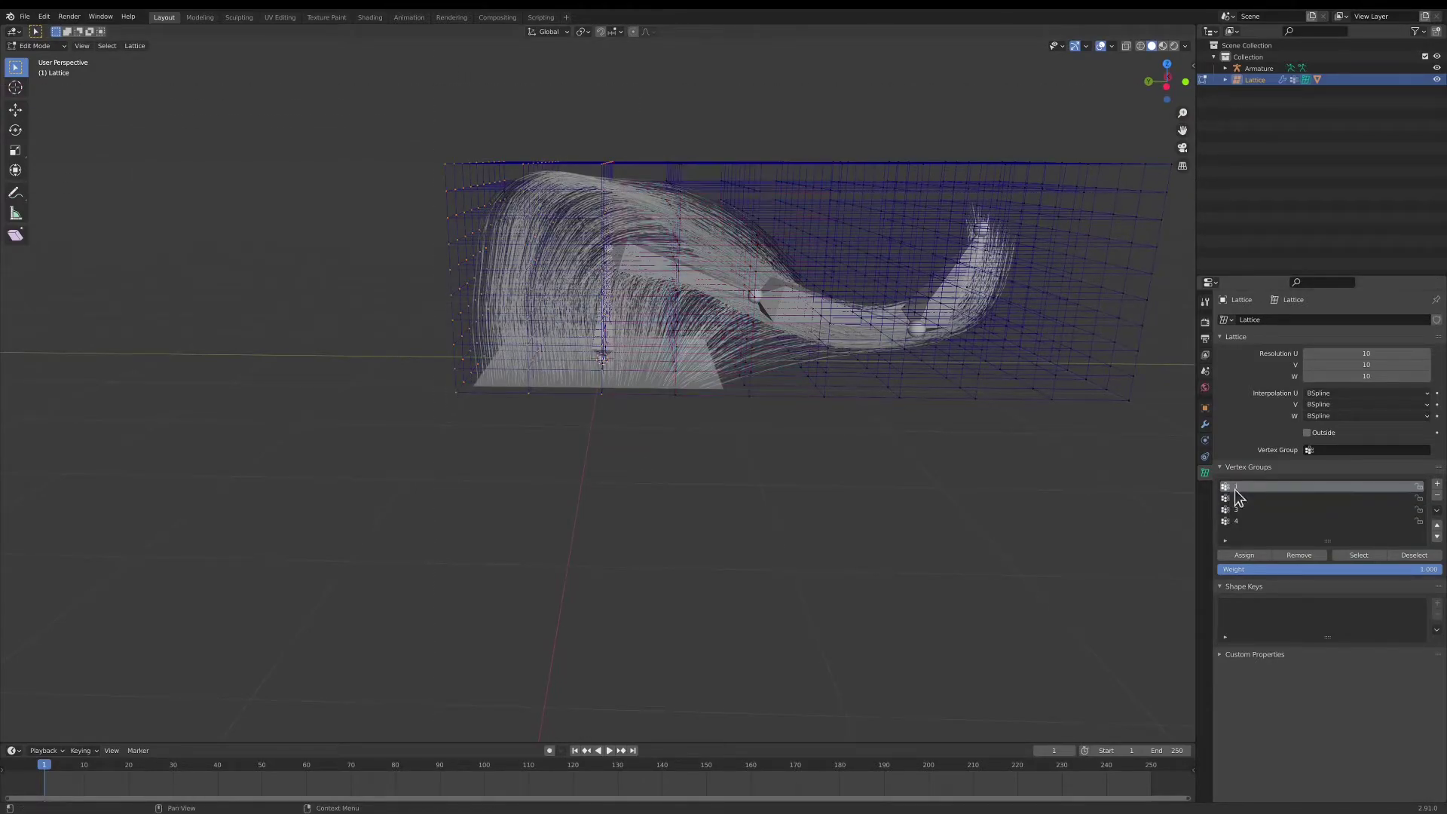
pyautogui.click(1245, 558)
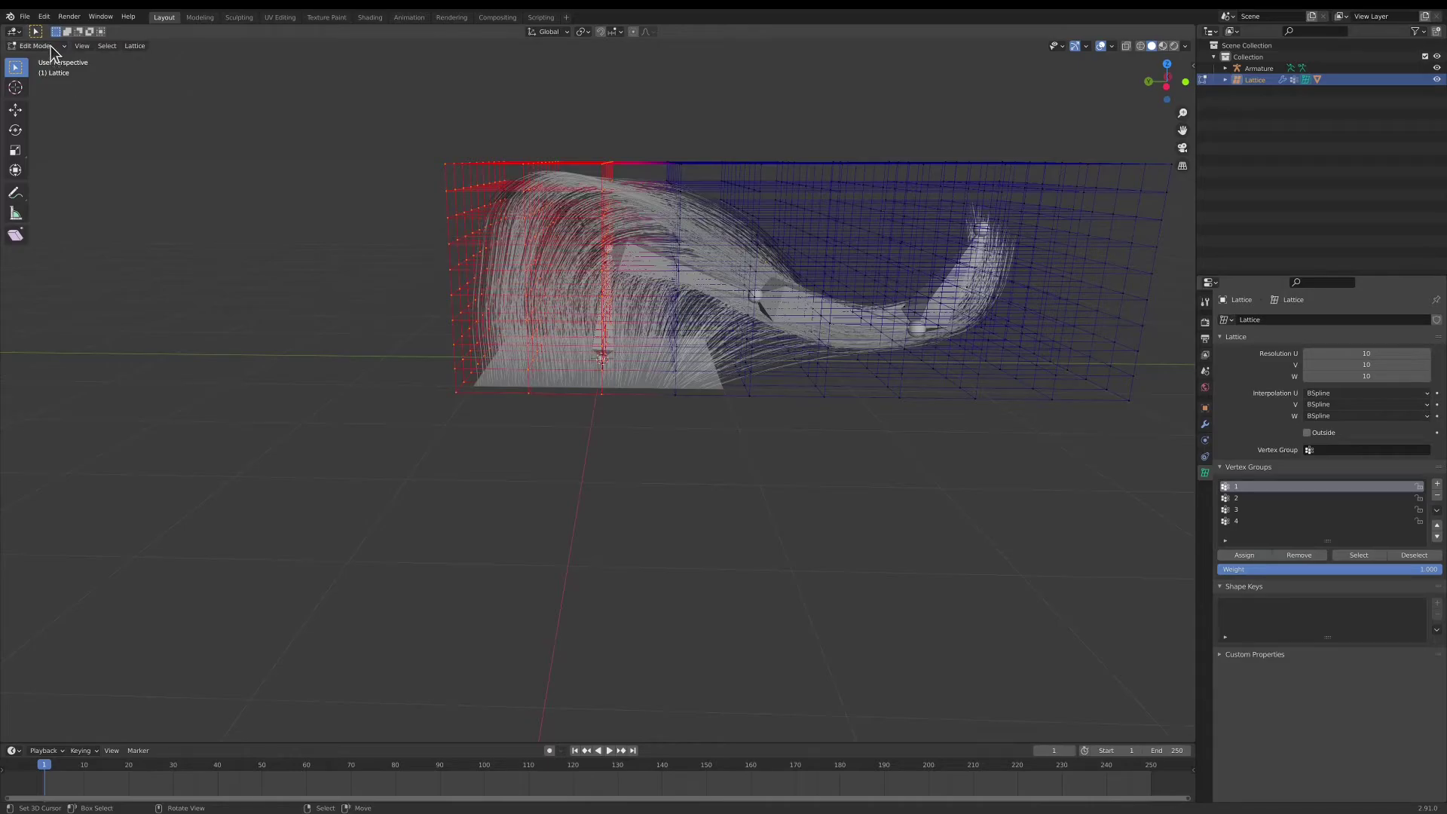
# - Return the lattice to Object Mode, select the armature, and put it in Pose Mode
pyautogui.click(51, 48)
pyautogui.click(50, 60)
pyautogui.click(696, 266)
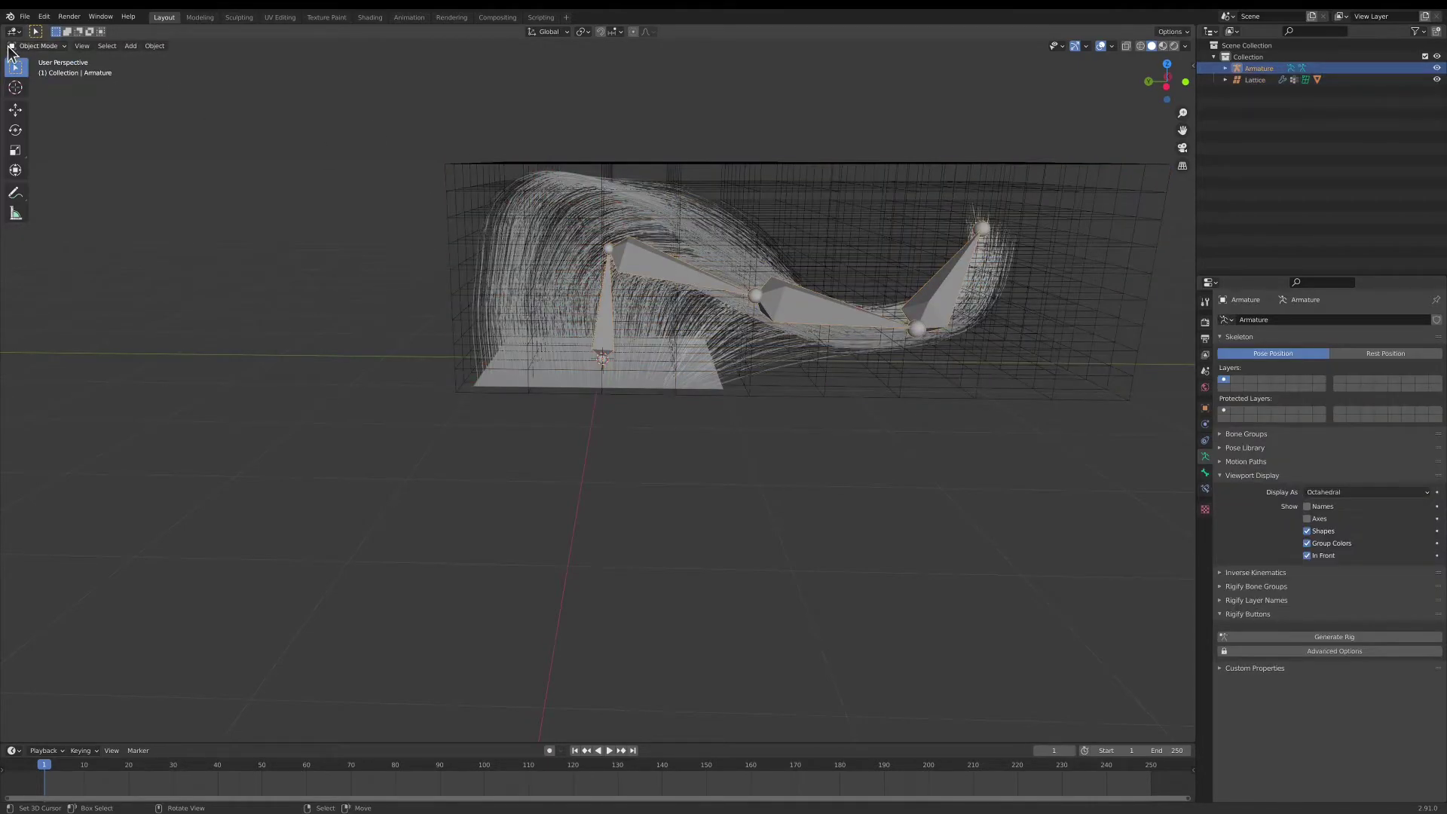
pyautogui.click(38, 46)
pyautogui.click(38, 82)
pyautogui.moveTo(768, 312); pyautogui.dragTo(735, 332, button='middle')
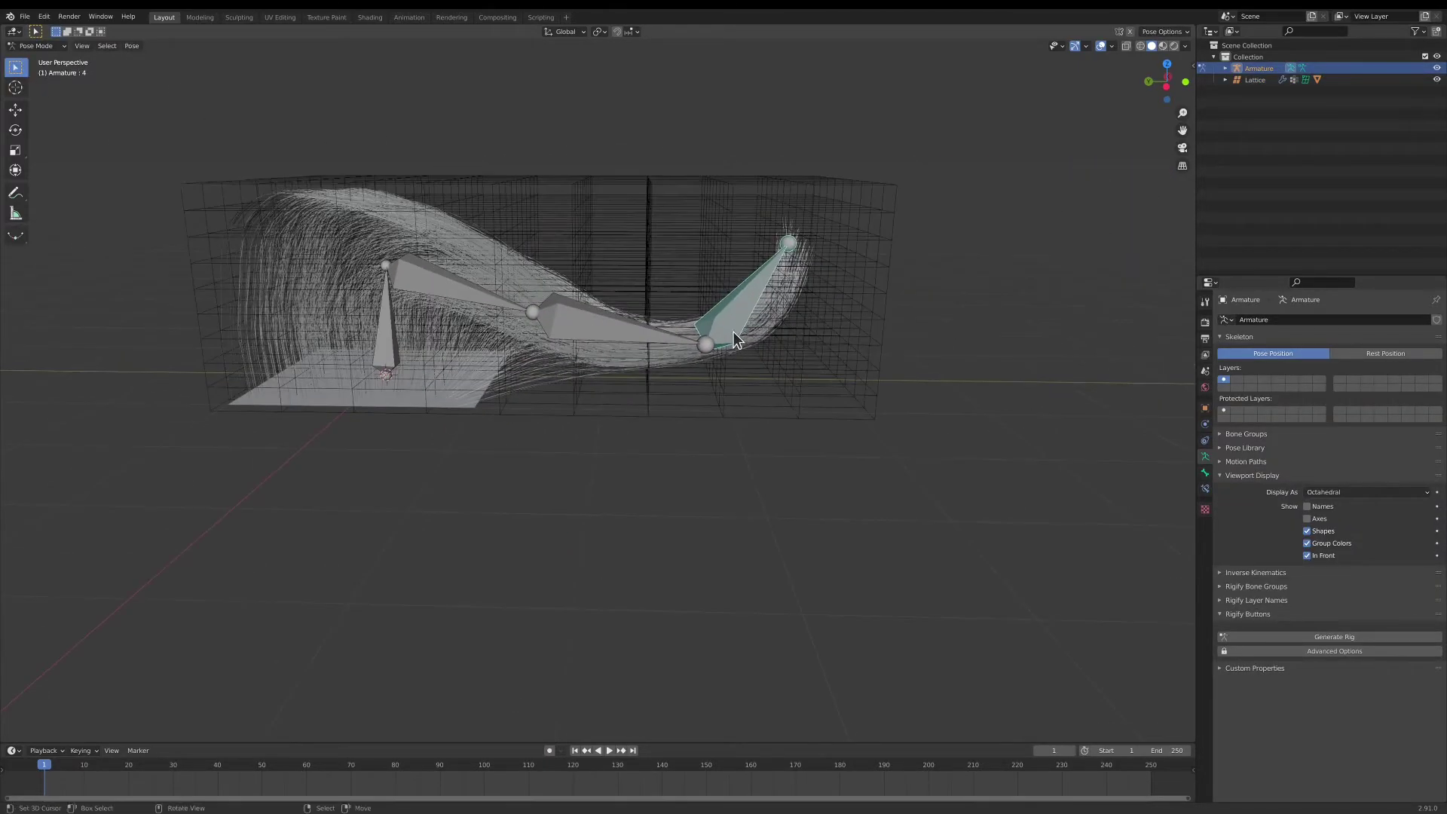
# - Test the hair deformation by rotating bones 4, 3 and 2 in turn, discarding each rotation
pyautogui.press('r')
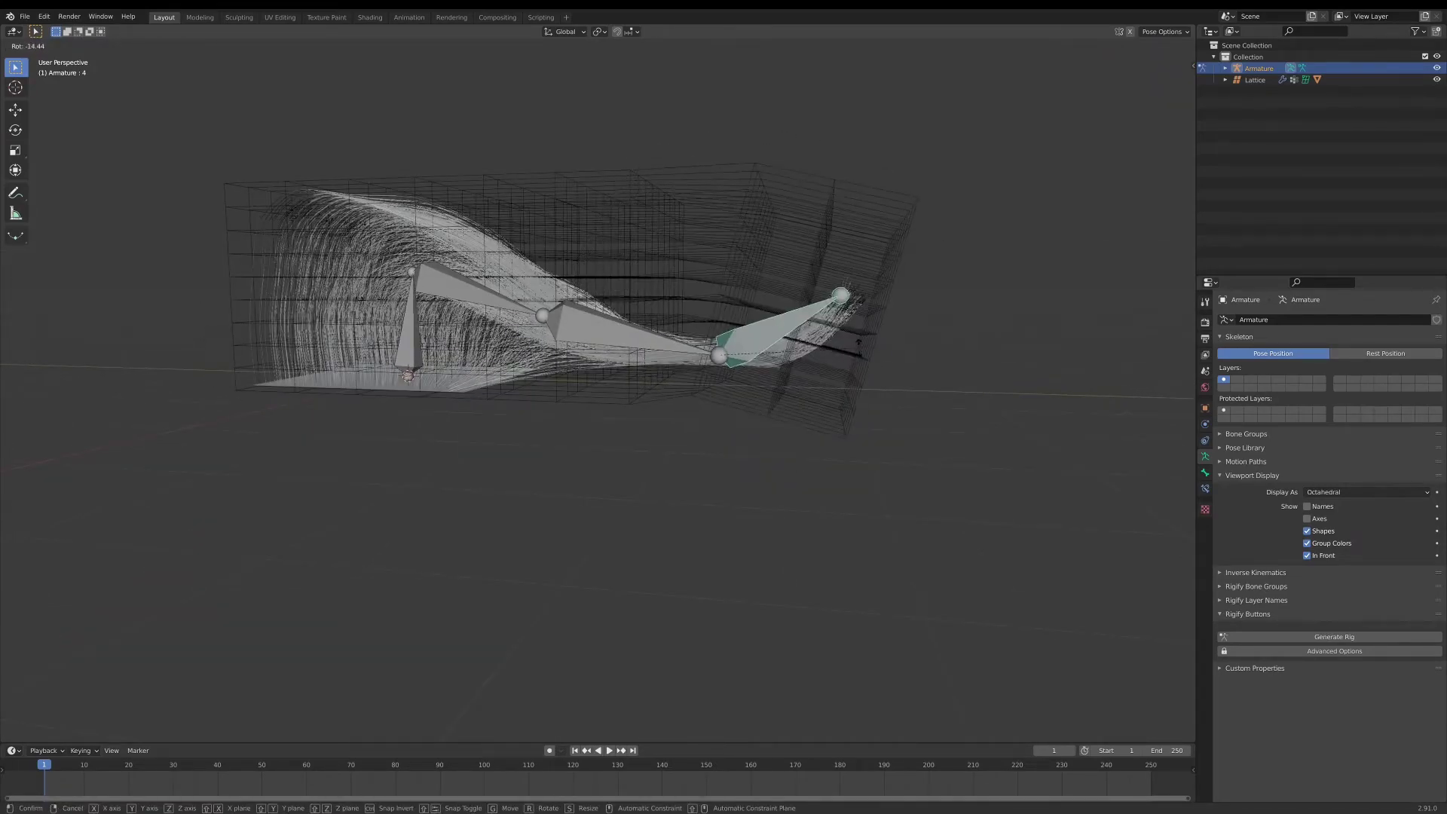
pyautogui.rightClick(852, 354)
pyautogui.click(623, 337)
pyautogui.press('r')
pyautogui.rightClick(648, 279)
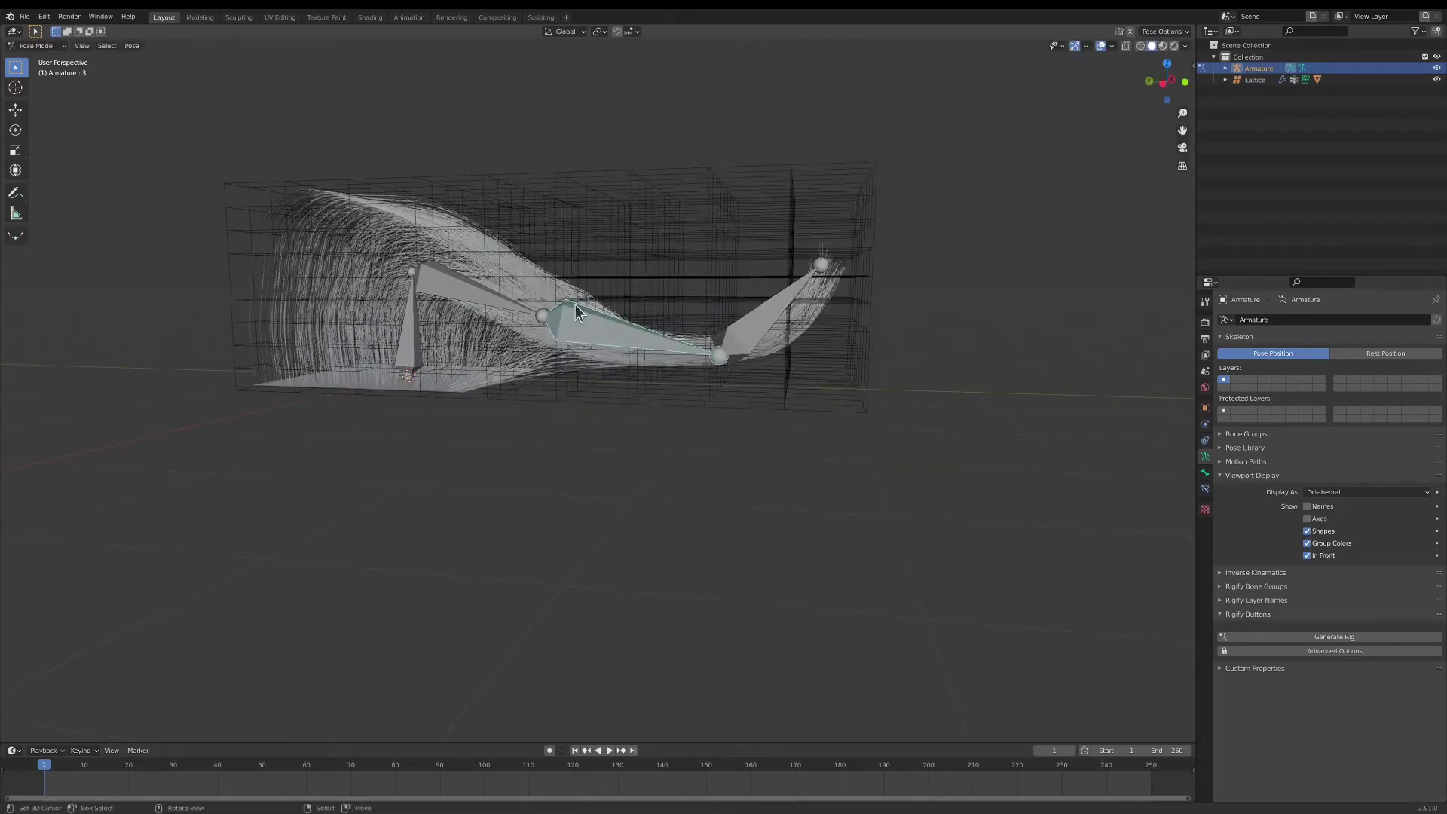
pyautogui.click(482, 299)
pyautogui.press('r')
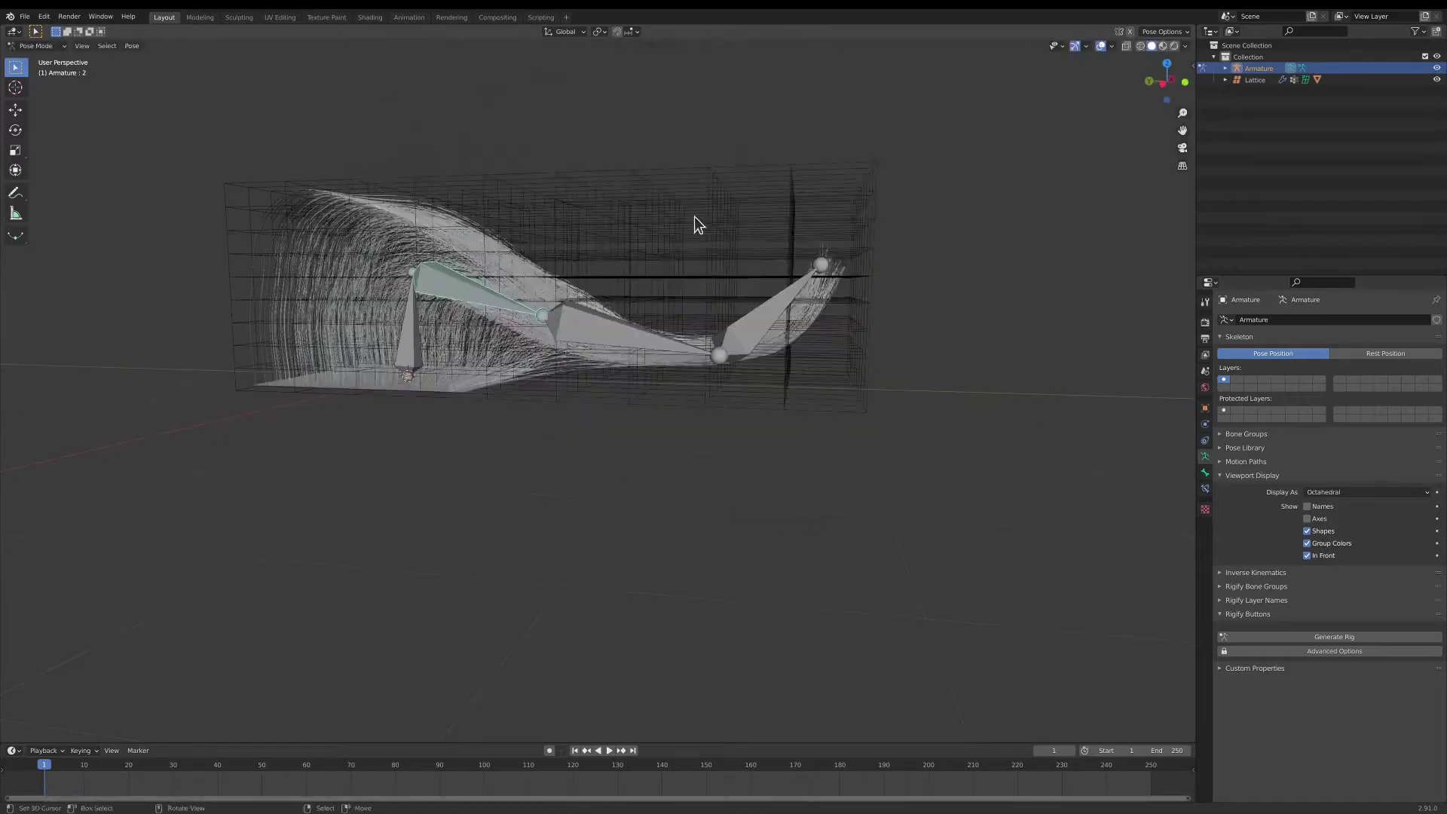
pyautogui.click(695, 218)
# - Try another rotation of bone 4 followed by bone 3 without keeping either pose
pyautogui.click(808, 308)
pyautogui.press('r')
pyautogui.click(791, 355)
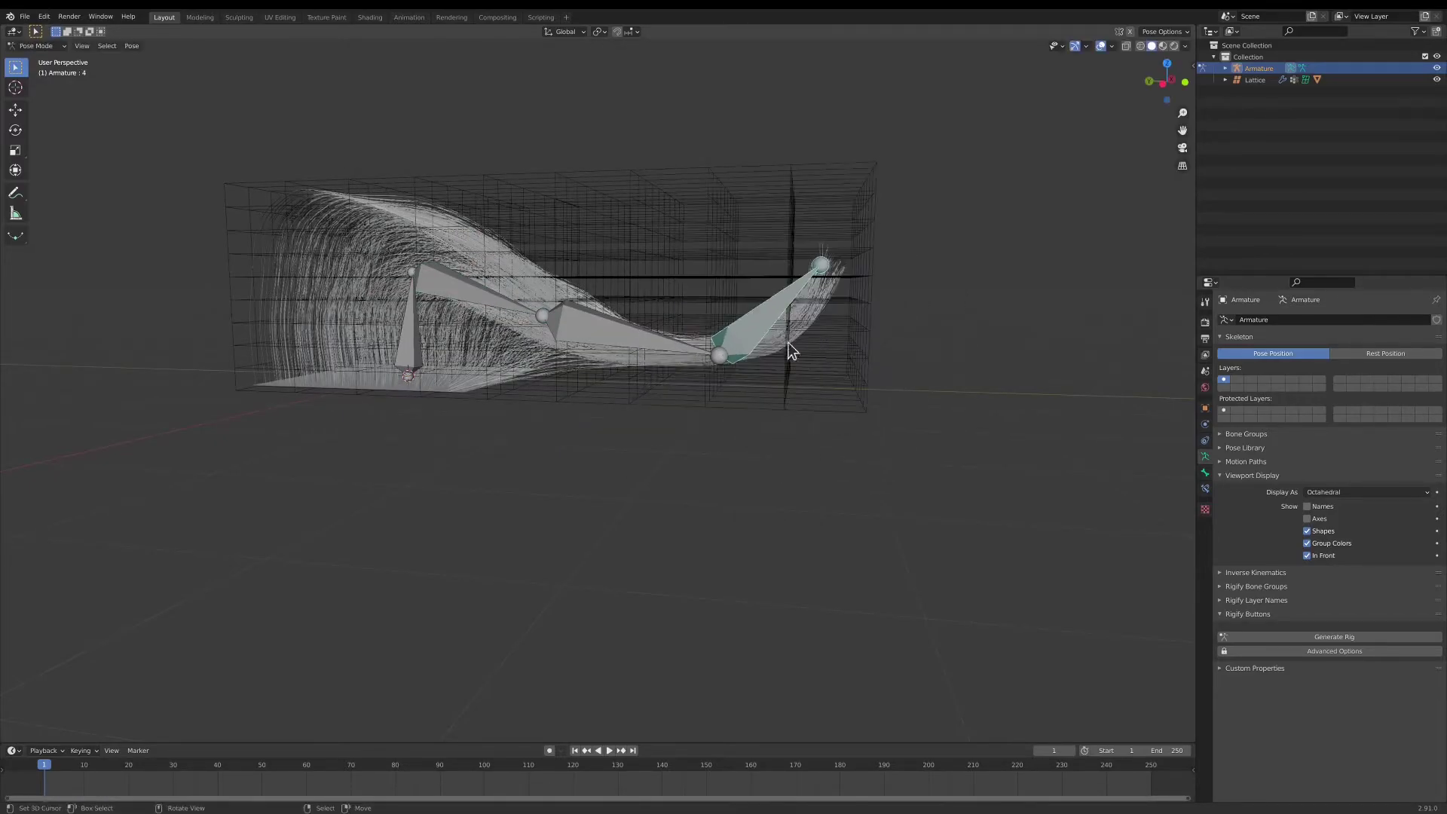
pyautogui.click(737, 363)
pyautogui.press('r')
pyautogui.click(658, 241)
pyautogui.moveTo(658, 242); pyautogui.dragTo(567, 285, button='middle')
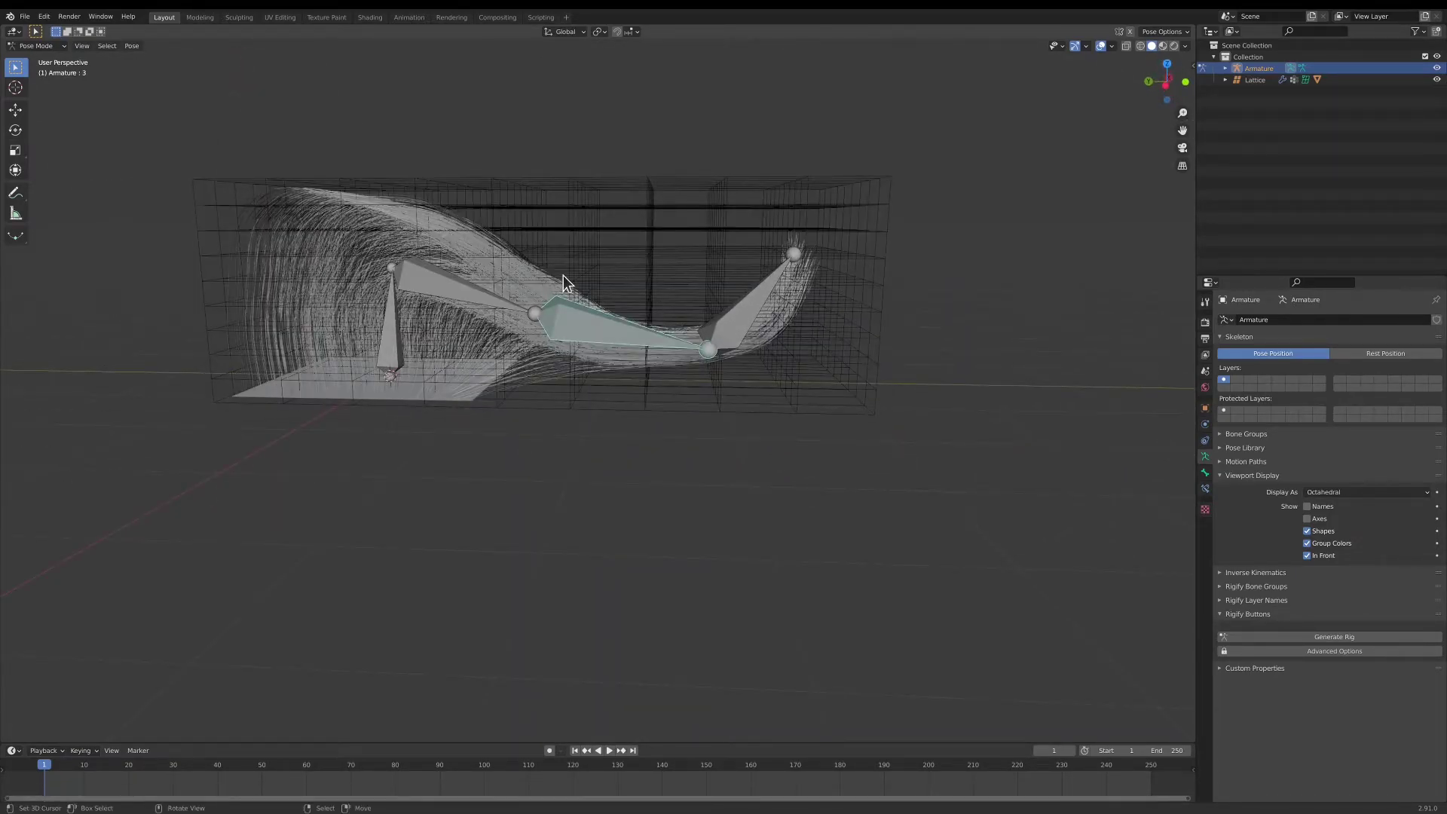
# - Check the hair's bending with further trial rotations of the two end bones, ending on bone 3, and discard them
pyautogui.moveTo(673, 261); pyautogui.dragTo(525, 308, button='middle')
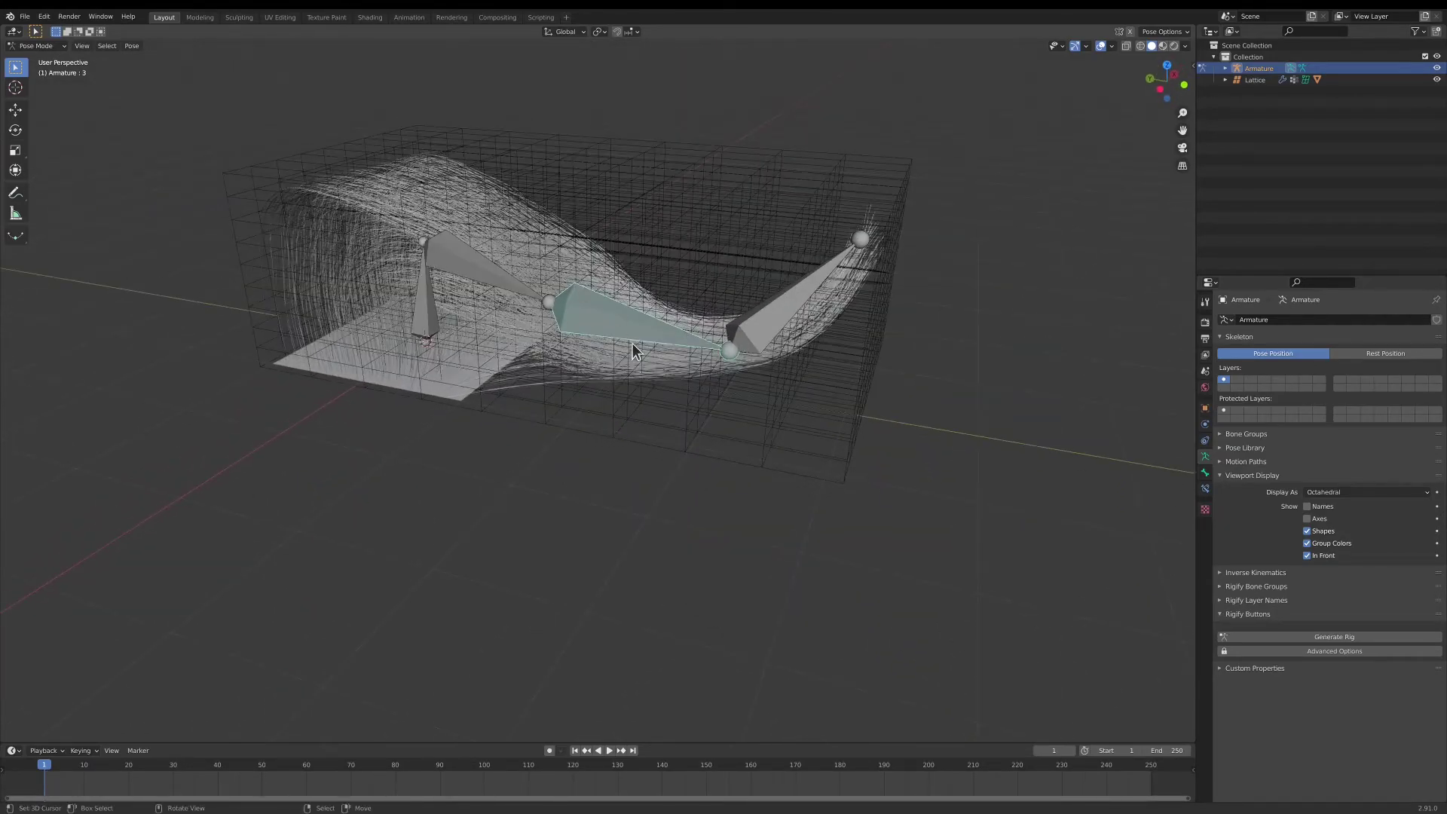
pyautogui.moveTo(632, 344); pyautogui.dragTo(709, 307, button='middle')
pyautogui.click(720, 300)
pyautogui.press('r')
pyautogui.click(982, 350)
pyautogui.press('r')
pyautogui.click(828, 314)
pyautogui.click(644, 319)
pyautogui.press('r')
pyautogui.rightClick(593, 290)
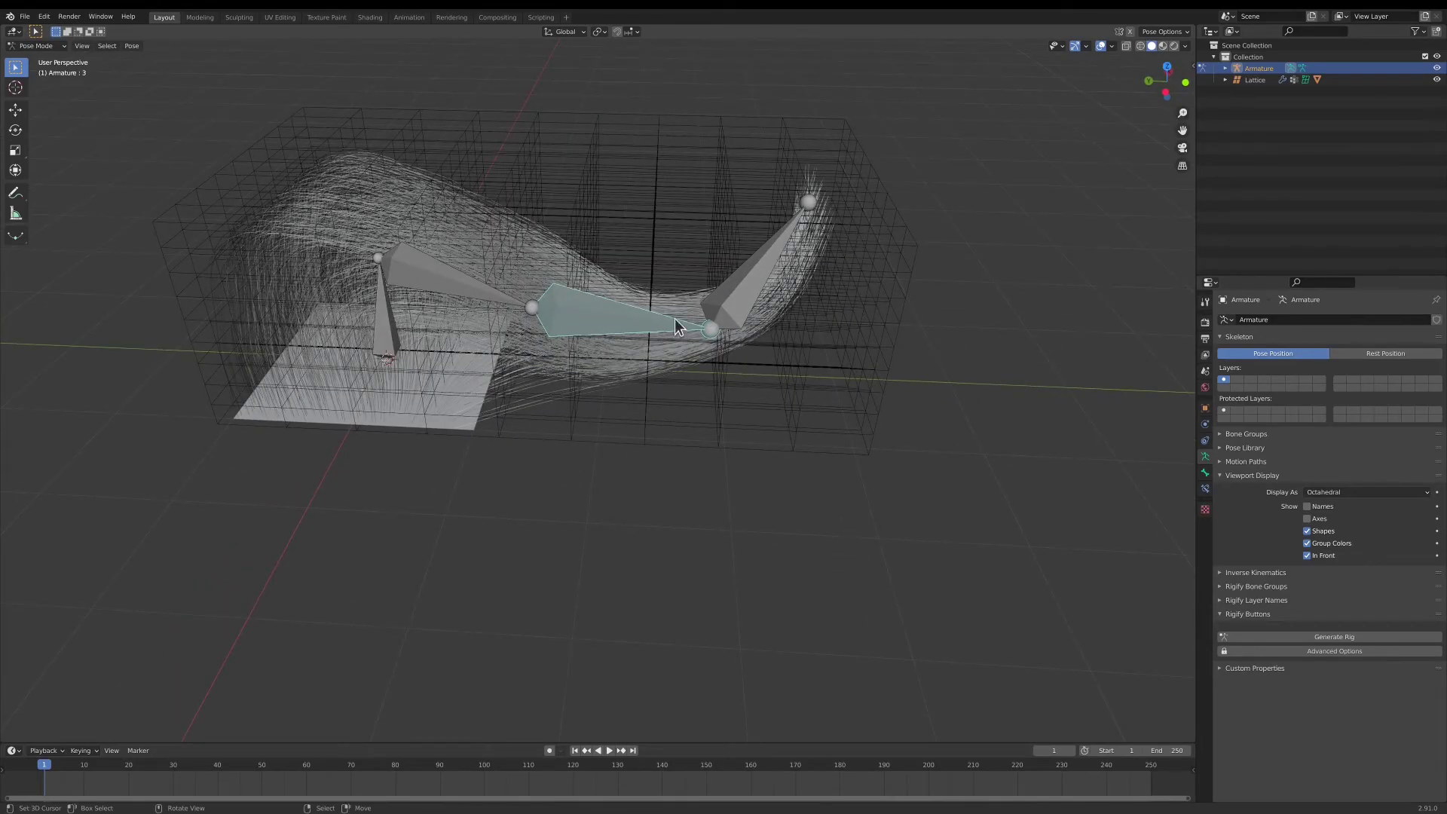
# - Test-rotate bone 4 from above and from a low side angle, followed by bone 3, cancelling every rotation
pyautogui.click(781, 283)
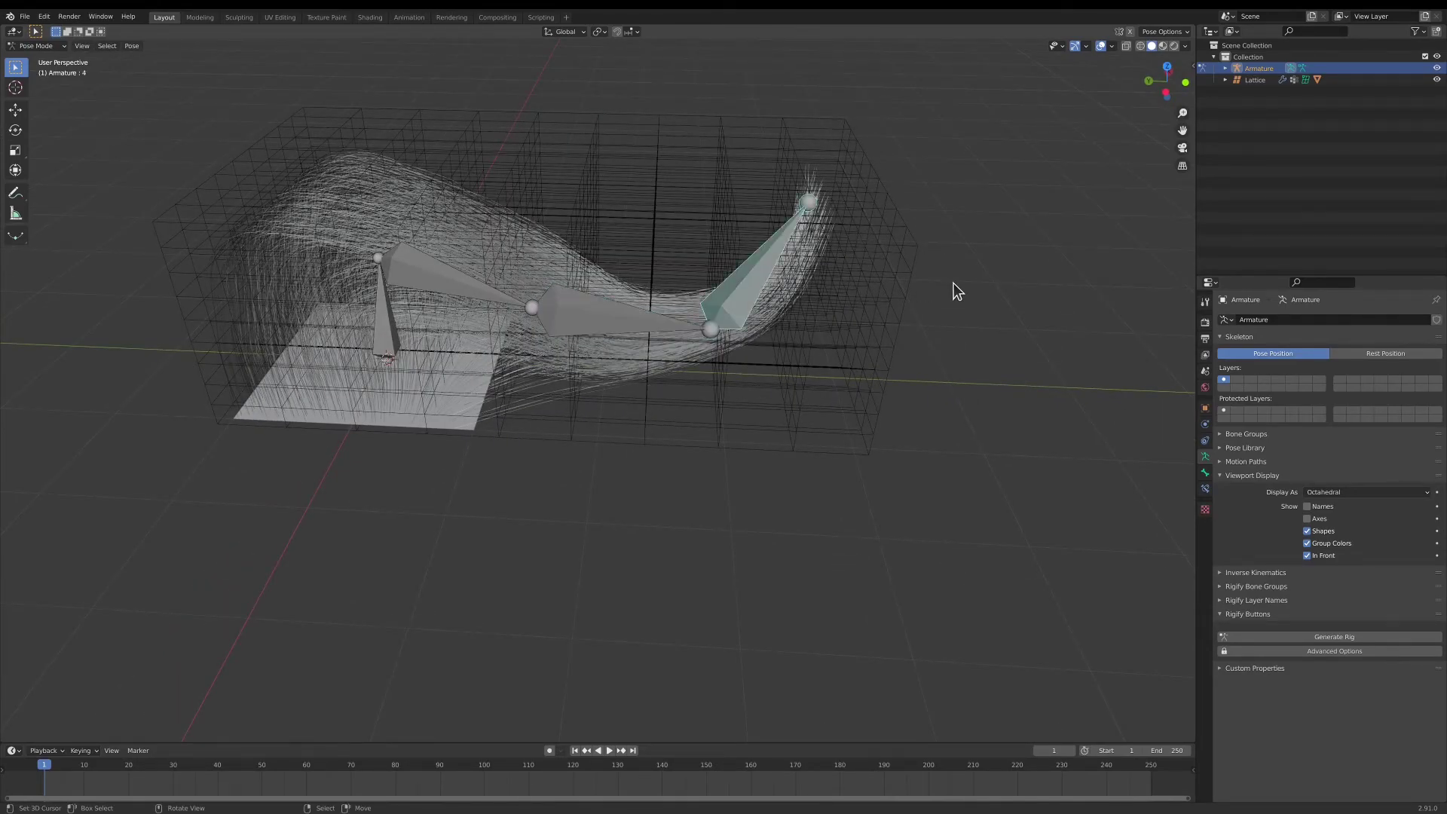
pyautogui.press('r')
pyautogui.press('Escape')
pyautogui.moveTo(763, 418); pyautogui.dragTo(867, 324, button='middle')
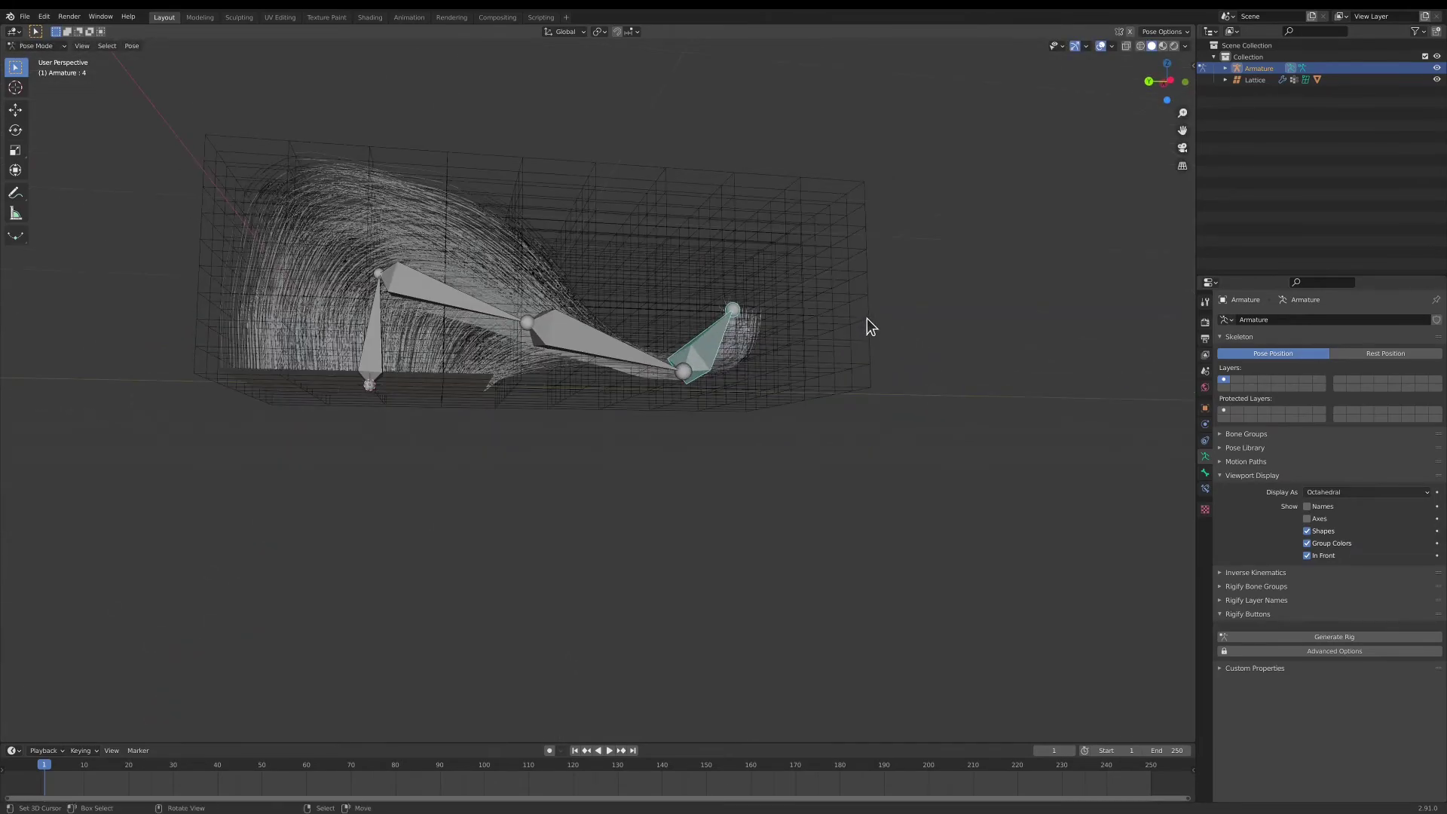
pyautogui.press('r')
pyautogui.press('Escape')
pyautogui.click(621, 349)
pyautogui.press('r')
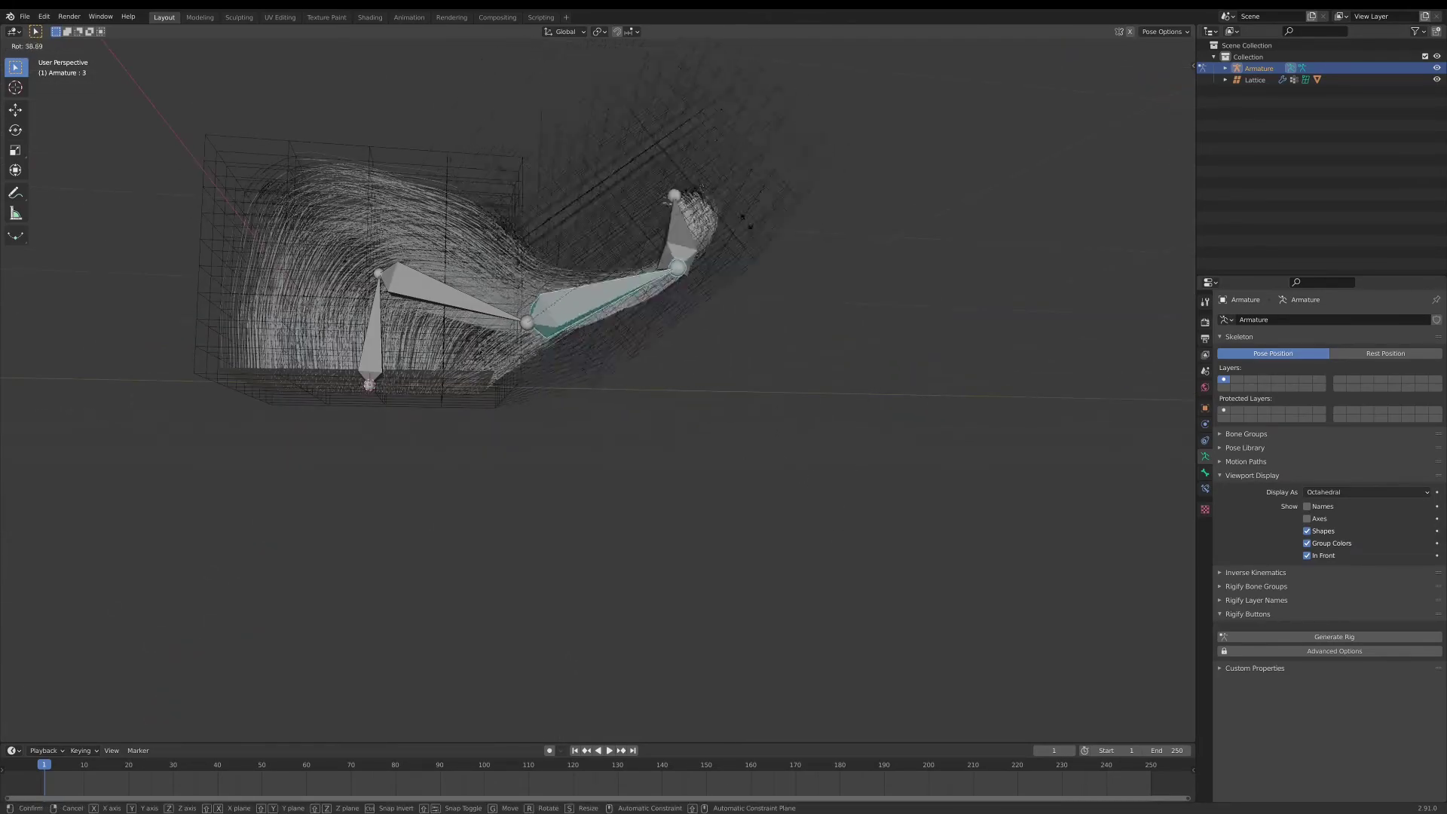
pyautogui.press('Escape')
pyautogui.moveTo(804, 324); pyautogui.dragTo(595, 333, button='middle')
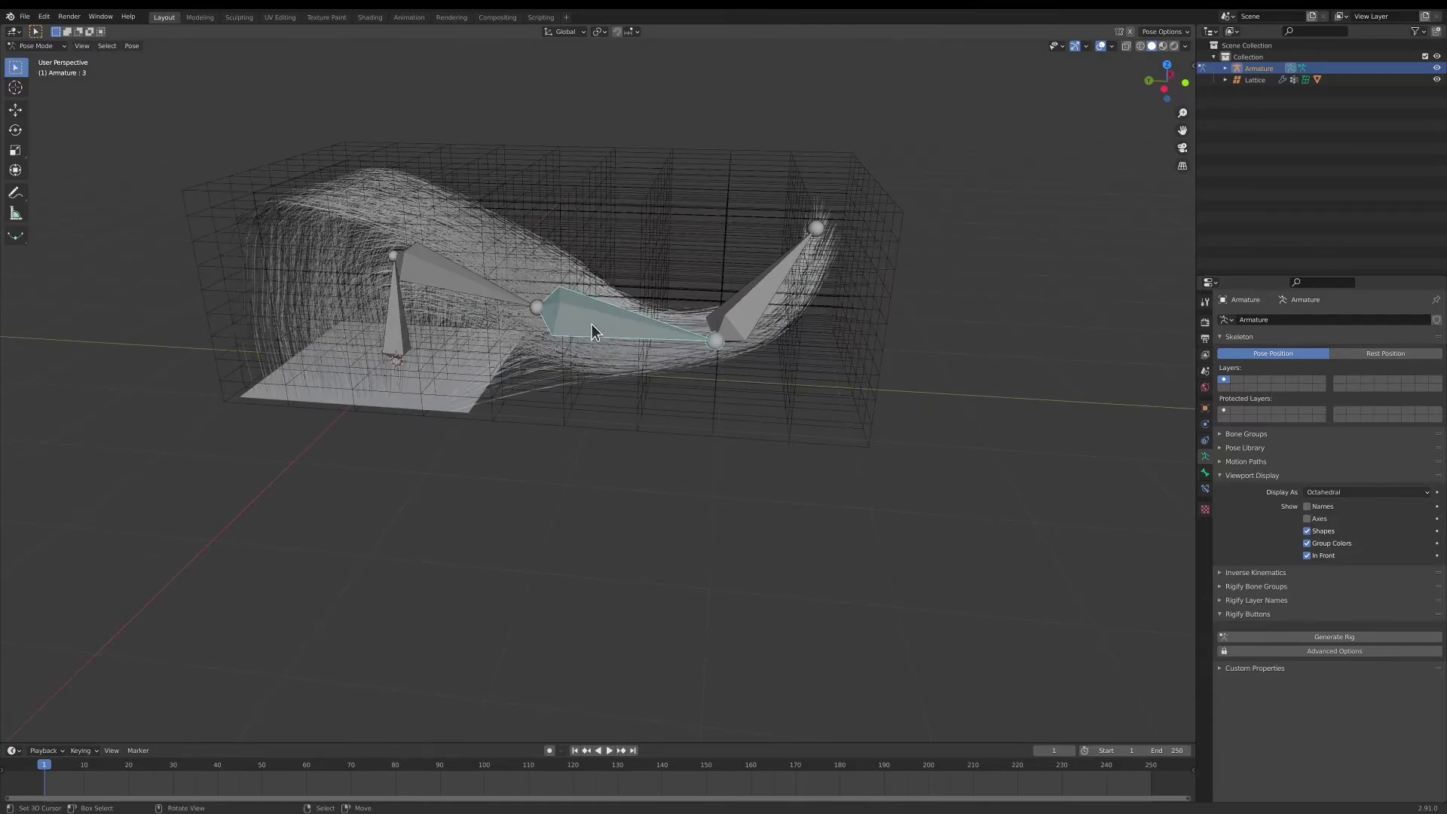